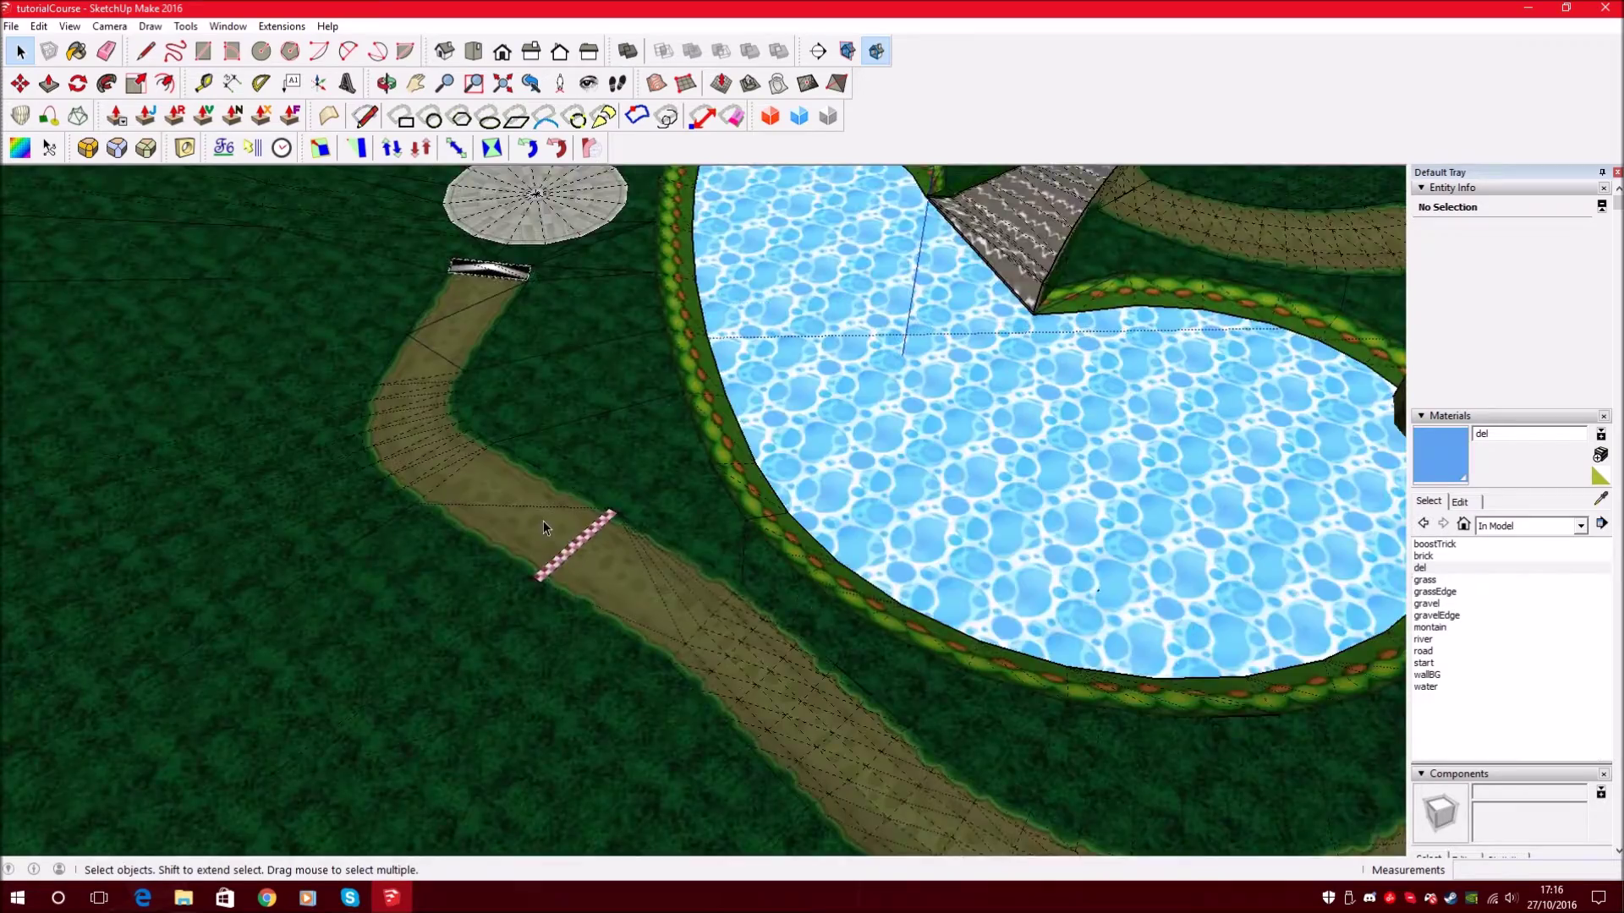
# - Create a new material named 'map' with hue 158 (green)
pyautogui.moveTo(543, 521); pyautogui.dragTo(837, 462)
pyautogui.press('space')
pyautogui.click(1602, 456)
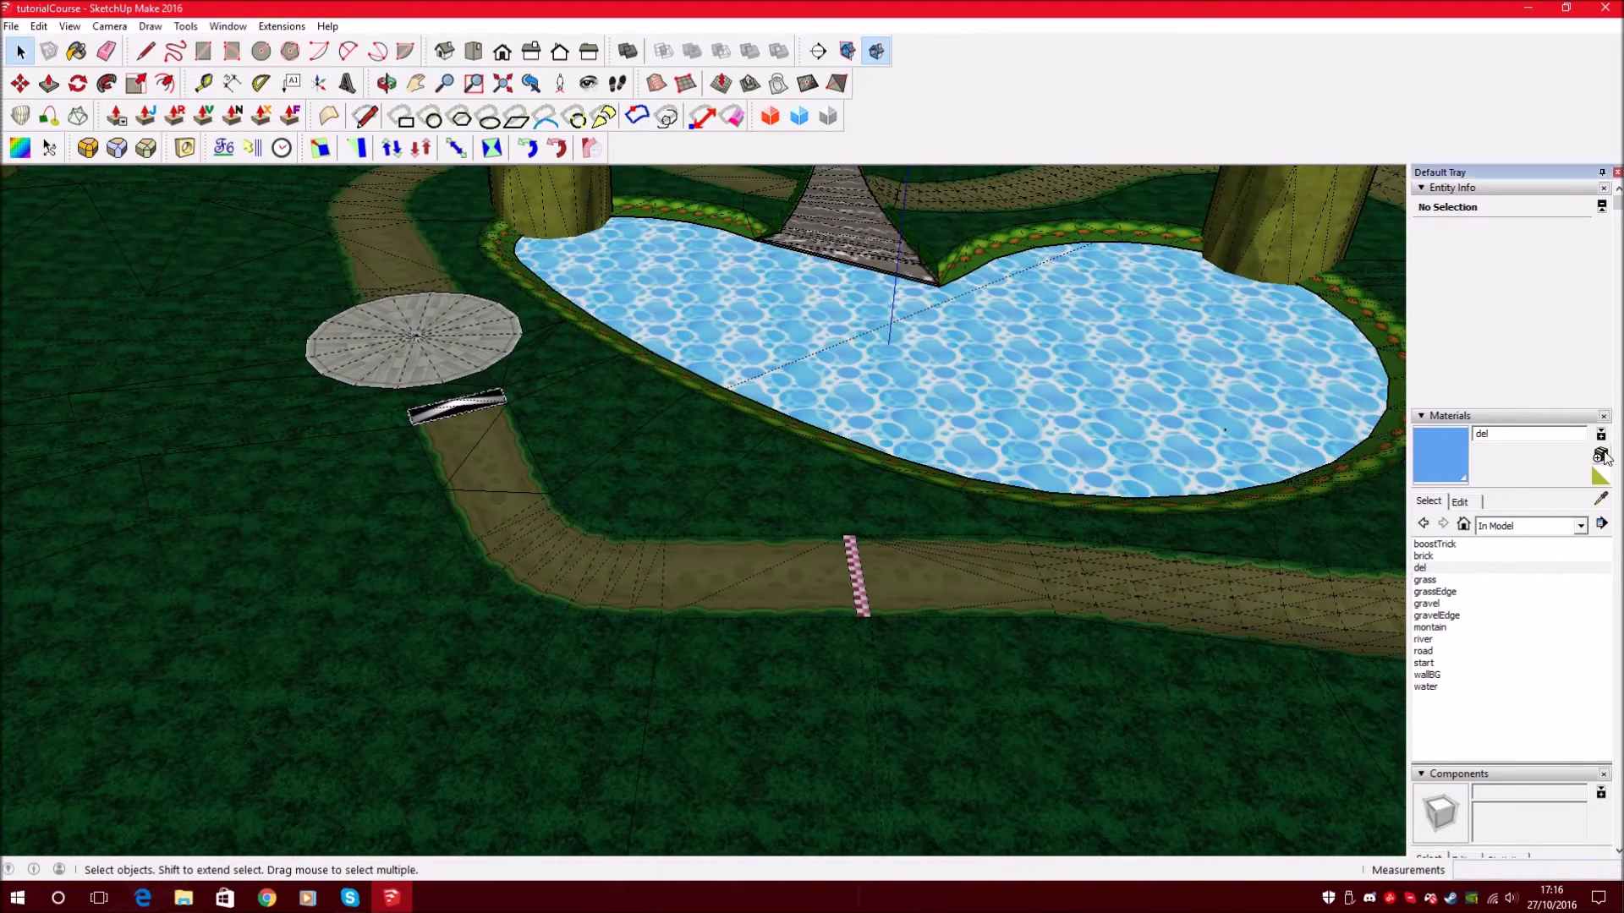
pyautogui.doubleClick(1056, 353)
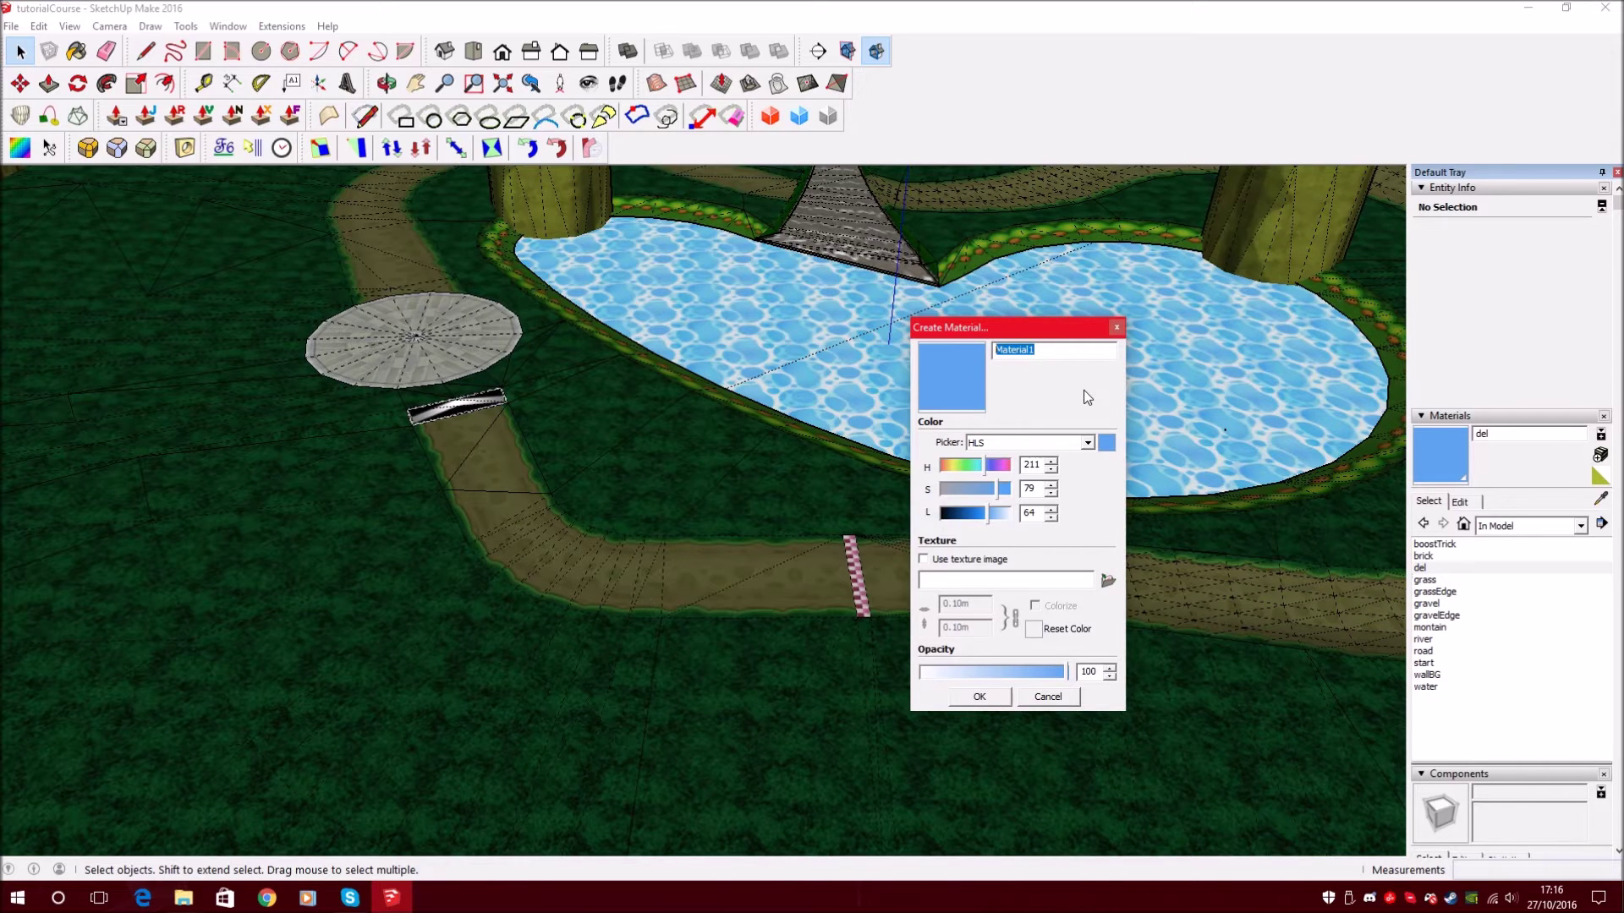
pyautogui.write('map')
pyautogui.click(972, 469)
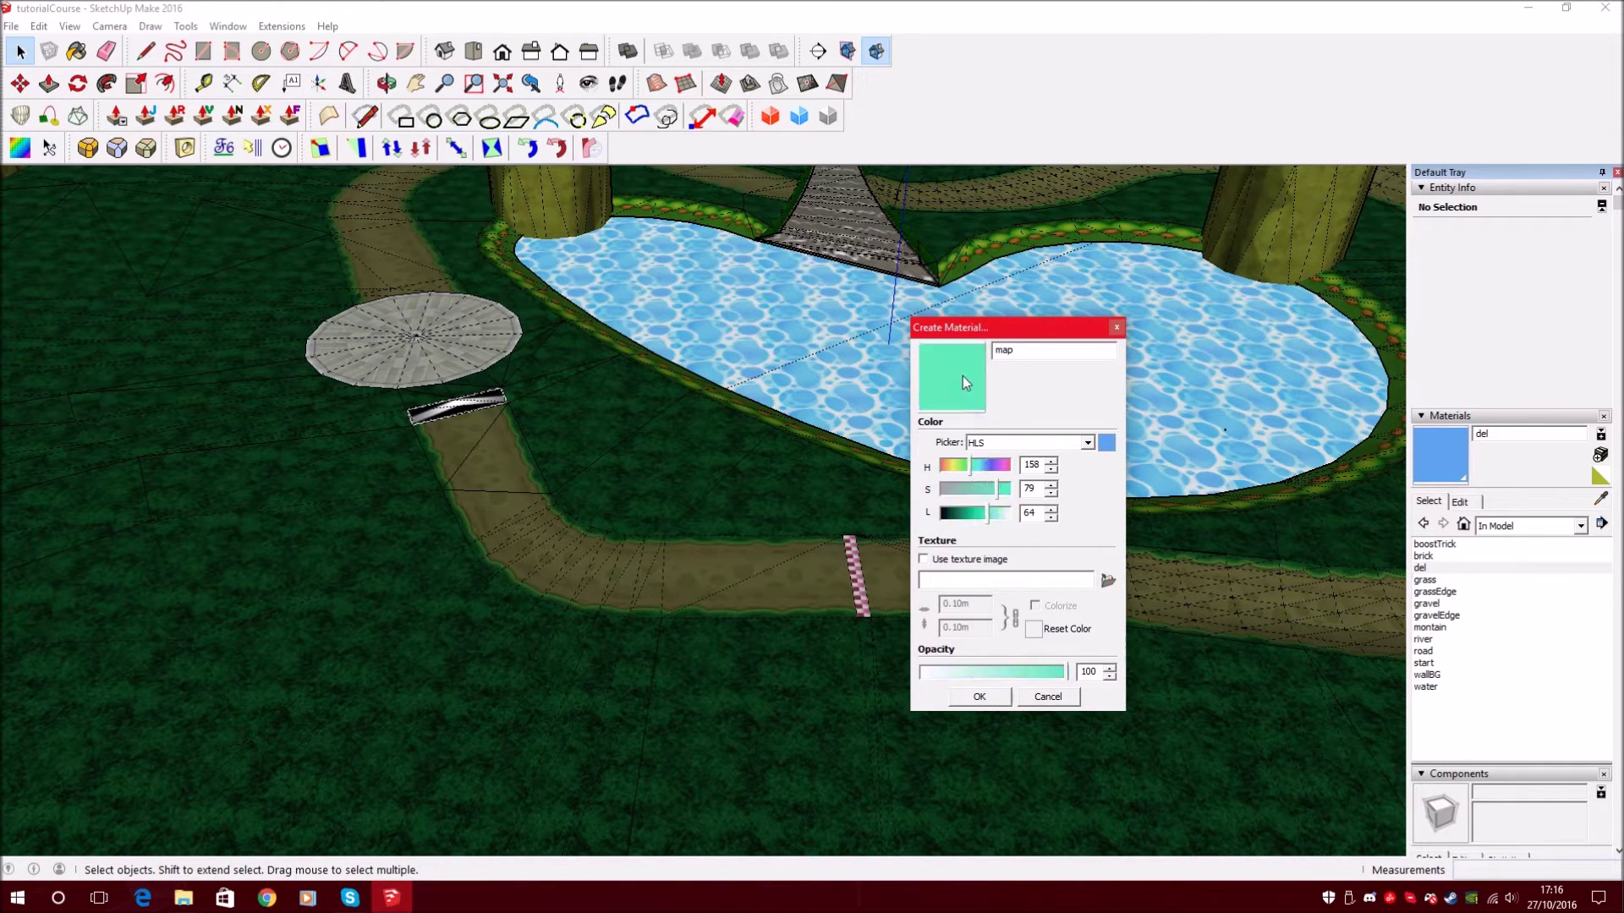
pyautogui.click(975, 698)
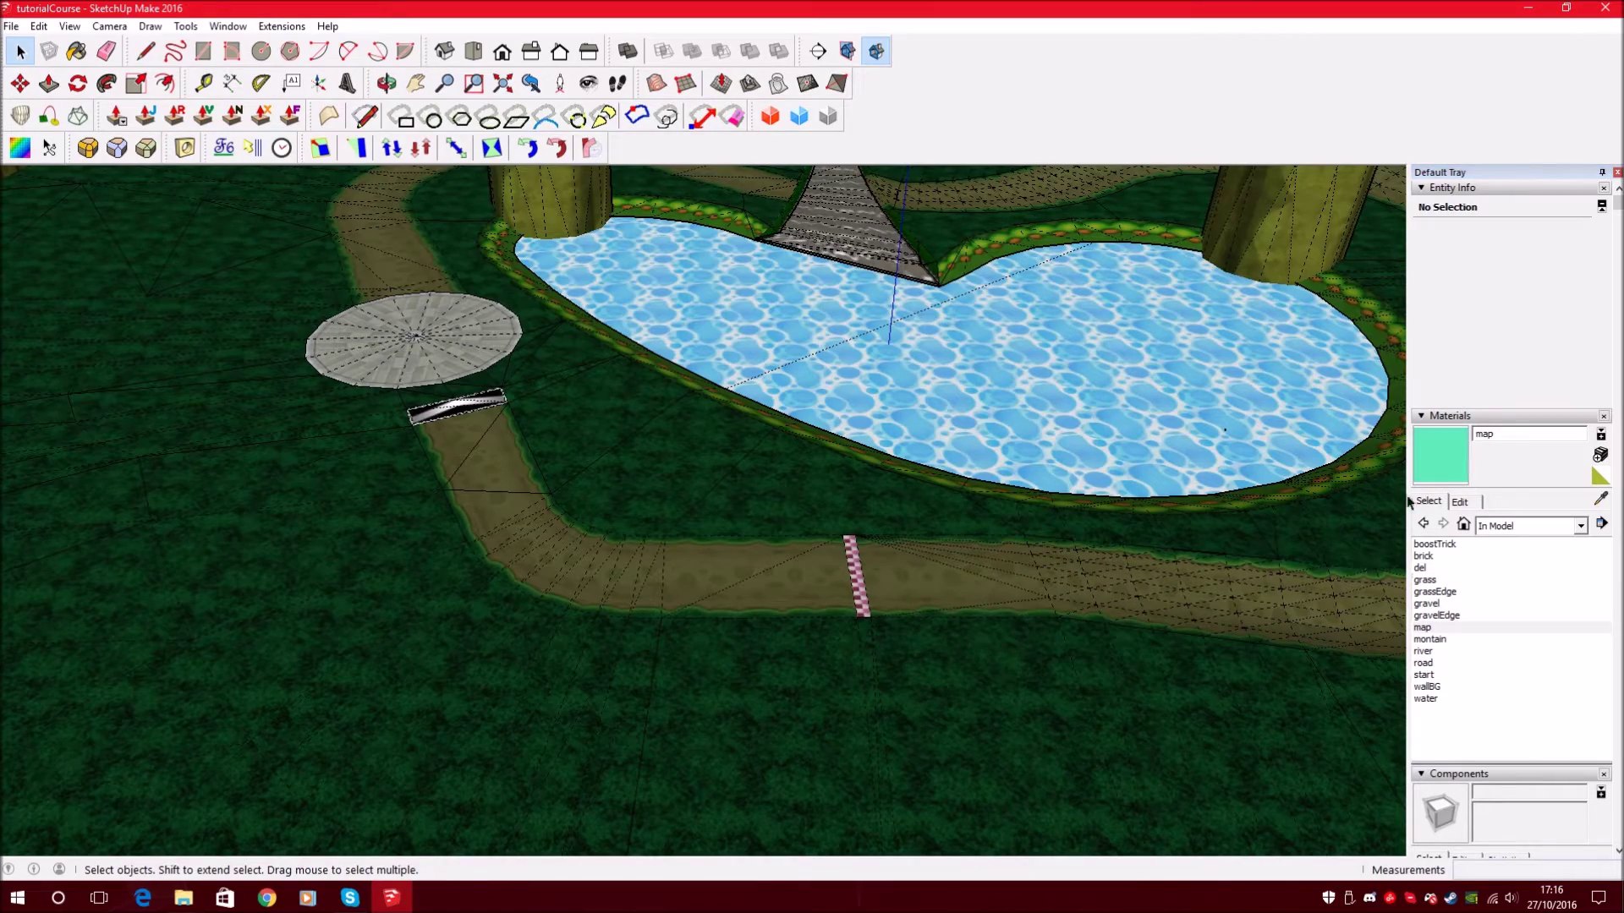
# - Paint every road face with the map material at once
pyautogui.click(1448, 457)
pyautogui.moveTo(765, 569)
pyautogui.mouseDown(button='middle')
pyautogui.moveTo(518, 569)
pyautogui.moveTo(747, 609)
pyautogui.mouseUp(button='middle')
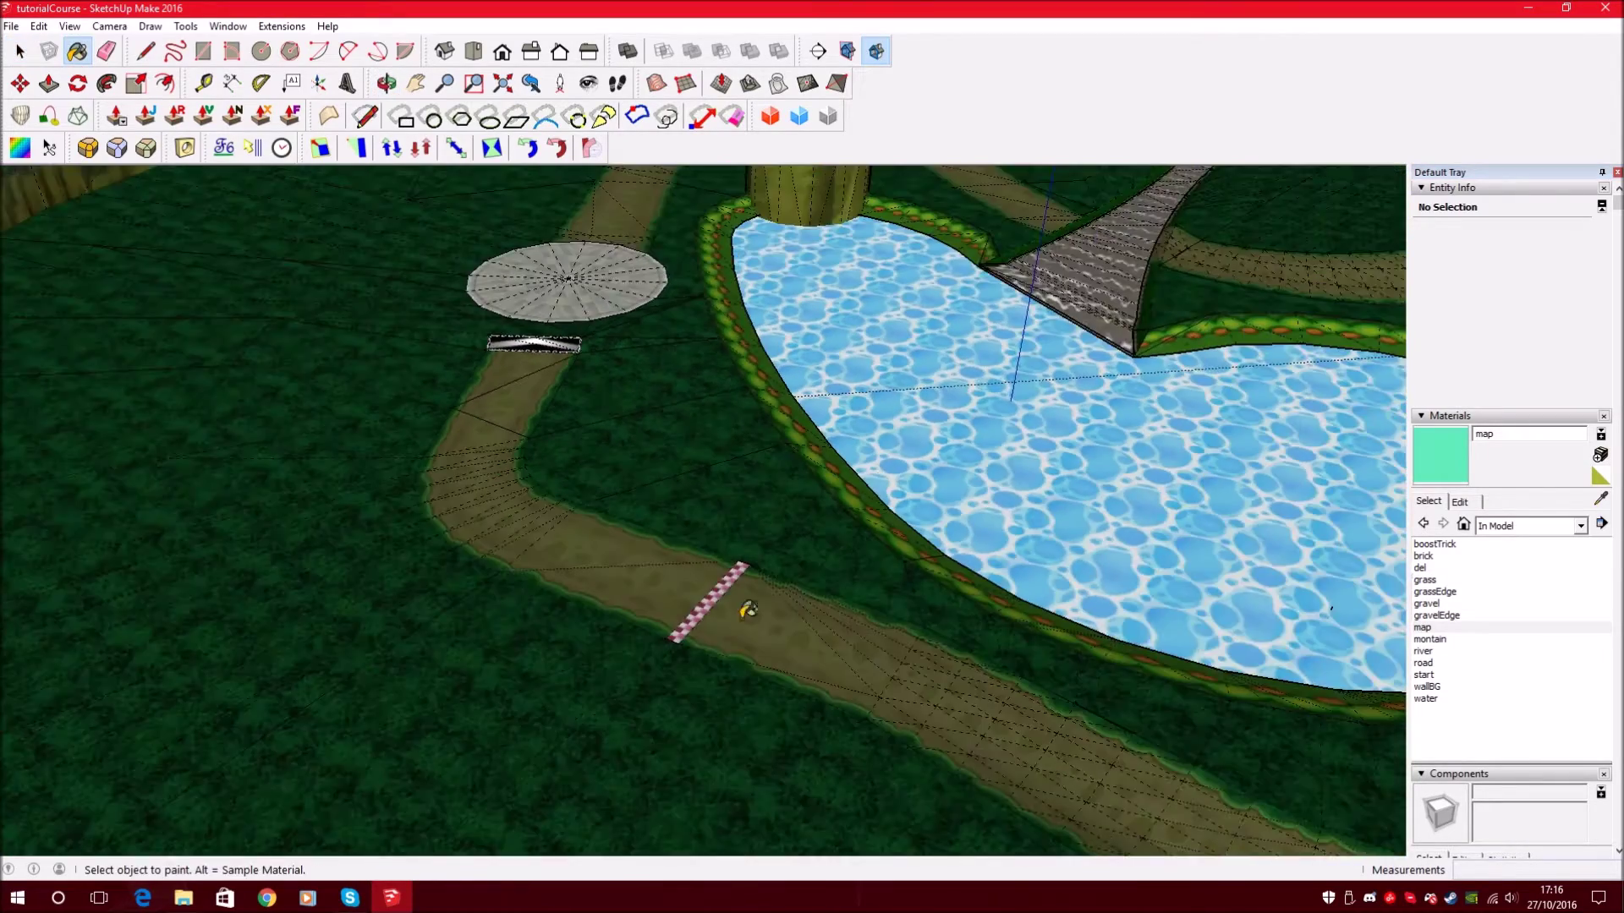
pyautogui.scroll(-1, 883, 613)
pyautogui.press('shift')
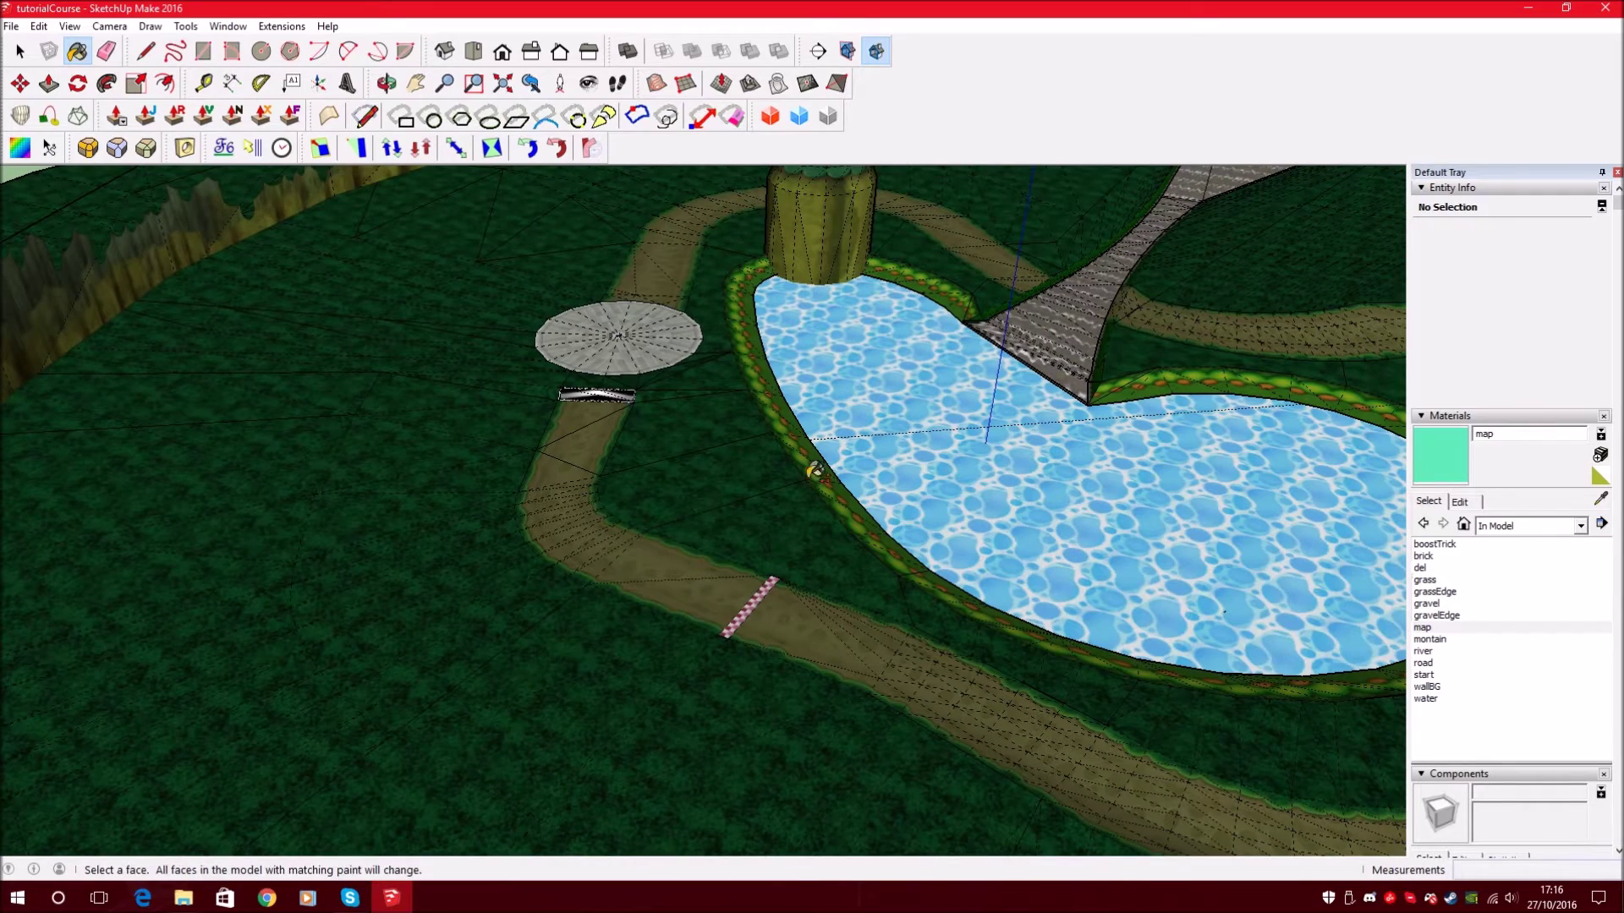
pyautogui.scroll(2, 690, 564)
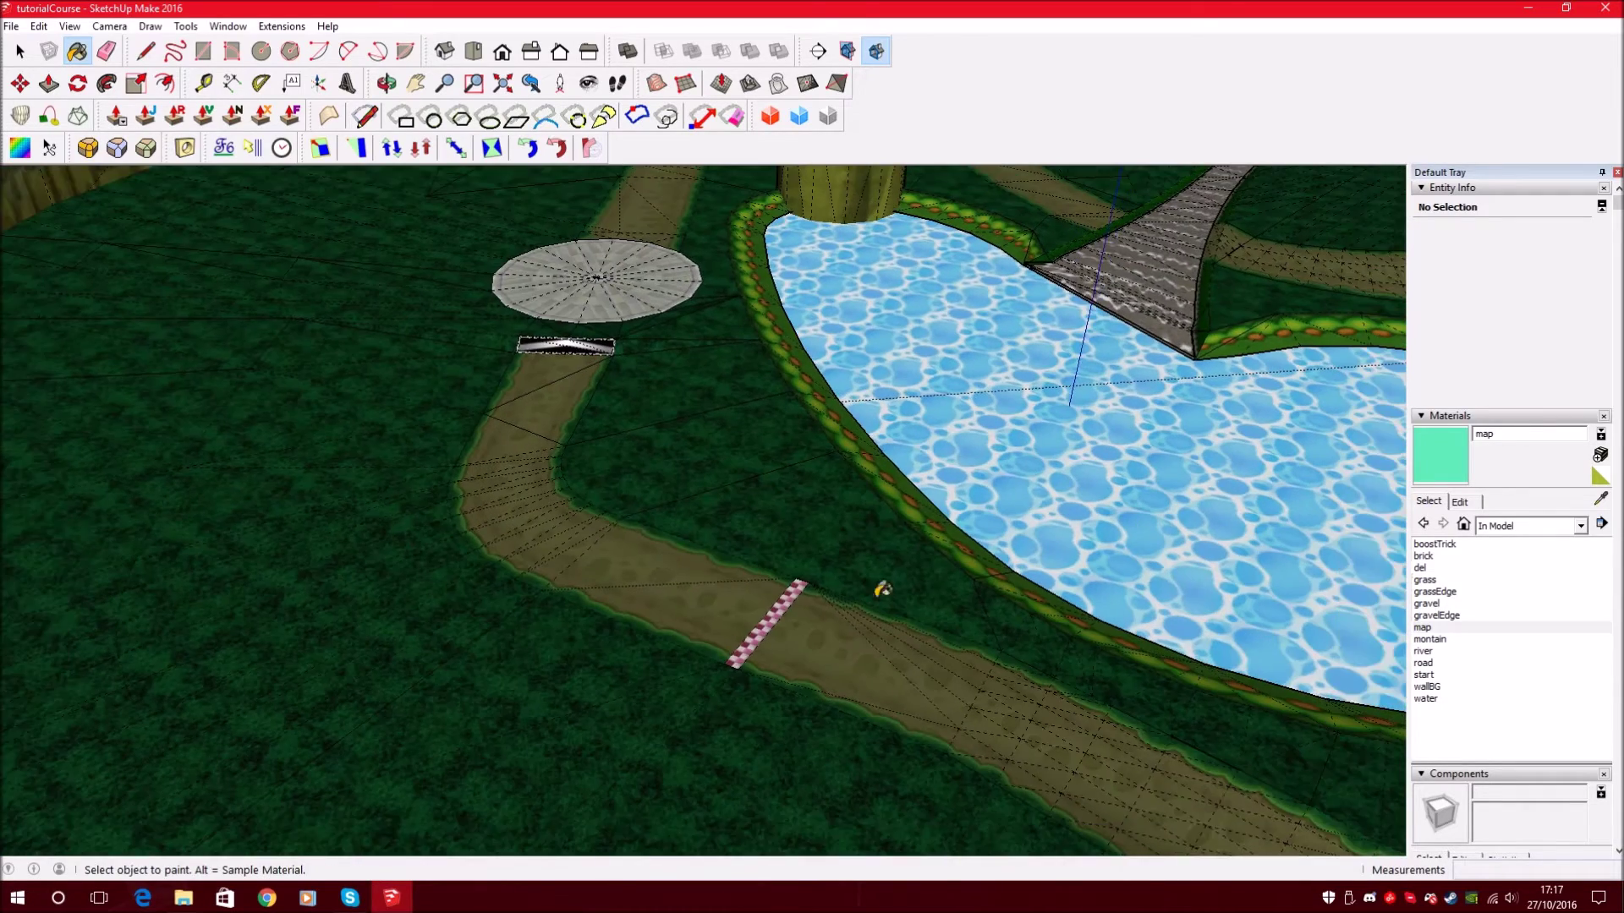
pyautogui.scroll(-1, 882, 590)
pyautogui.press('shift')
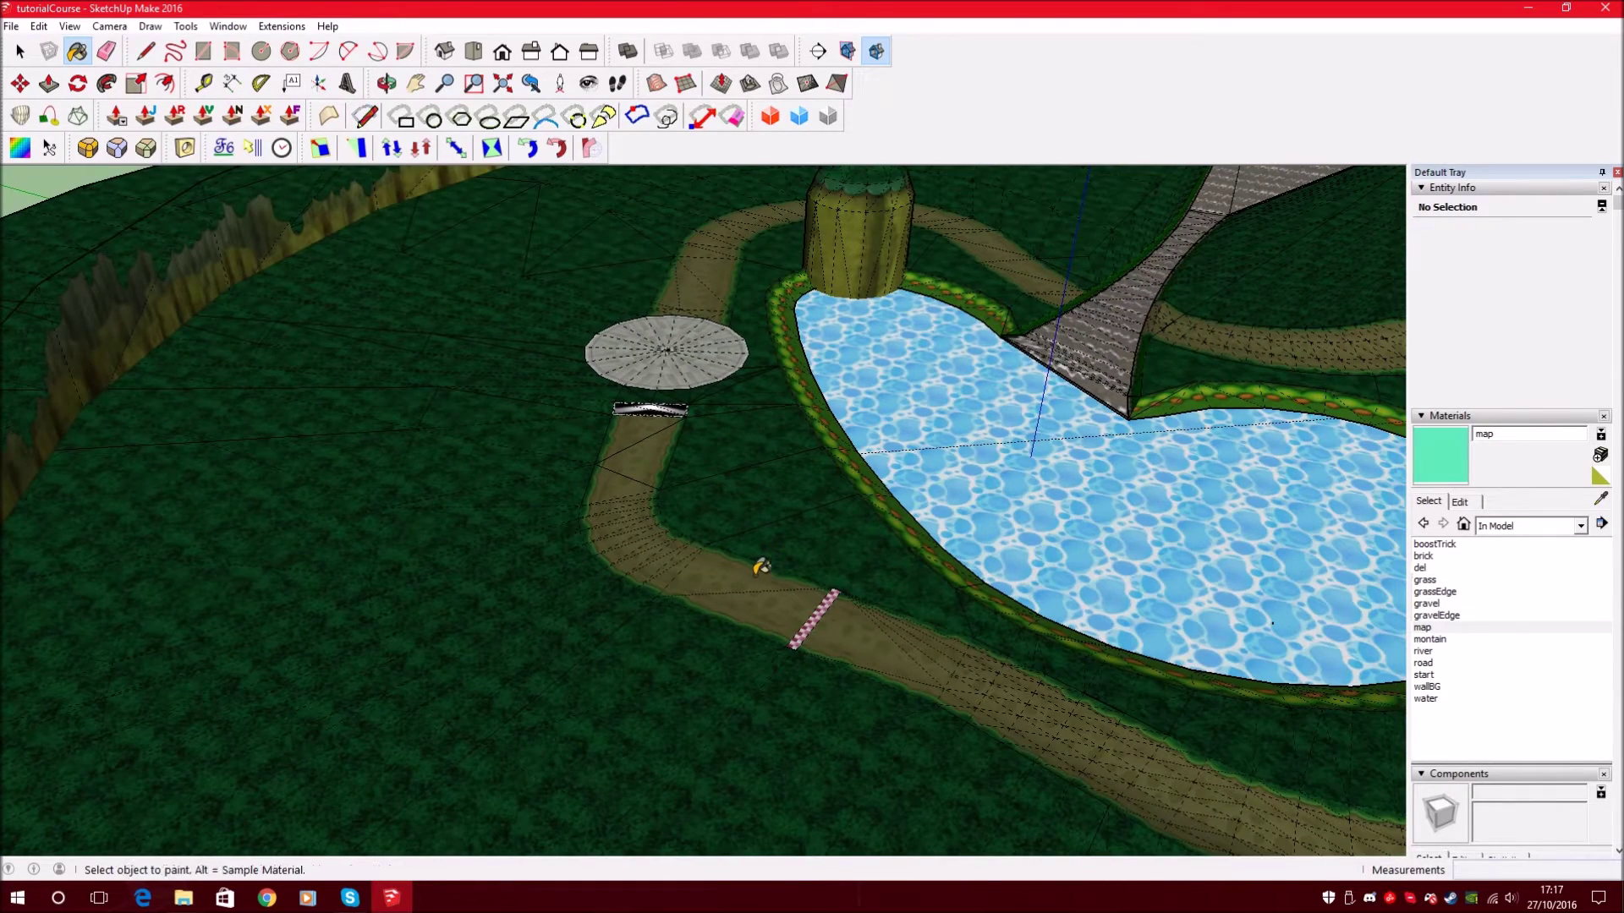
pyautogui.press('shift')
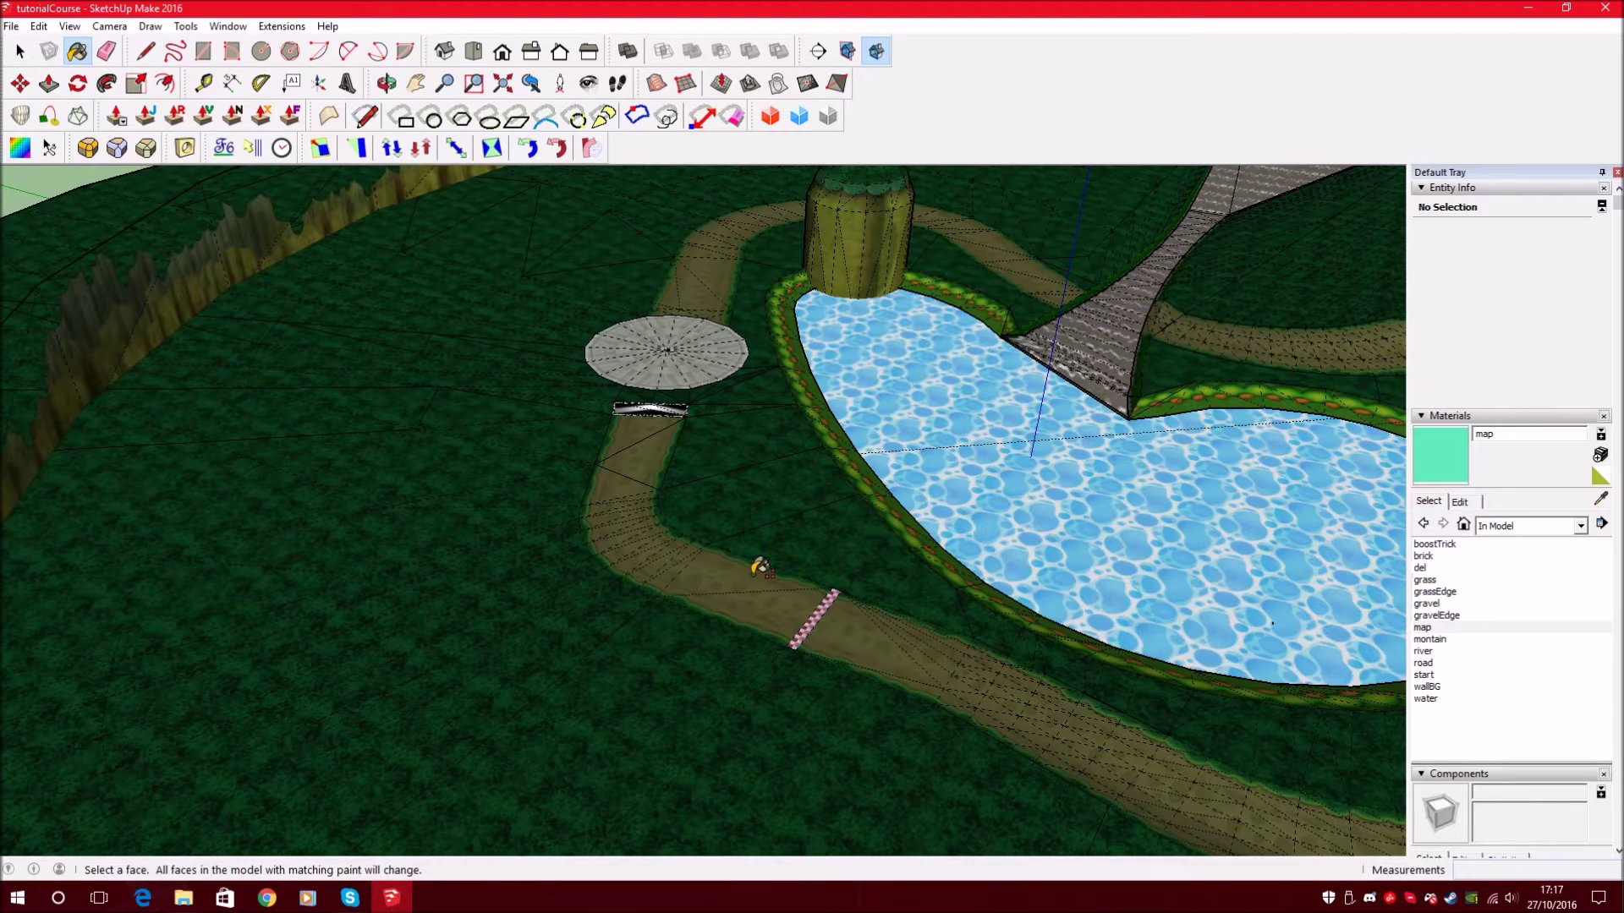
pyautogui.keyDown('shift'); pyautogui.click(723, 569); pyautogui.keyUp('shift')
# - Paint the checkered start strip, its border and the round platform with map
pyautogui.scroll(2, 774, 580)
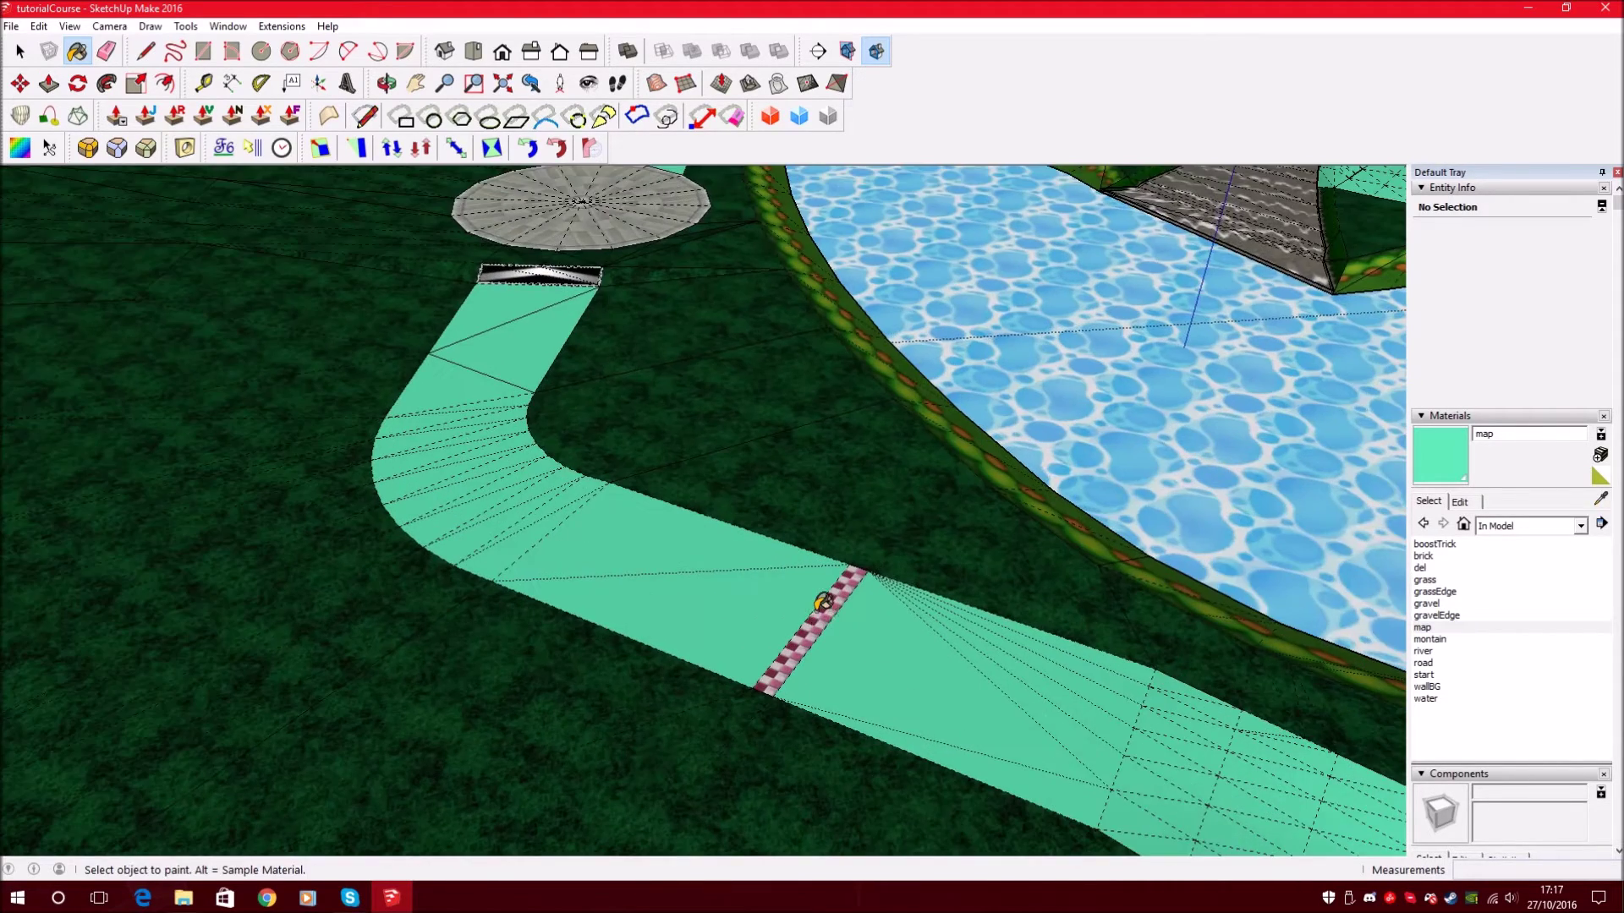
pyautogui.press('shift')
pyautogui.scroll(2, 823, 602)
pyautogui.press('shift')
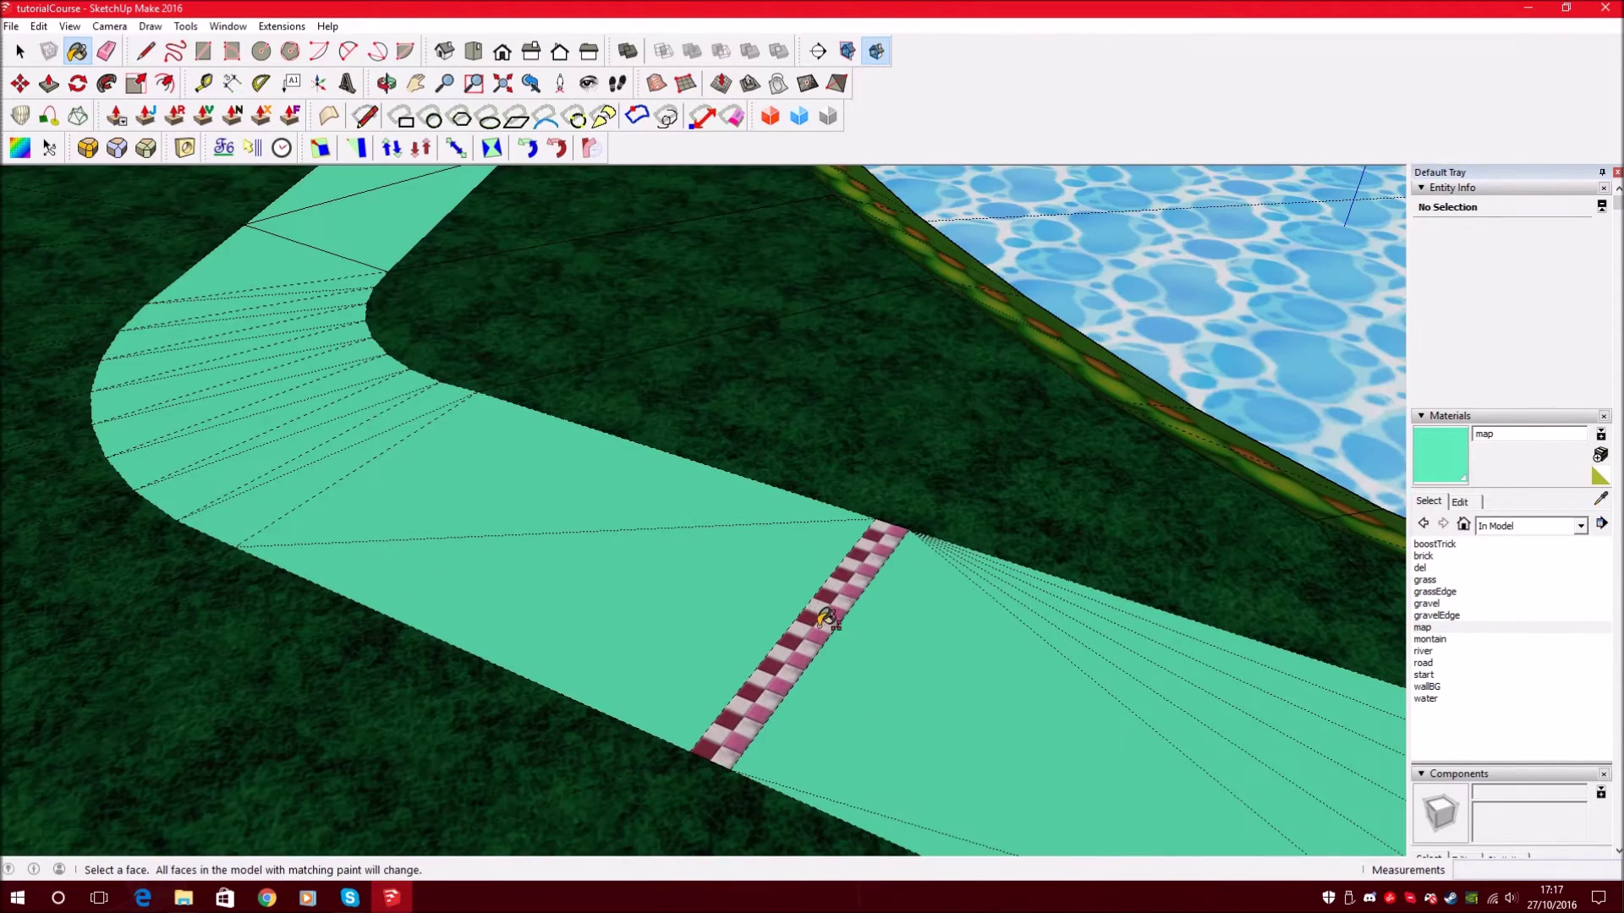
pyautogui.keyDown('shift'); pyautogui.click(822, 621); pyautogui.keyUp('shift')
pyautogui.scroll(-3, 838, 702)
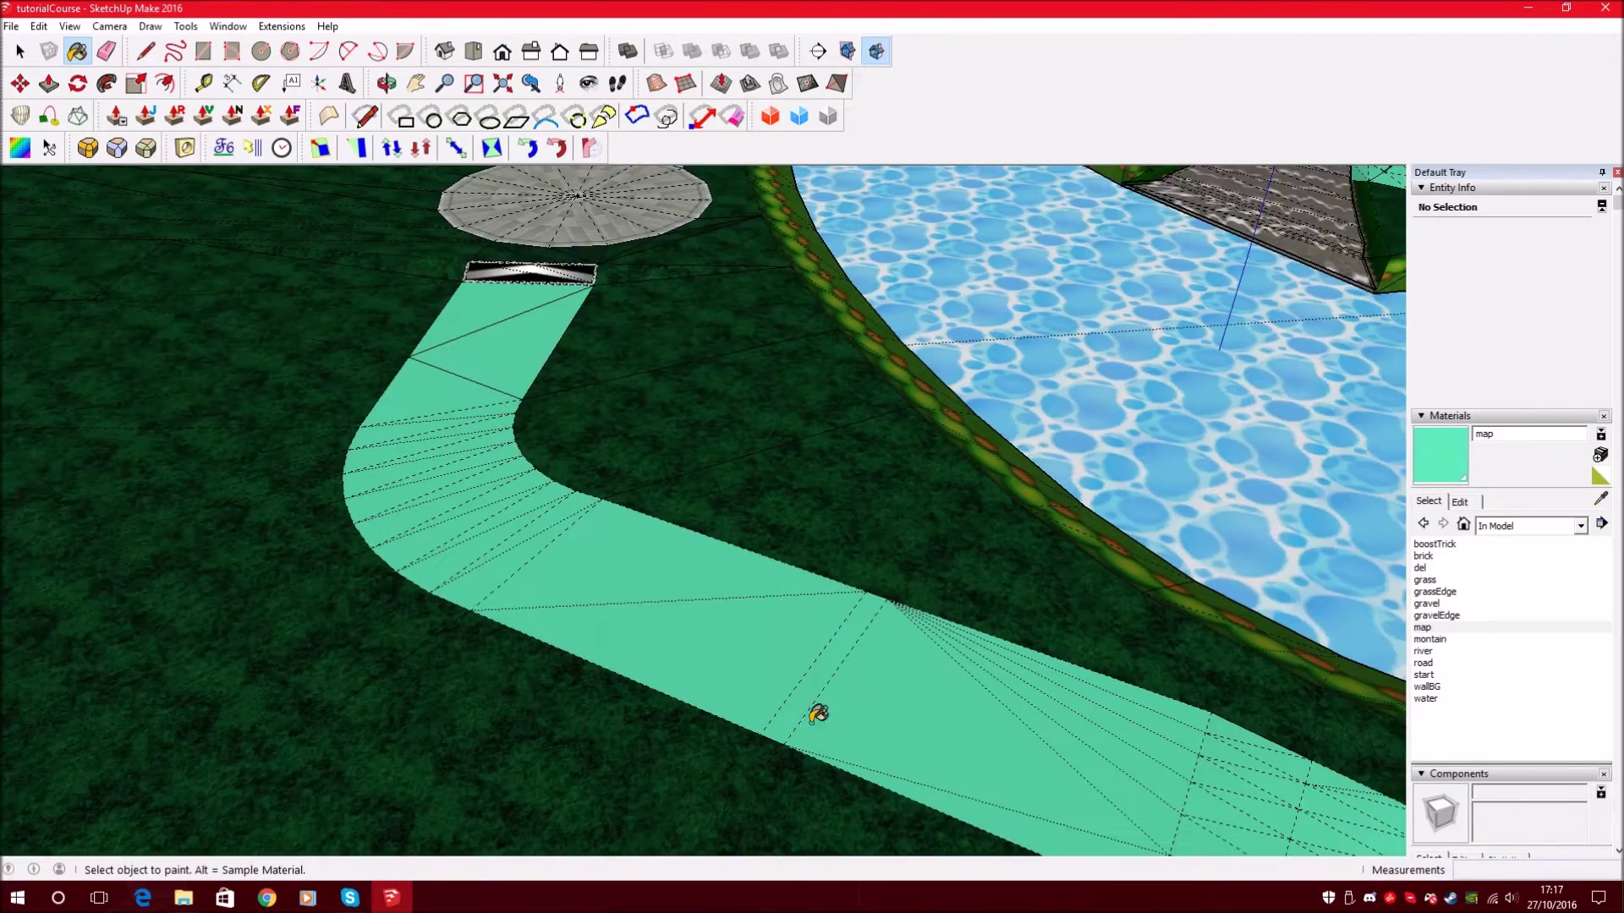
pyautogui.scroll(-3, 833, 714)
pyautogui.scroll(-2, 700, 674)
pyautogui.scroll(4, 681, 501)
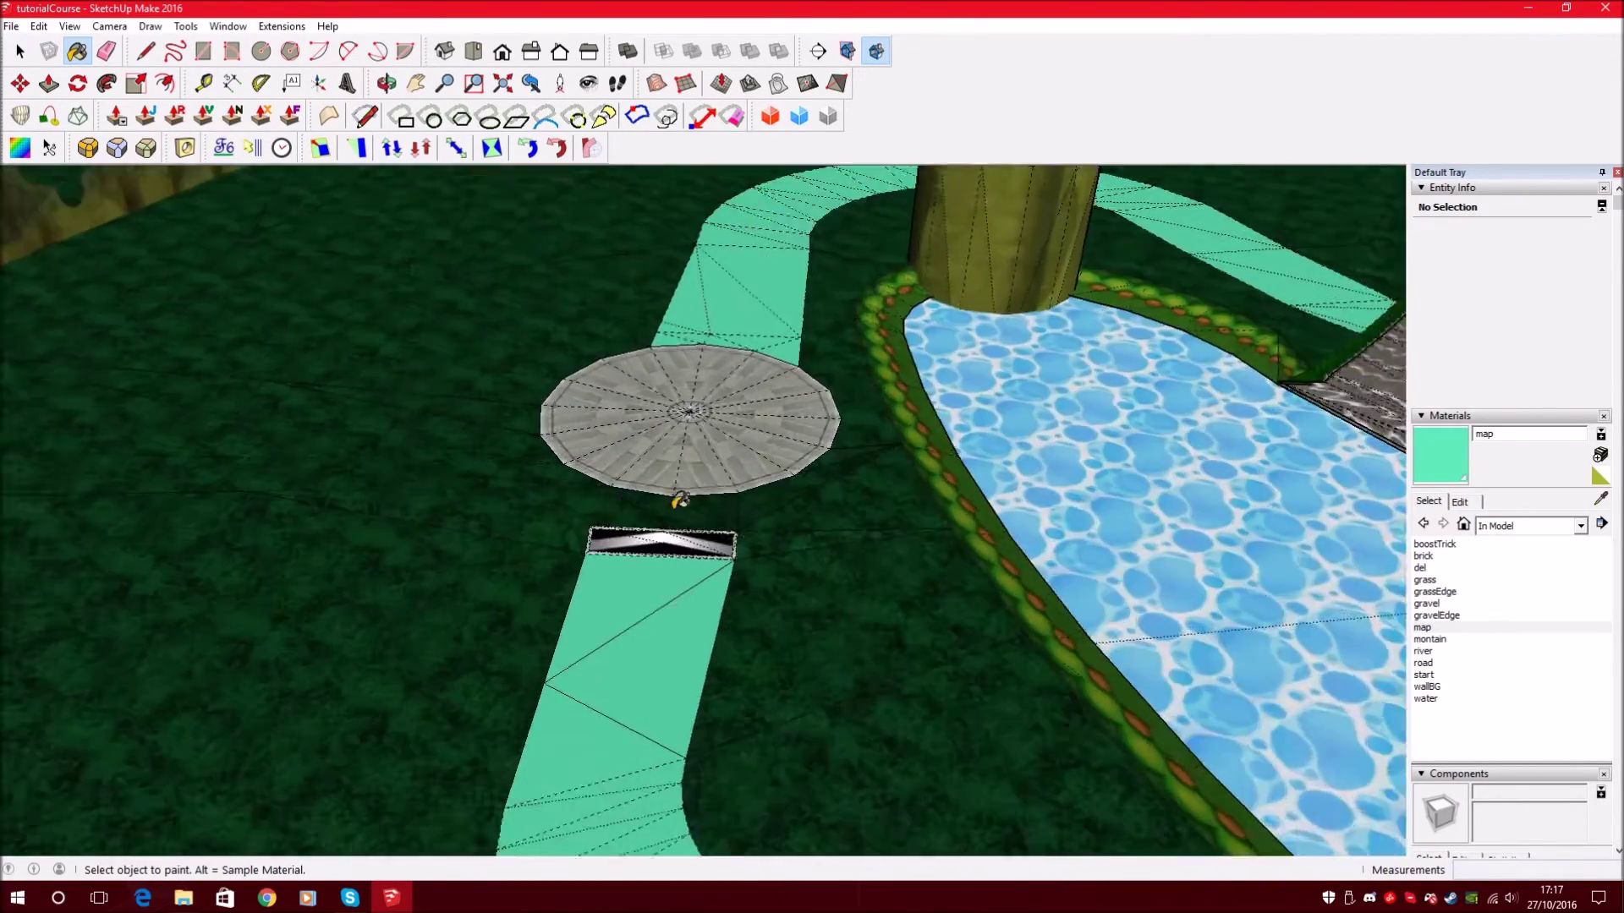
pyautogui.scroll(3, 536, 559)
pyautogui.press('shift')
pyautogui.keyDown('shift'); pyautogui.click(508, 548); pyautogui.keyUp('shift')
pyautogui.keyDown('shift'); pyautogui.click(473, 554); pyautogui.keyUp('shift')
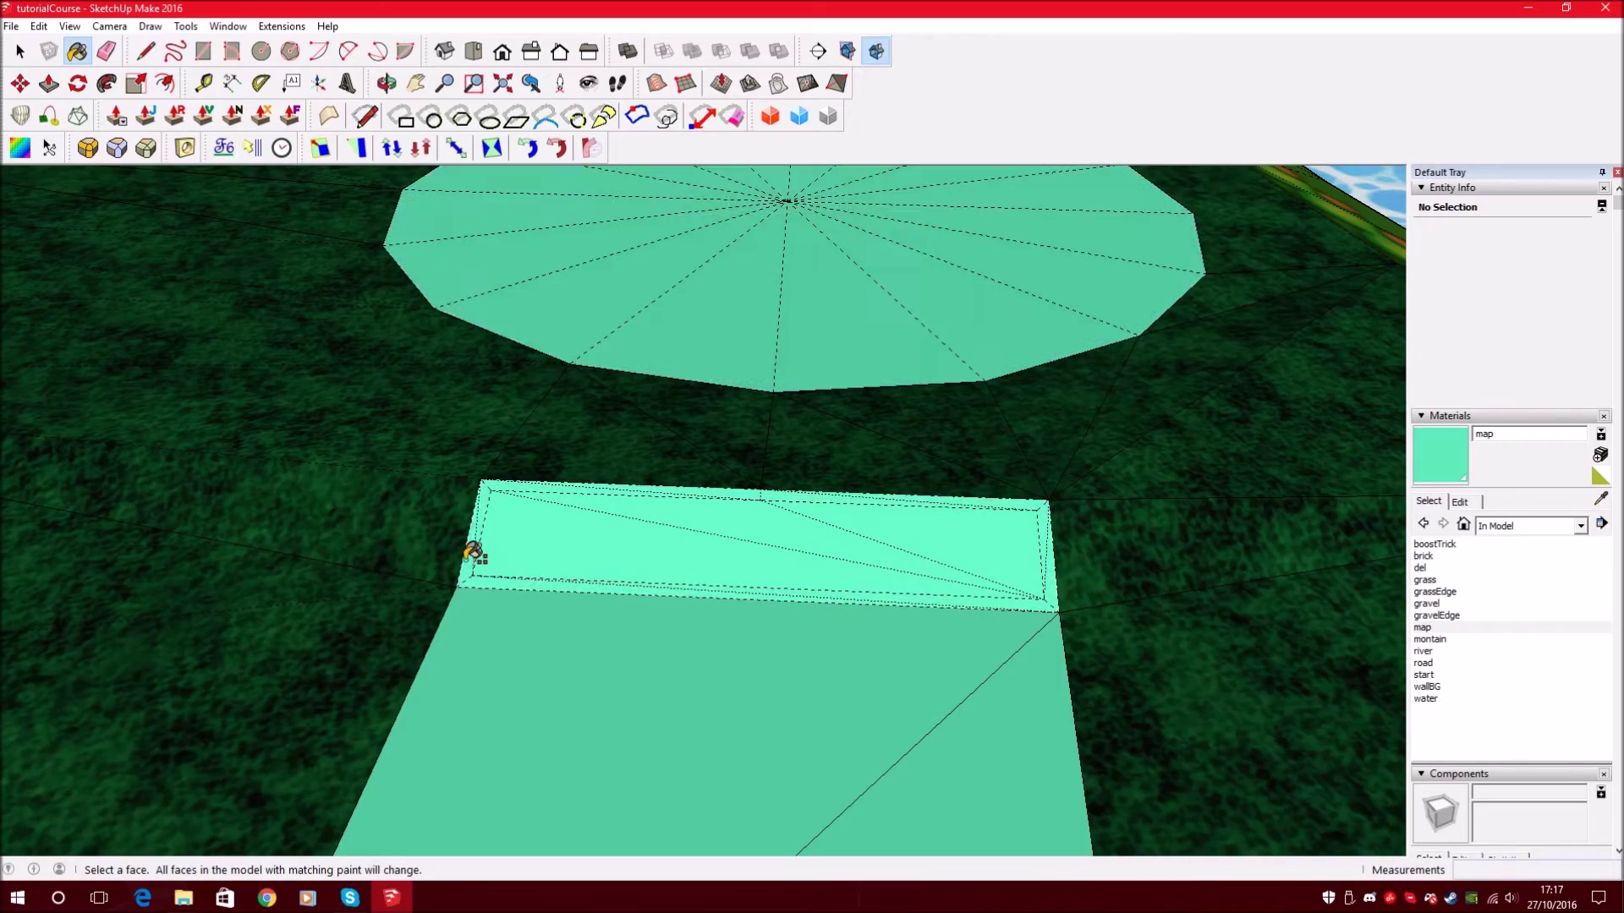
# - Orbit to a near top-down view of the green track and return to selection
pyautogui.scroll(-5, 617, 688)
pyautogui.scroll(-2, 457, 321)
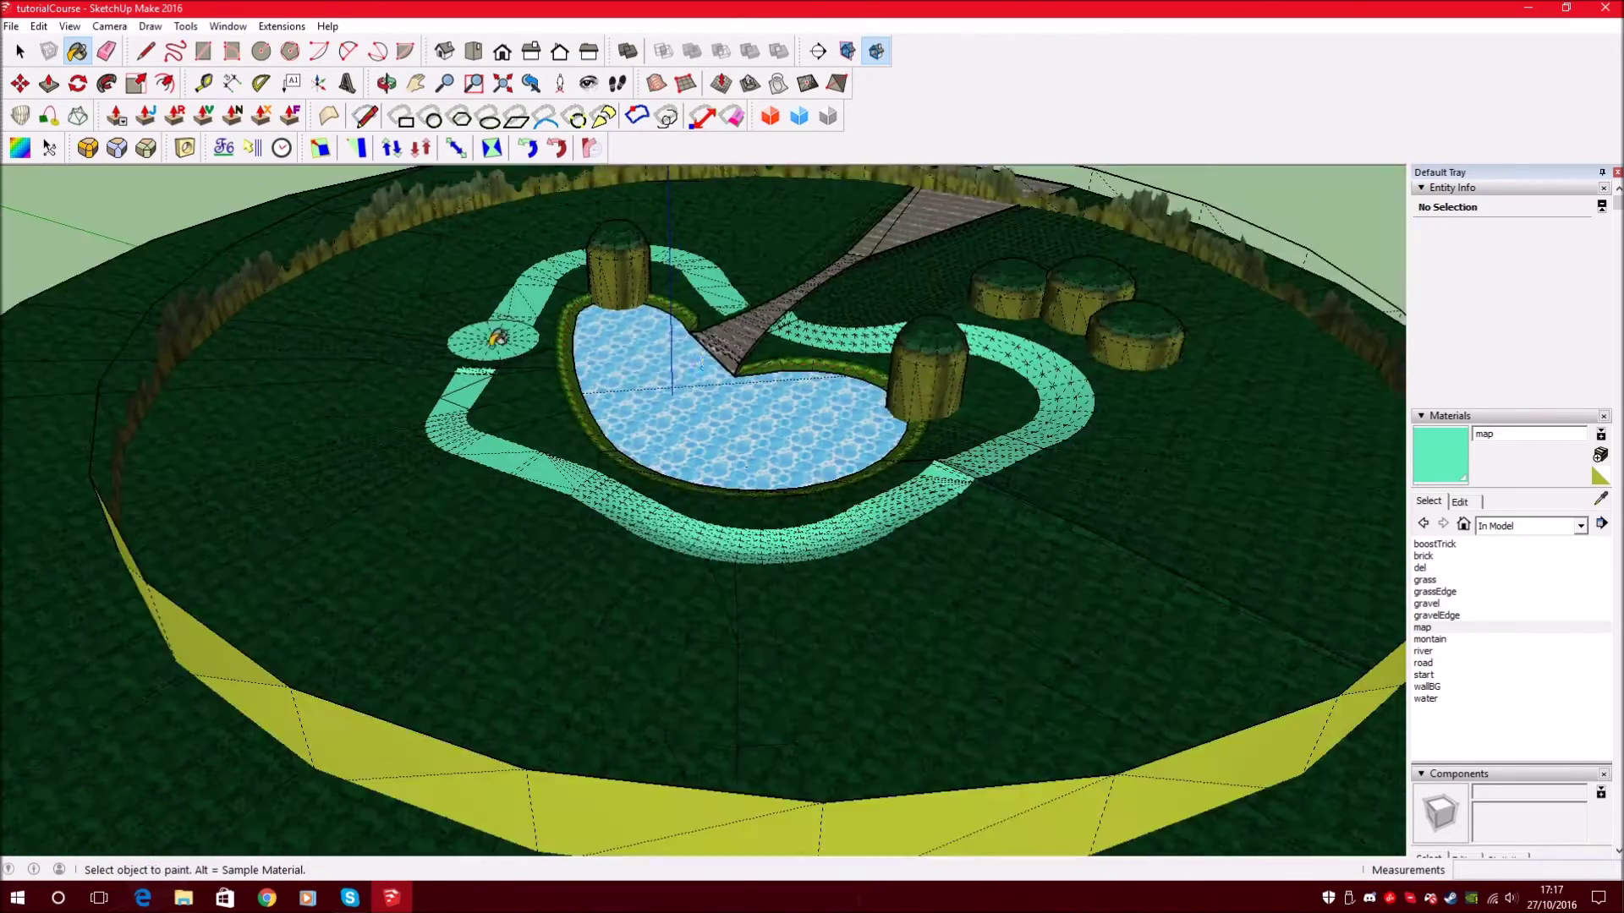
pyautogui.moveTo(497, 338); pyautogui.dragTo(856, 660, button='middle')
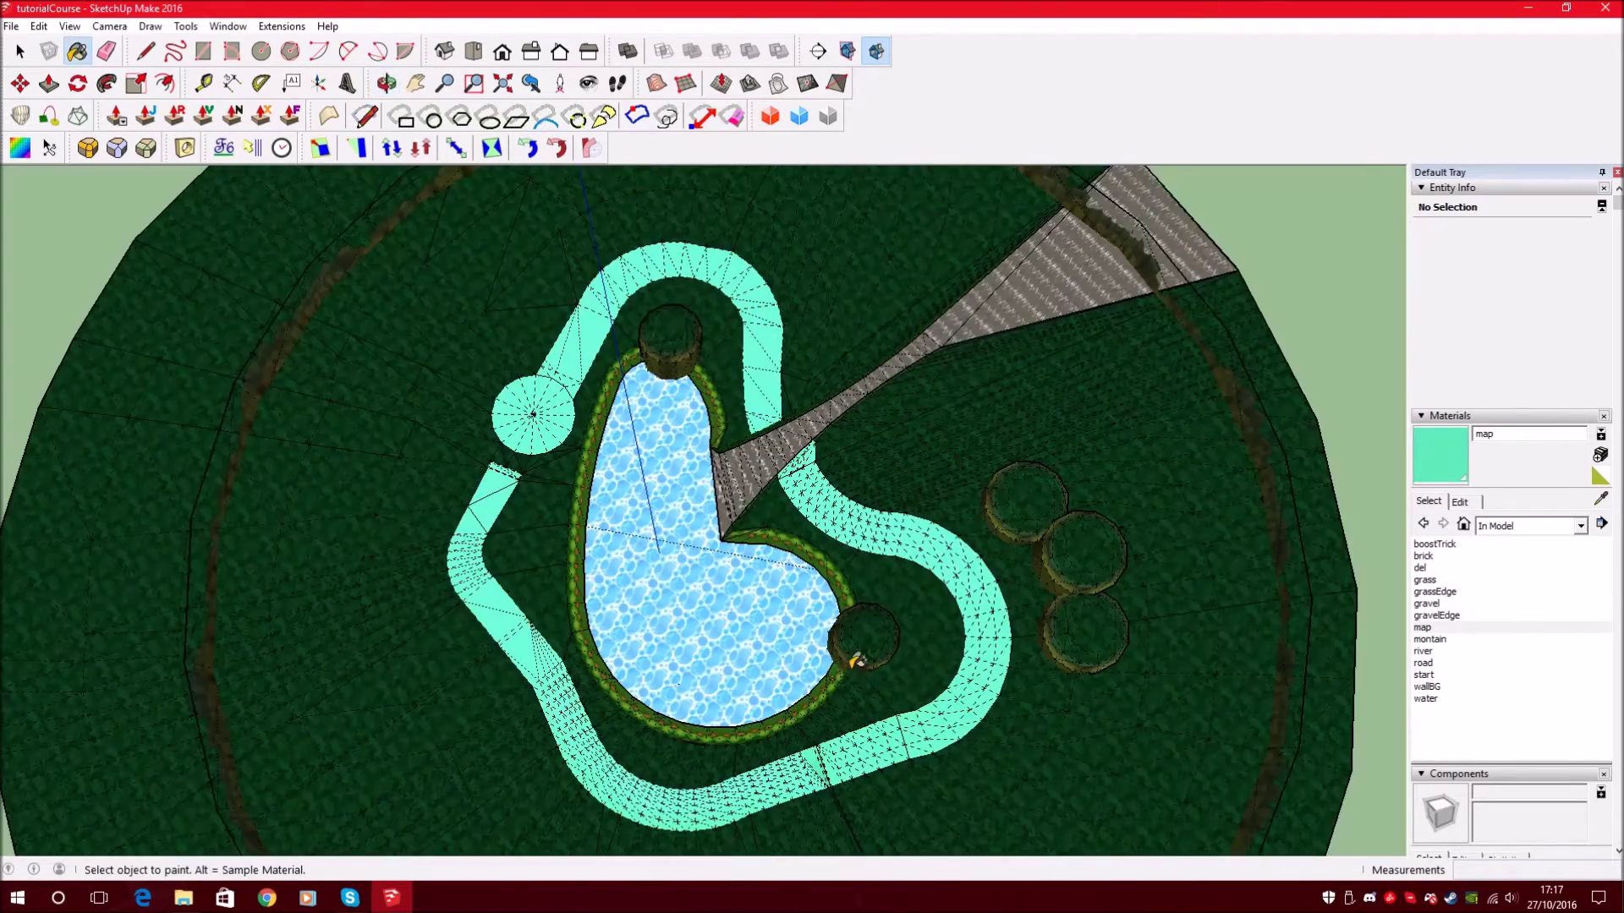
pyautogui.scroll(-1, 766, 626)
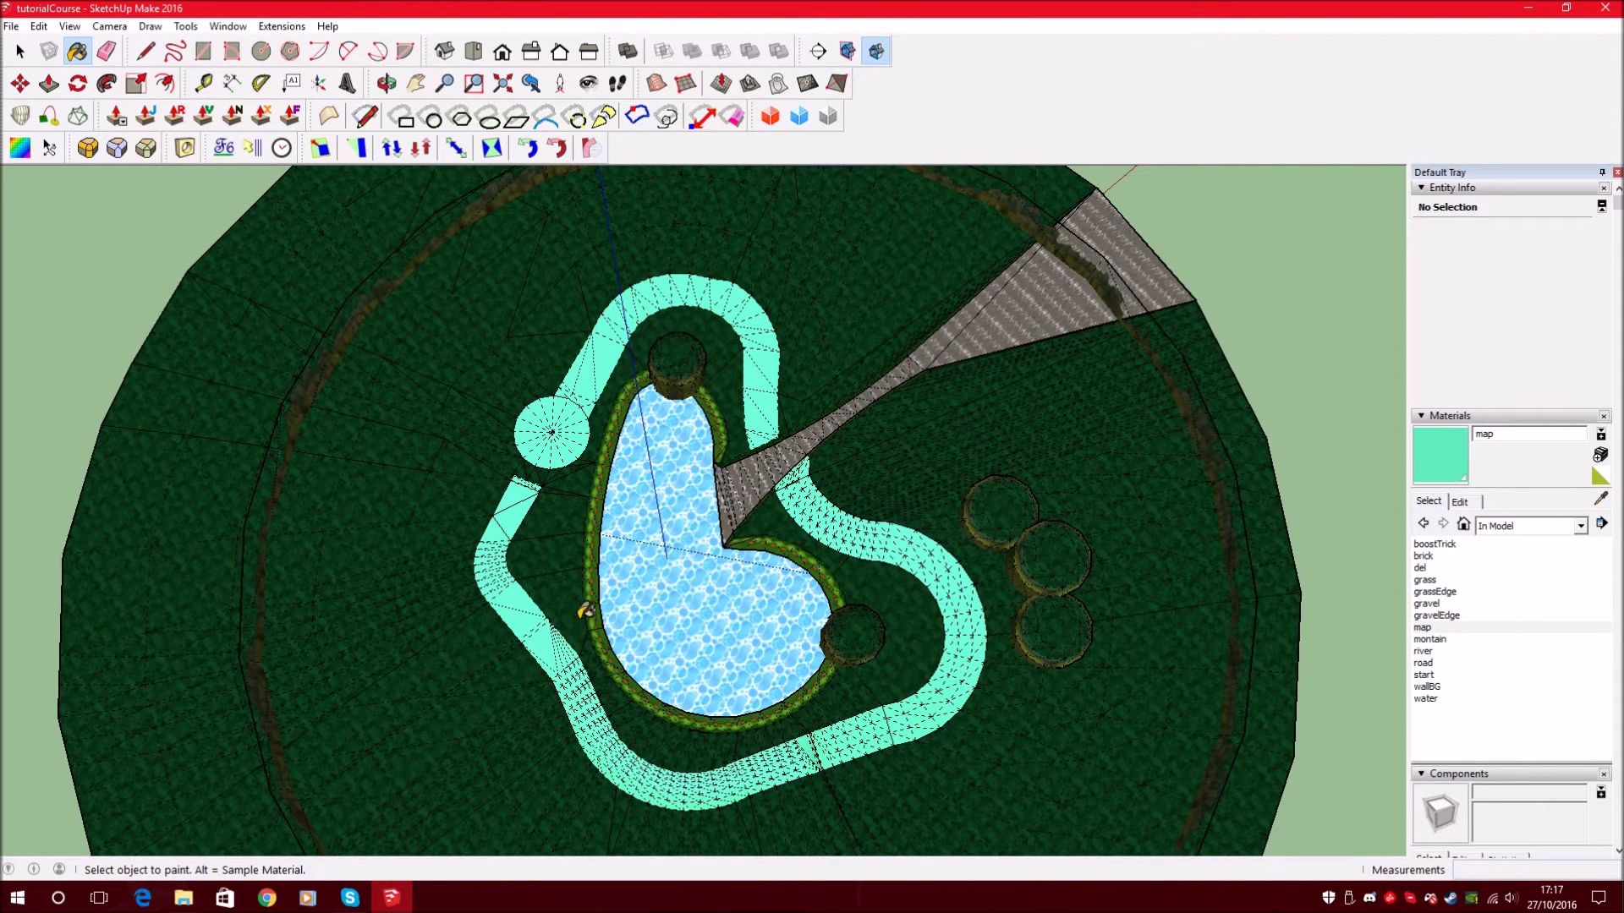
pyautogui.click(20, 52)
# - Select all faces that use the map material, starting from the round platform
pyautogui.scroll(3, 516, 544)
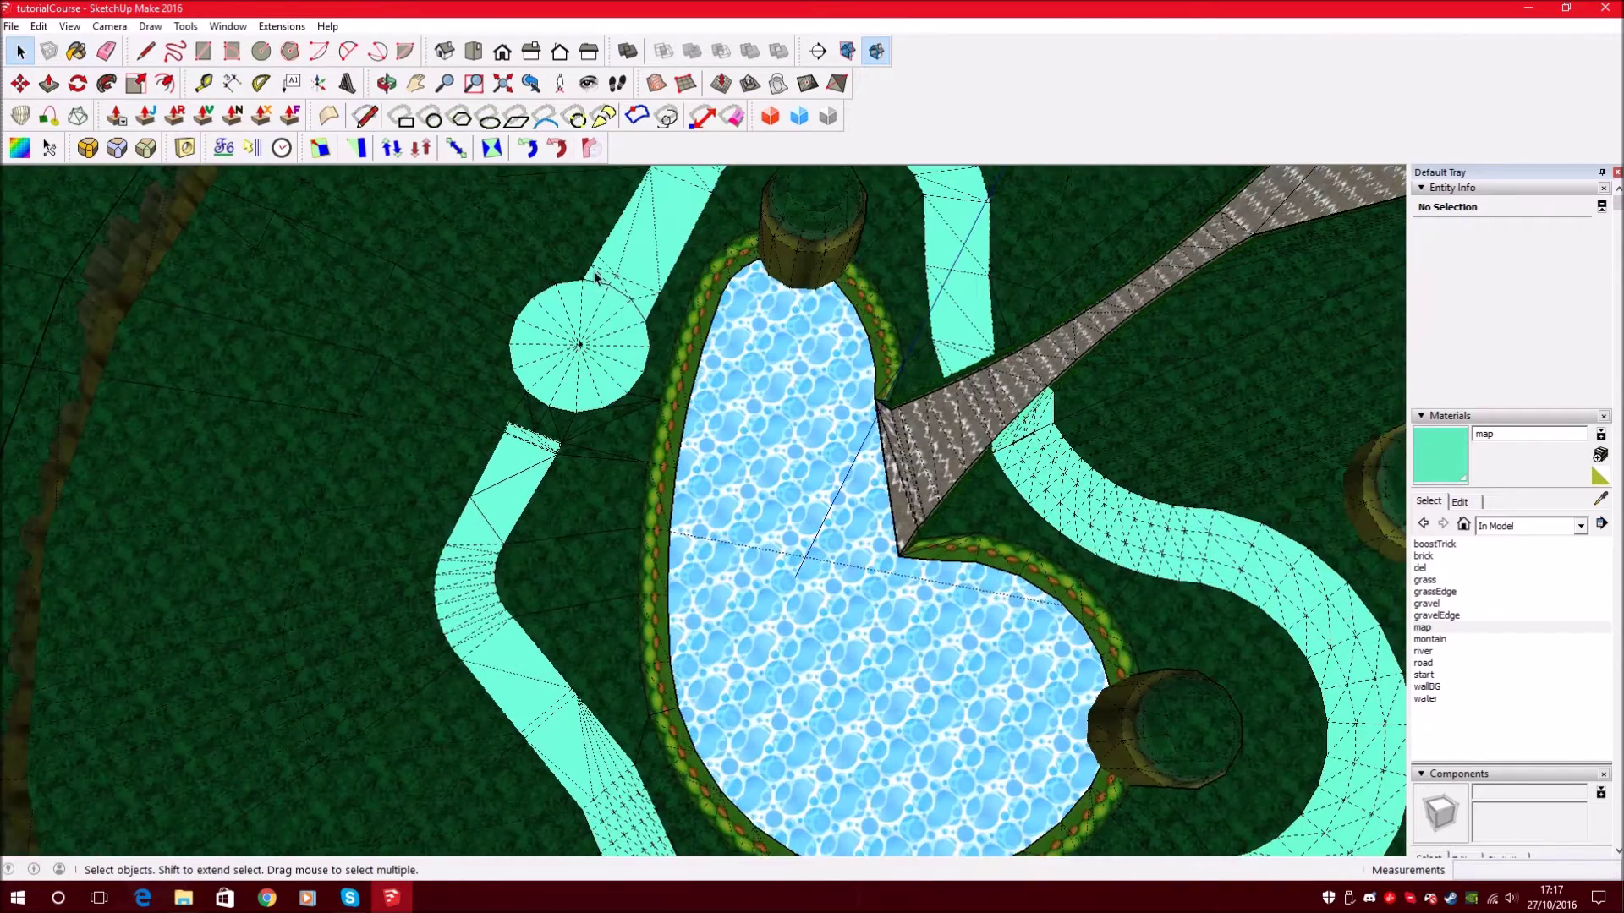
pyautogui.scroll(3, 595, 277)
pyautogui.rightClick(545, 328)
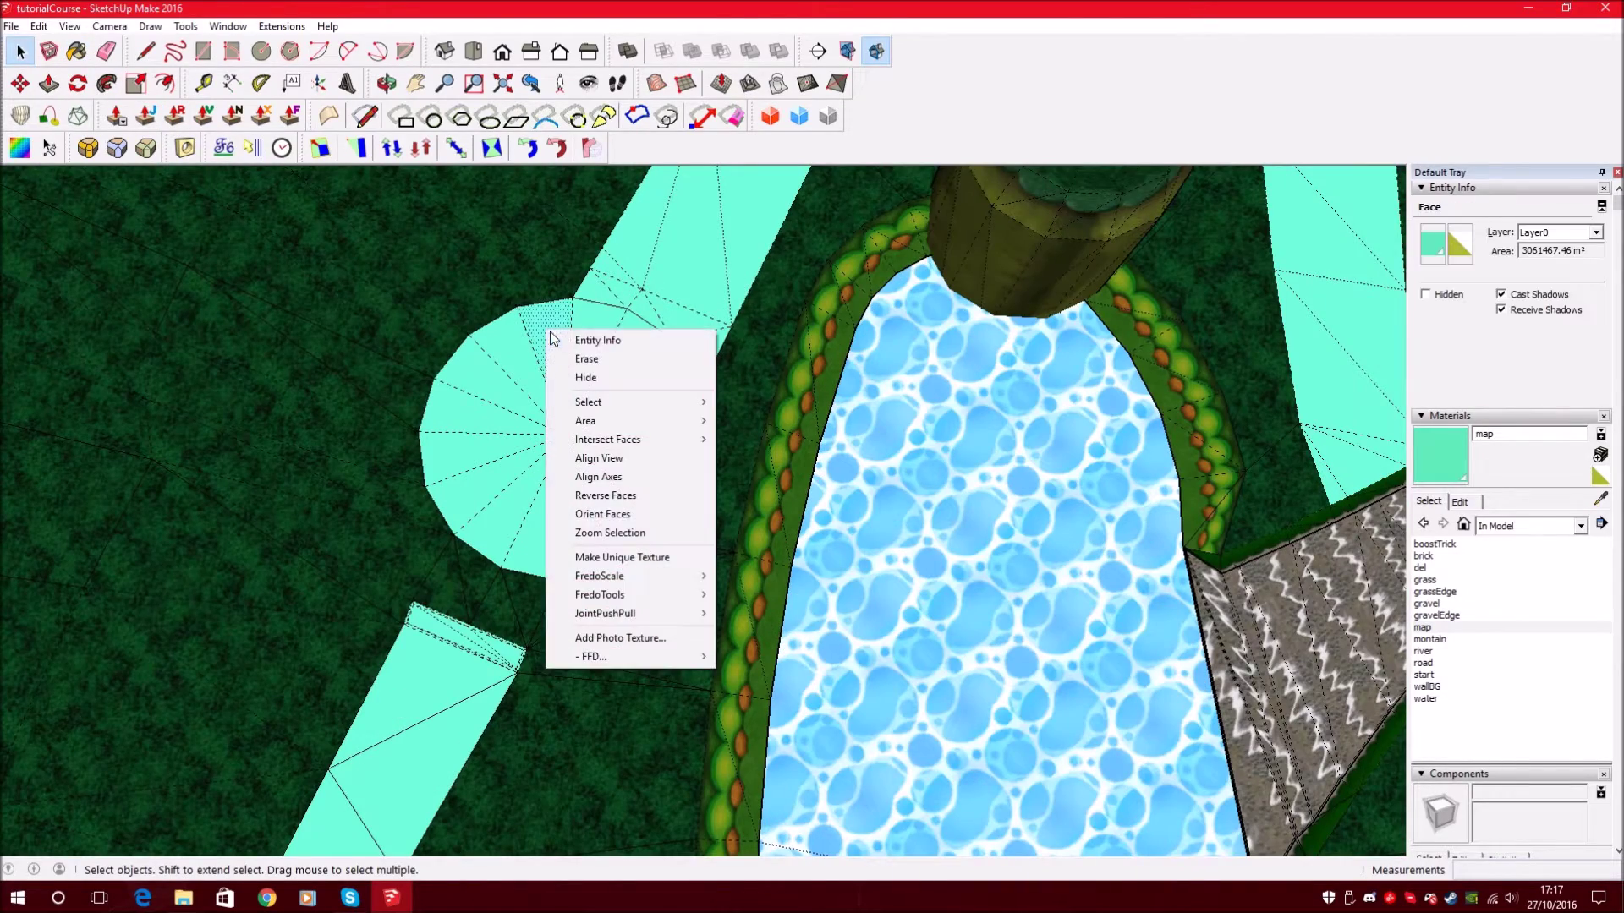
pyautogui.click(667, 342)
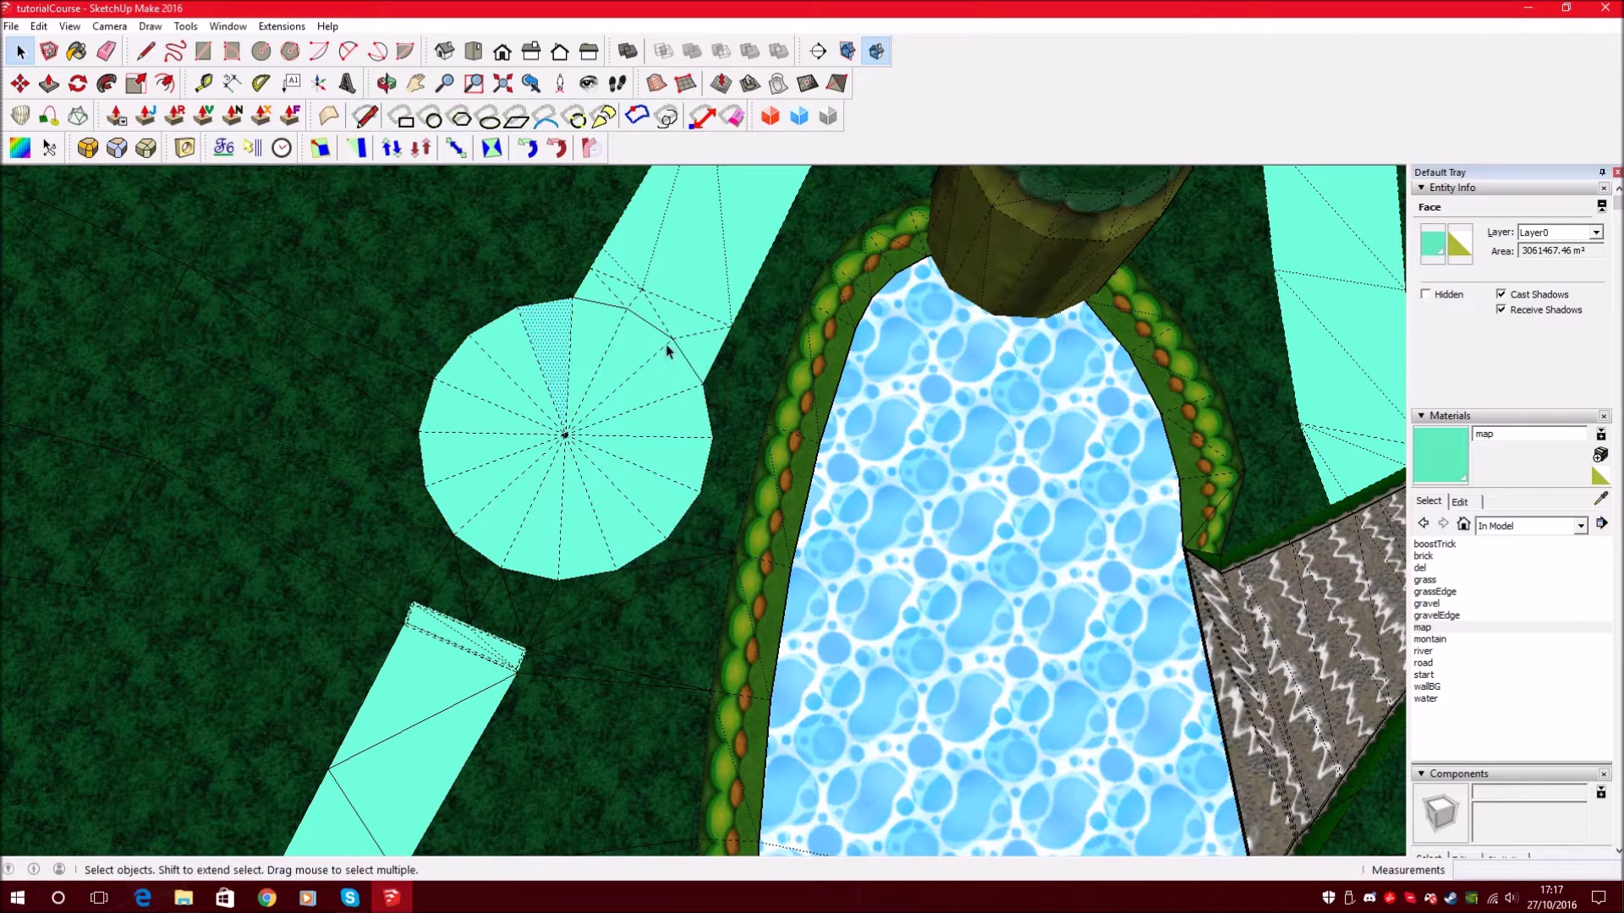
pyautogui.rightClick(550, 324)
pyautogui.moveTo(702, 393)
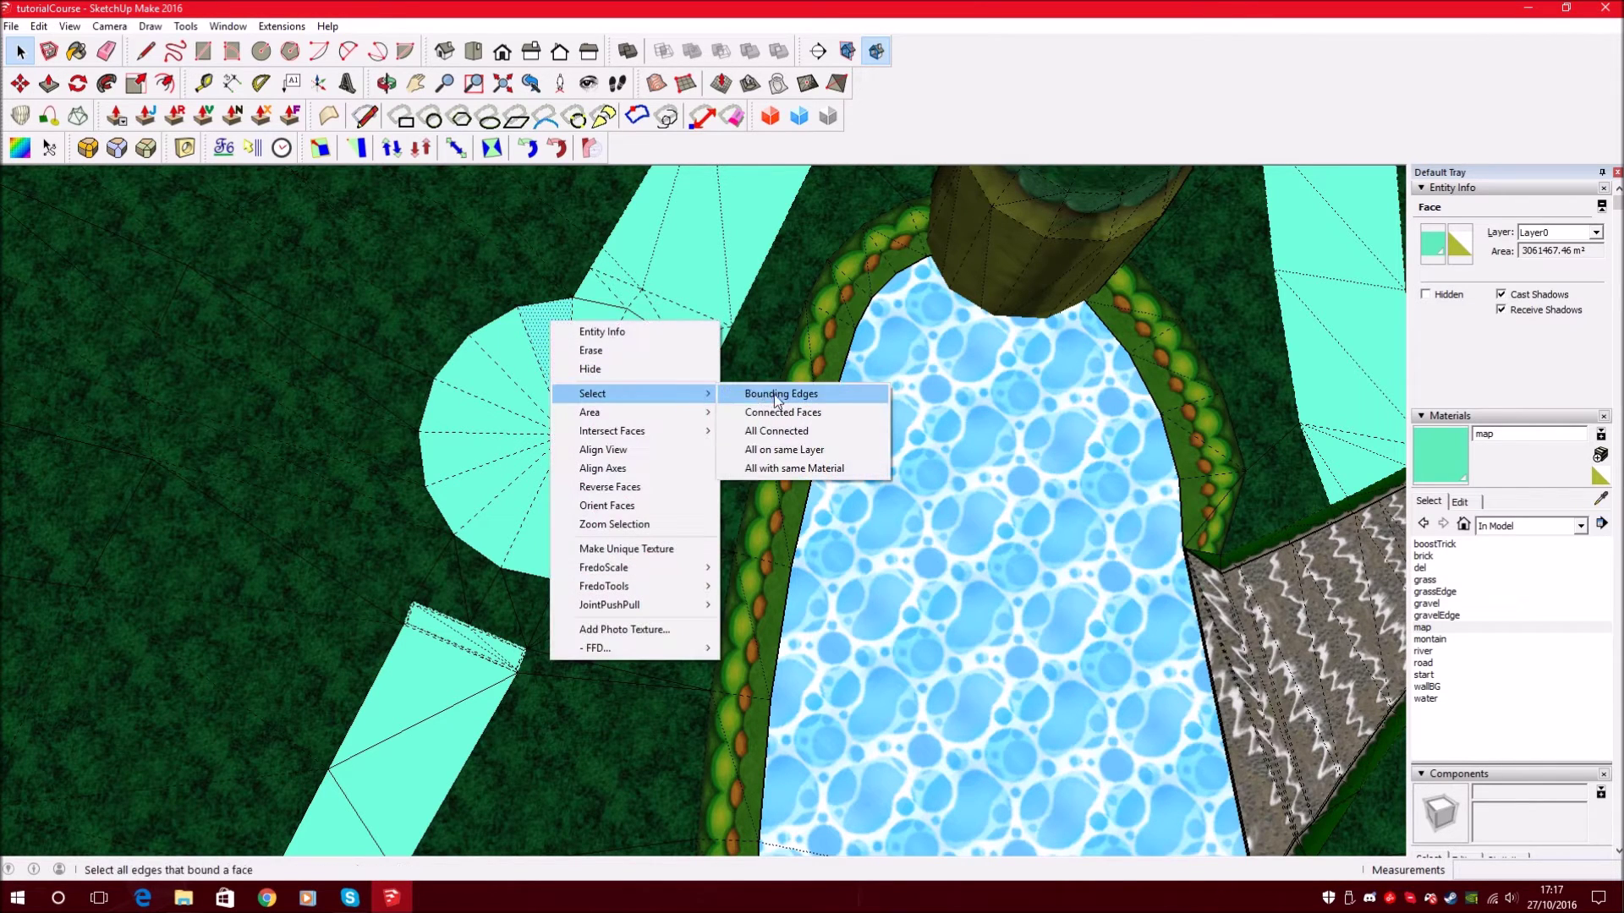
pyautogui.click(822, 470)
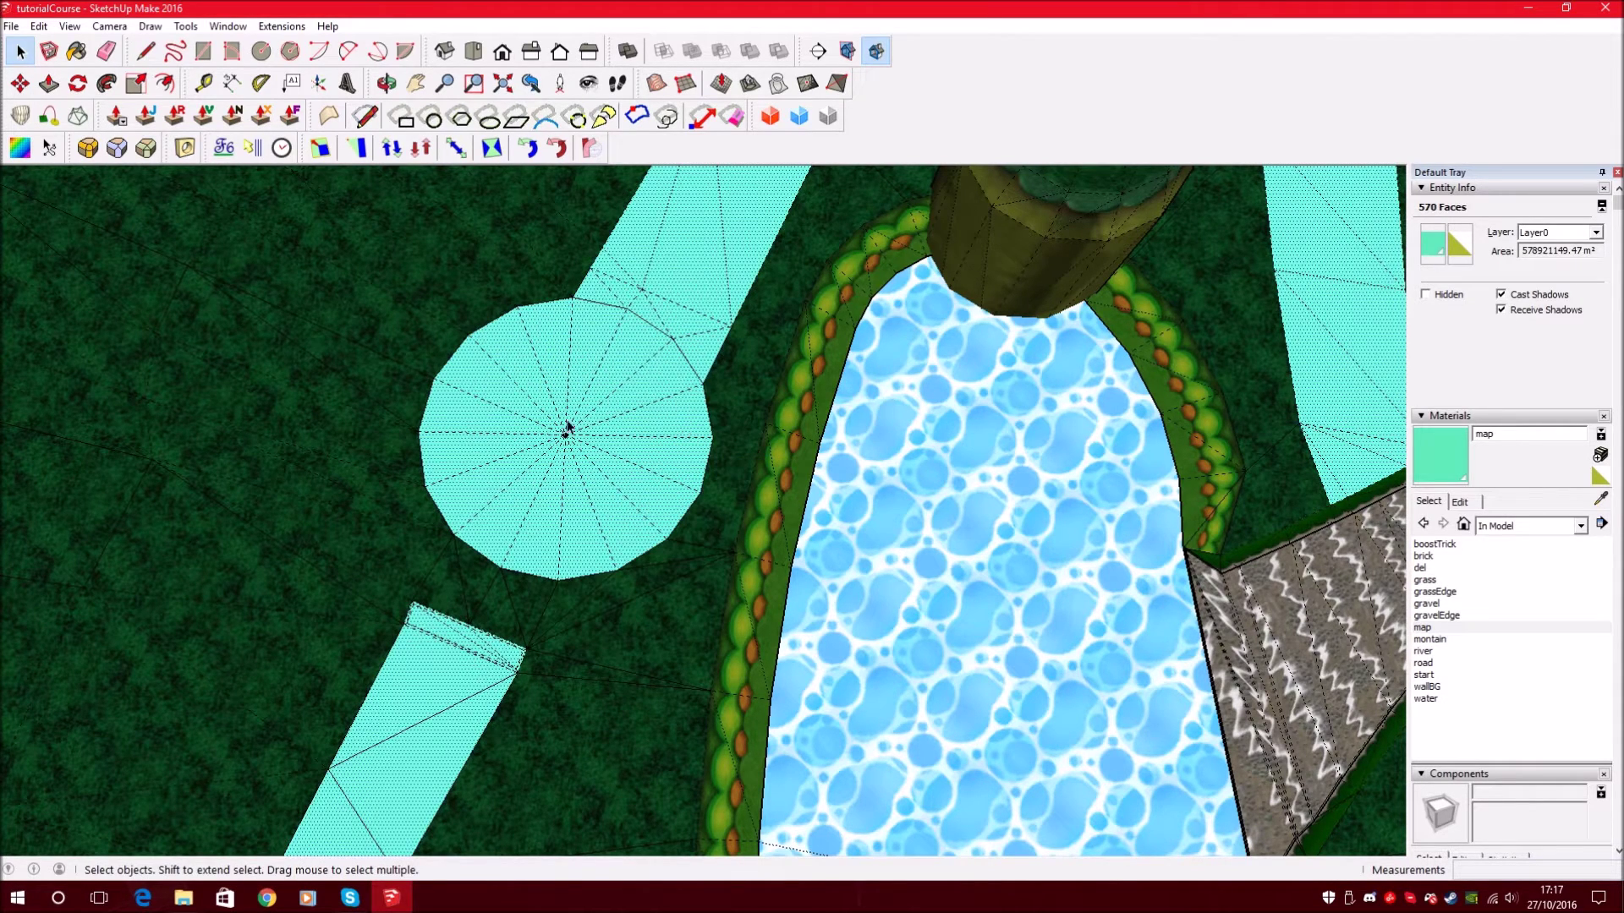
# - Make the 570 selected map faces into one group
pyautogui.rightClick(545, 337)
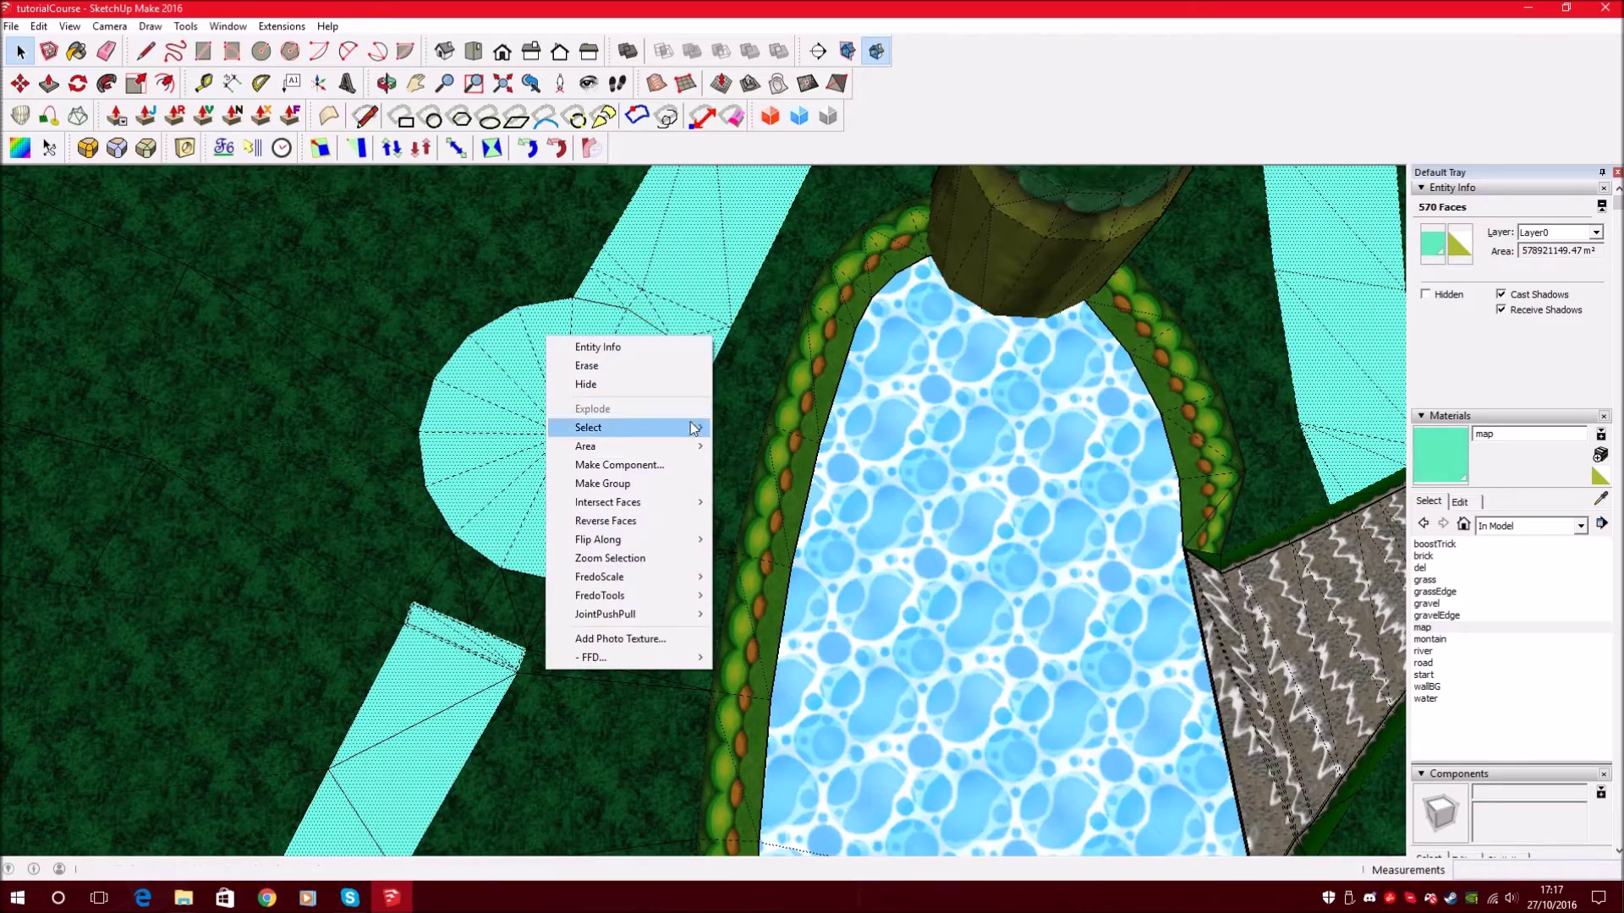
pyautogui.moveTo(677, 427)
pyautogui.click(786, 503)
pyautogui.rightClick(544, 336)
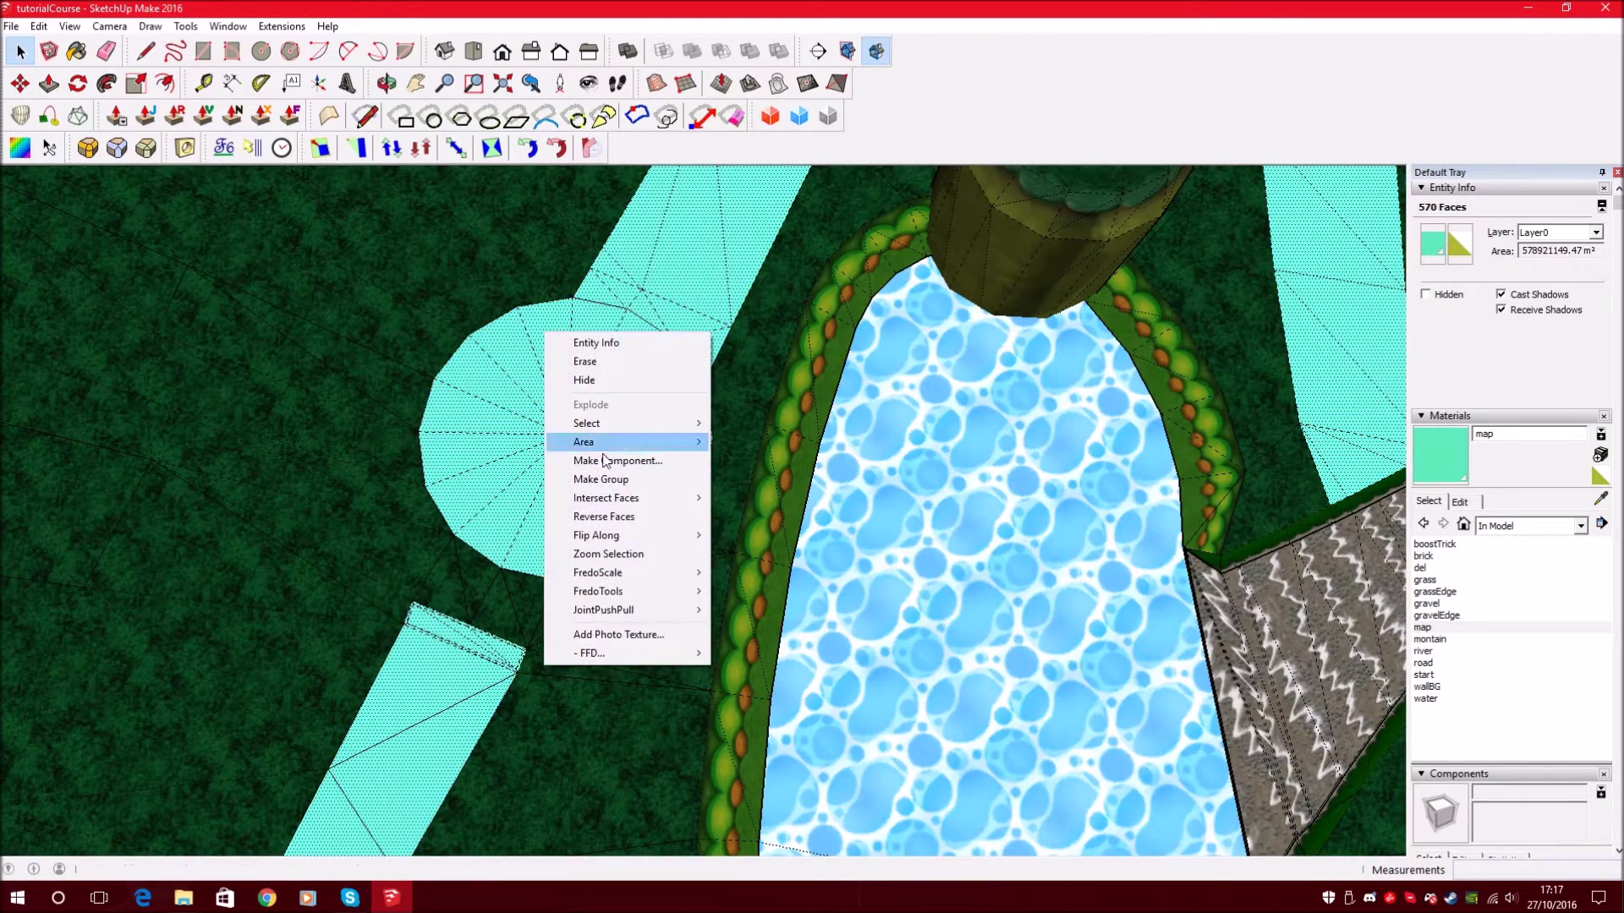
pyautogui.click(626, 479)
pyautogui.scroll(-10, 631, 428)
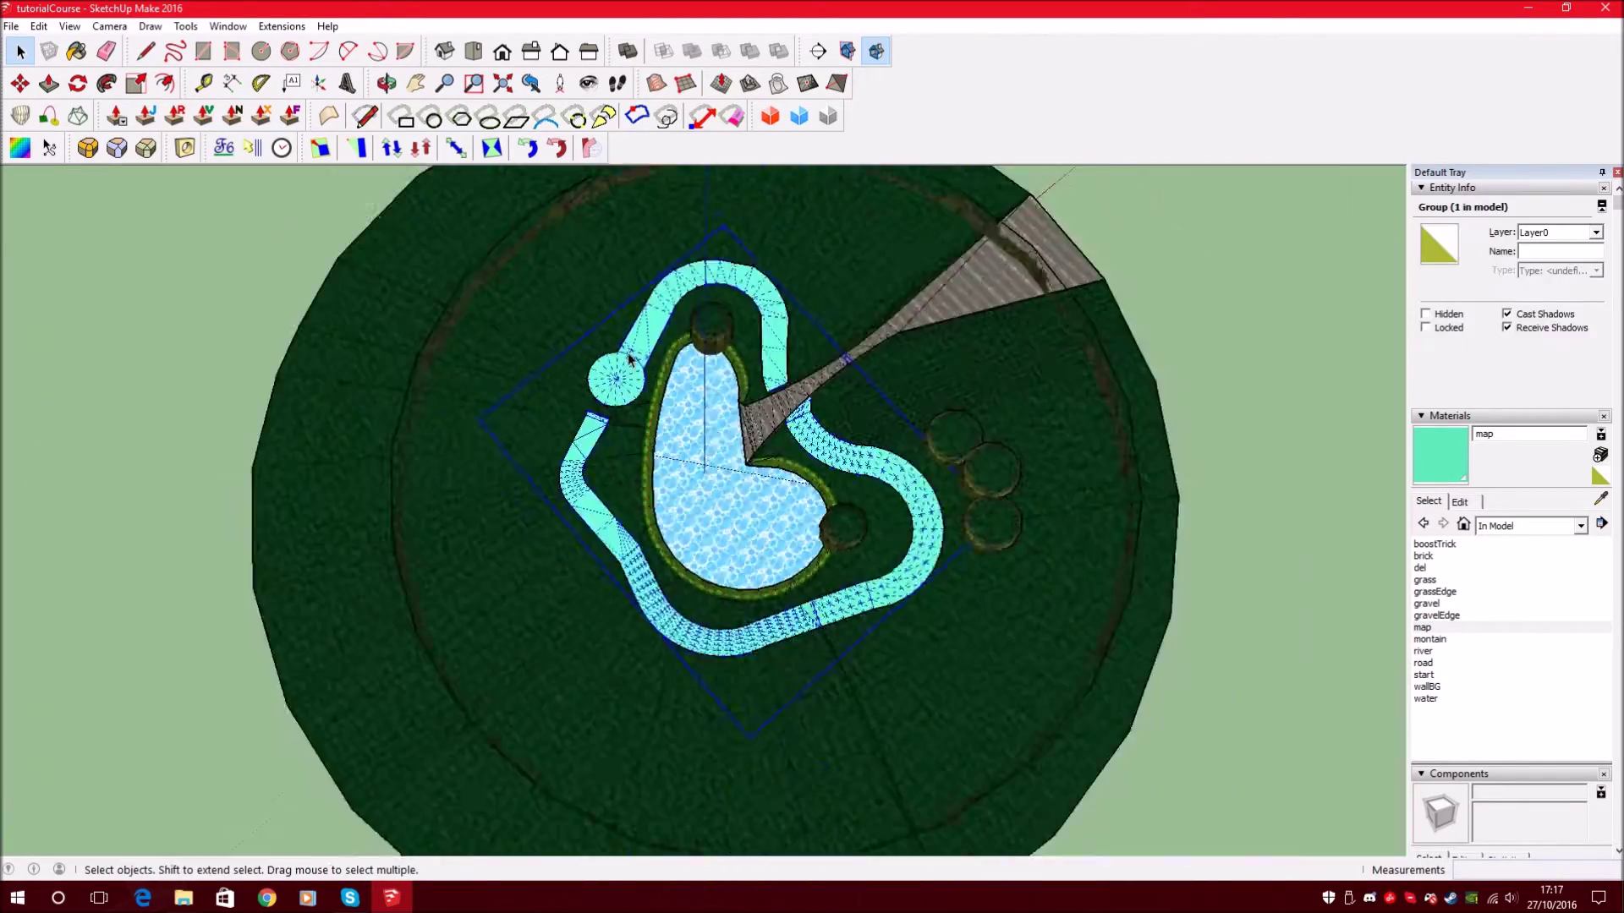
# - Hide the surrounding terrain so only the map-painted road remains
pyautogui.scroll(-3, 686, 429)
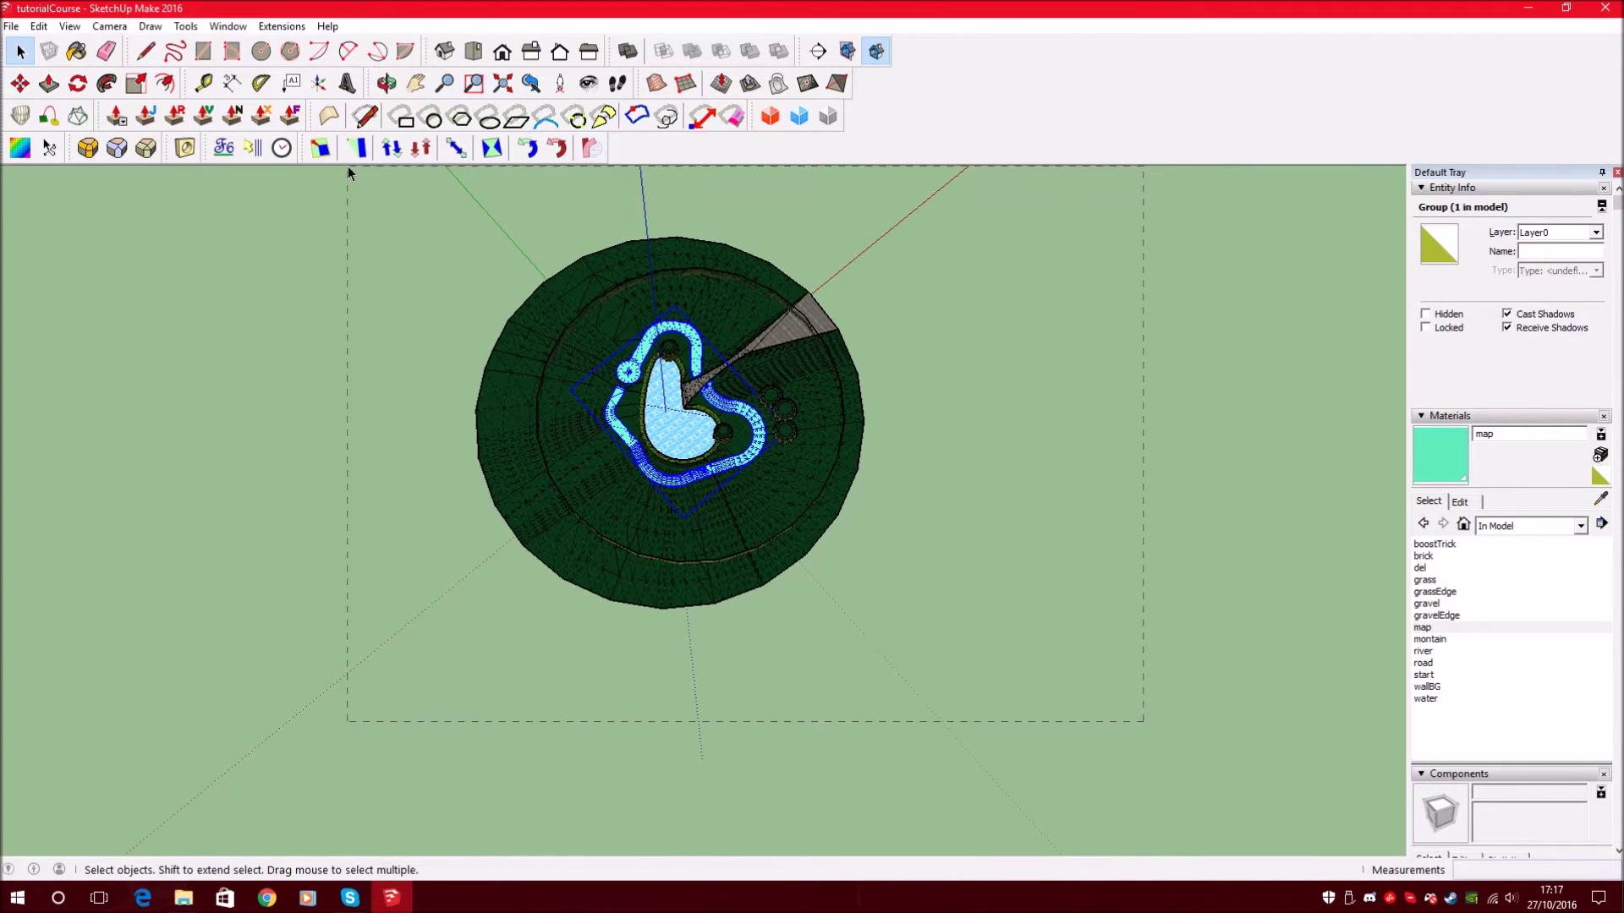
pyautogui.moveTo(348, 172); pyautogui.dragTo(349, 174)
pyautogui.scroll(10, 719, 364)
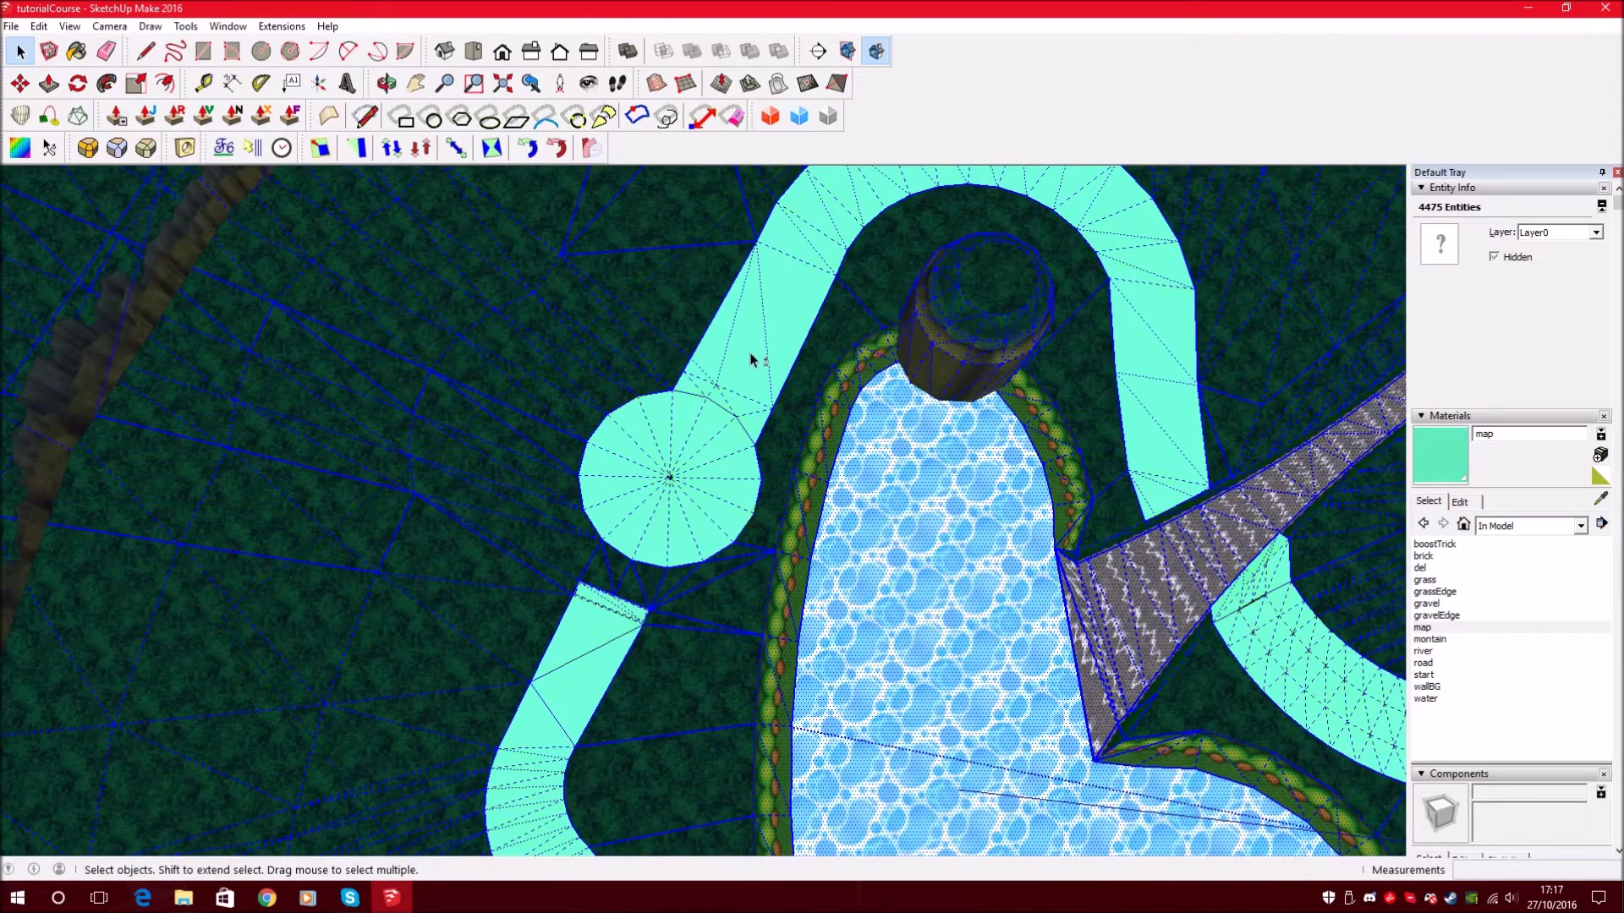
pyautogui.scroll(-2, 676, 413)
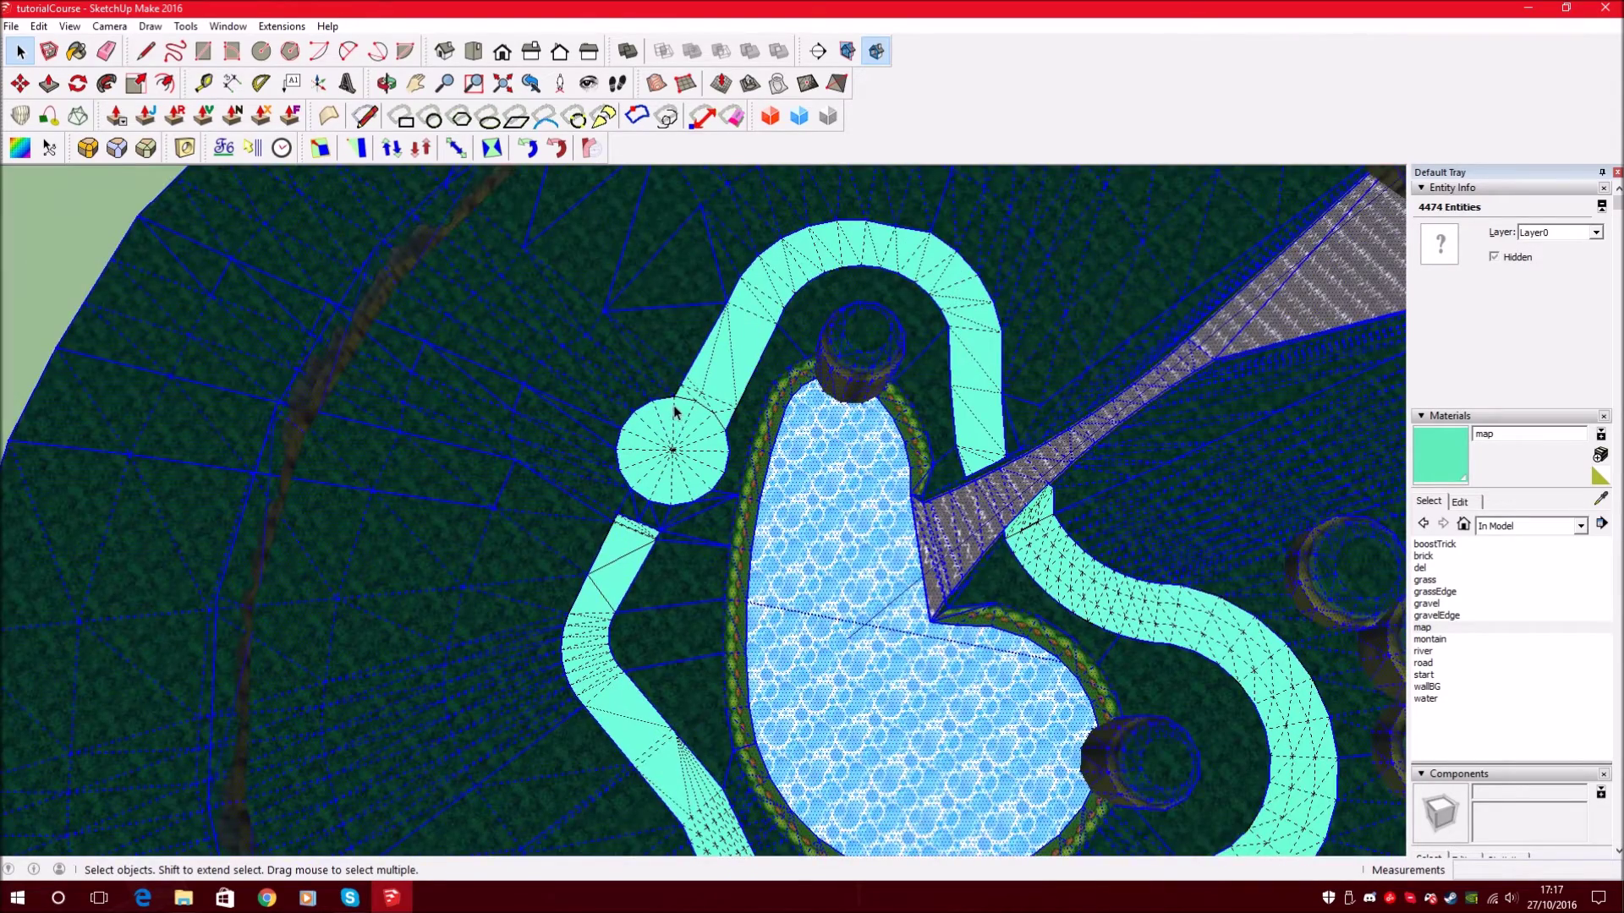
pyautogui.press('h')
pyautogui.click(580, 315)
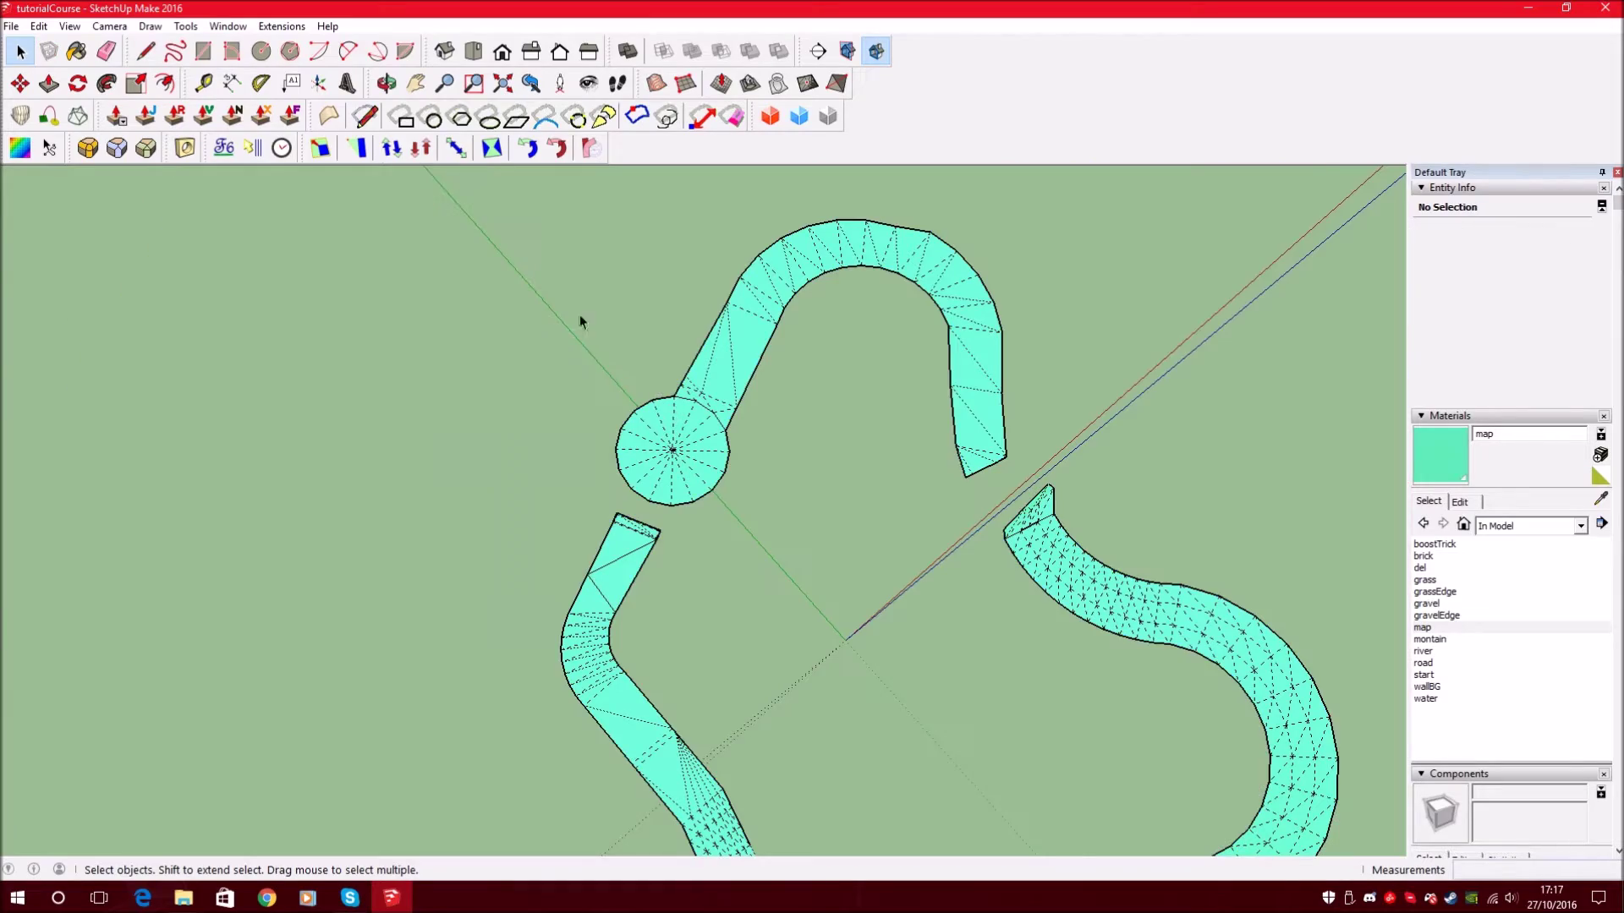
# - Orbit around the road to a low oblique angle
pyautogui.moveTo(580, 315); pyautogui.dragTo(624, 317, button='middle')
pyautogui.scroll(3, 624, 318)
pyautogui.moveTo(951, 760); pyautogui.dragTo(829, 597, button='middle')
pyautogui.scroll(-3, 954, 714)
pyautogui.scroll(-2, 801, 682)
pyautogui.scroll(3, 744, 736)
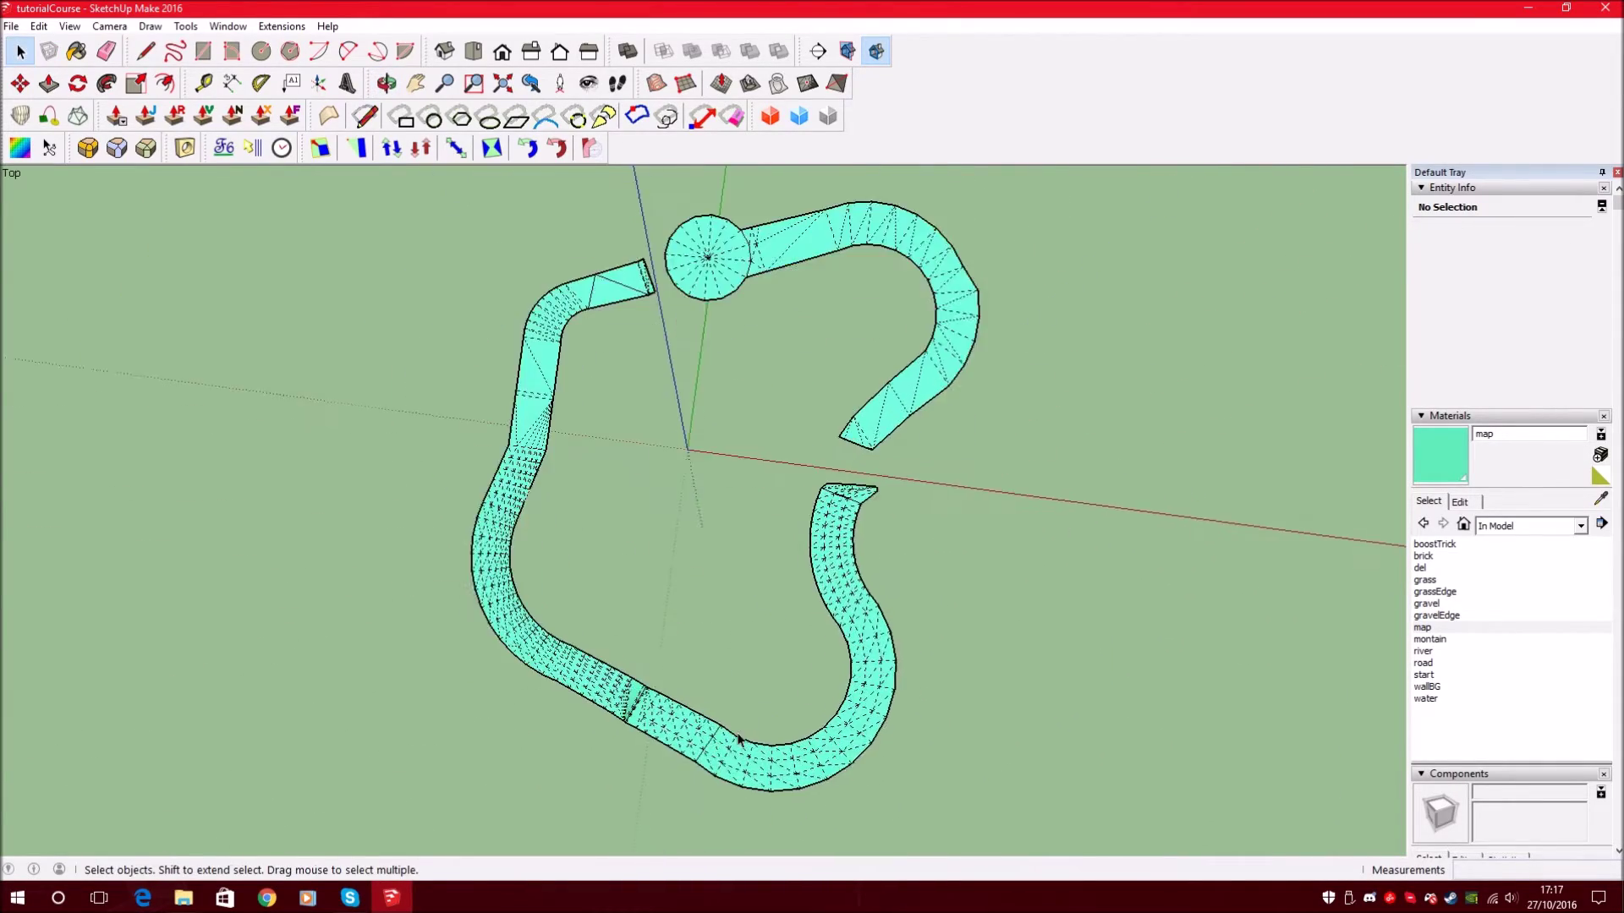
pyautogui.moveTo(743, 736); pyautogui.dragTo(812, 634, button='middle')
pyautogui.scroll(3, 719, 757)
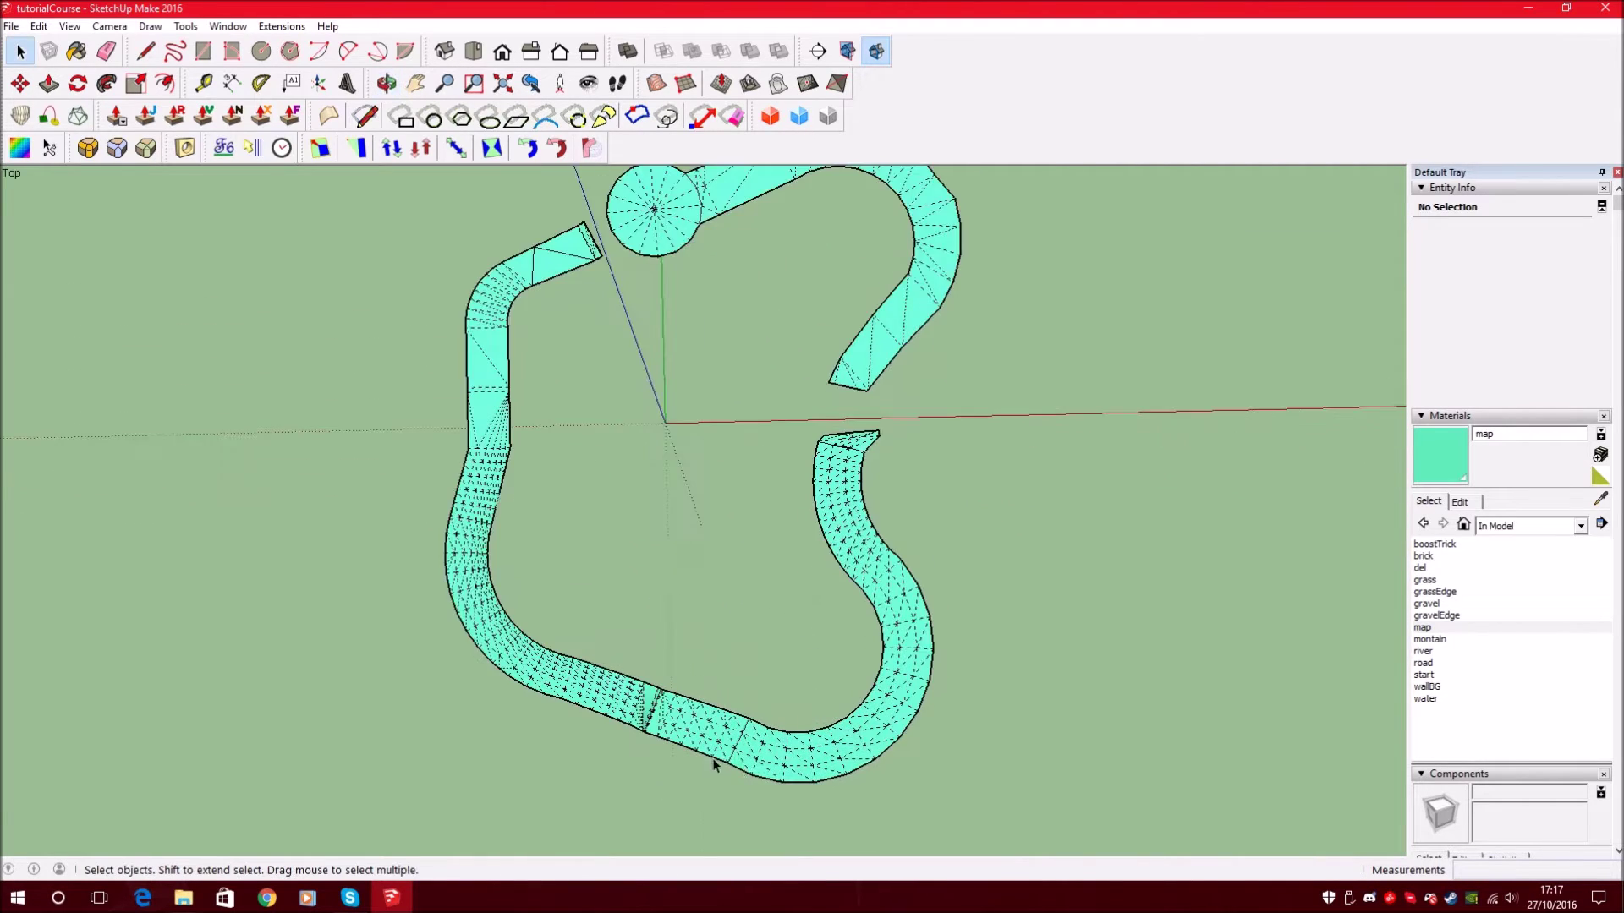
pyautogui.scroll(-3, 750, 743)
pyautogui.scroll(3, 768, 756)
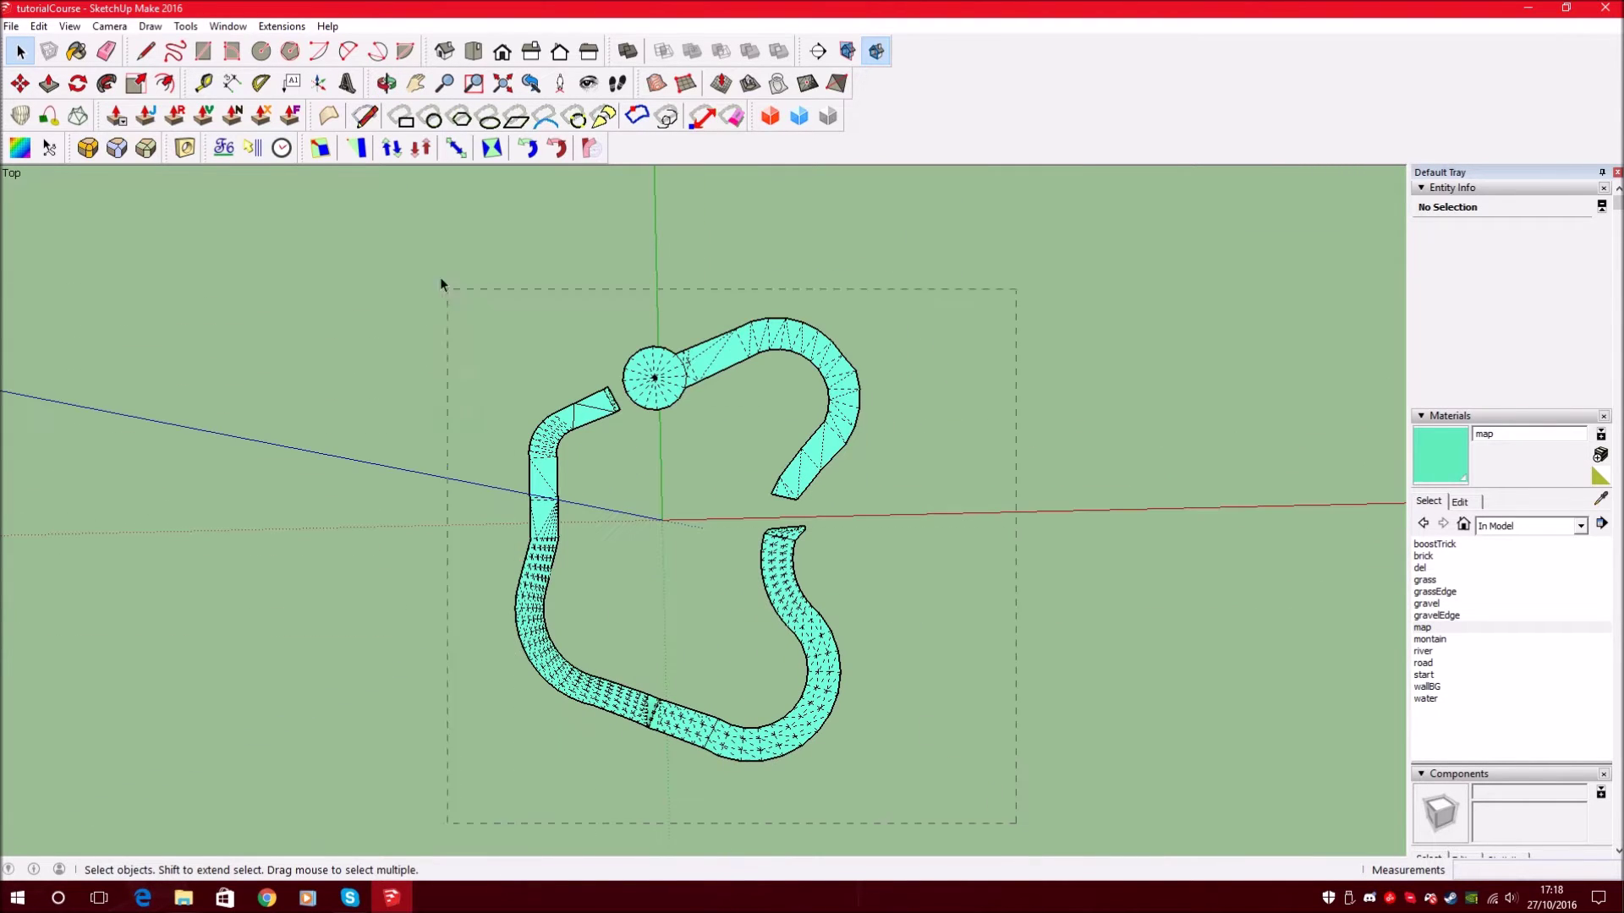
# - Select the whole track group and tilt the view
pyautogui.moveTo(441, 285); pyautogui.dragTo(444, 288)
pyautogui.scroll(2, 545, 571)
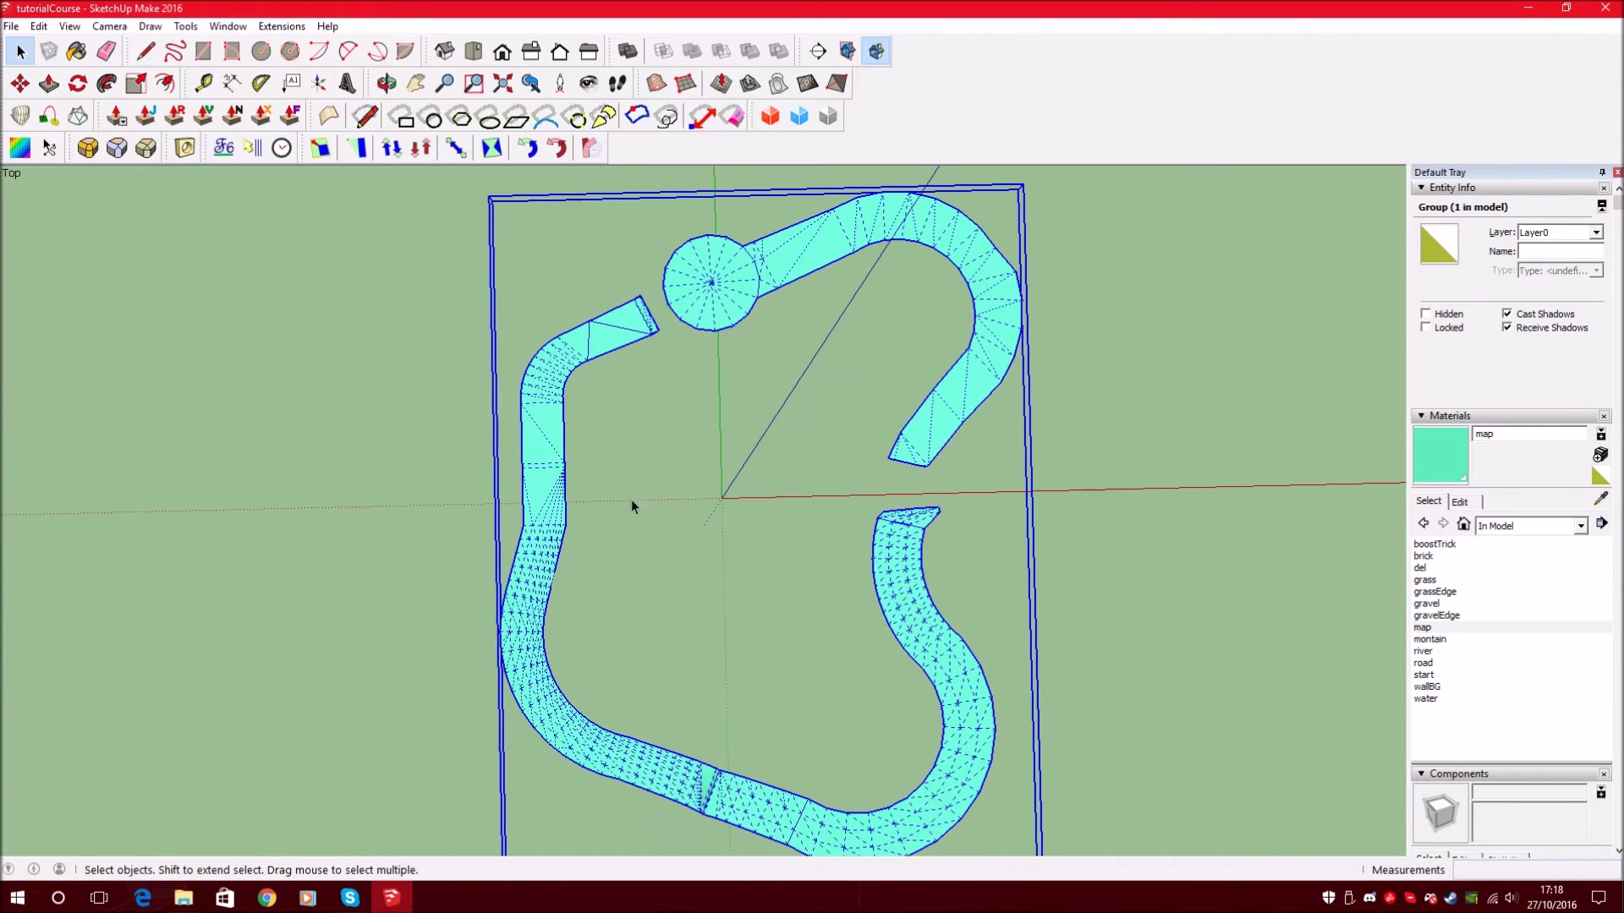
pyautogui.moveTo(631, 508); pyautogui.dragTo(631, 359, button='middle')
# - Explode the track group into 1526 loose entities, then clear the selection
pyautogui.rightClick(631, 360)
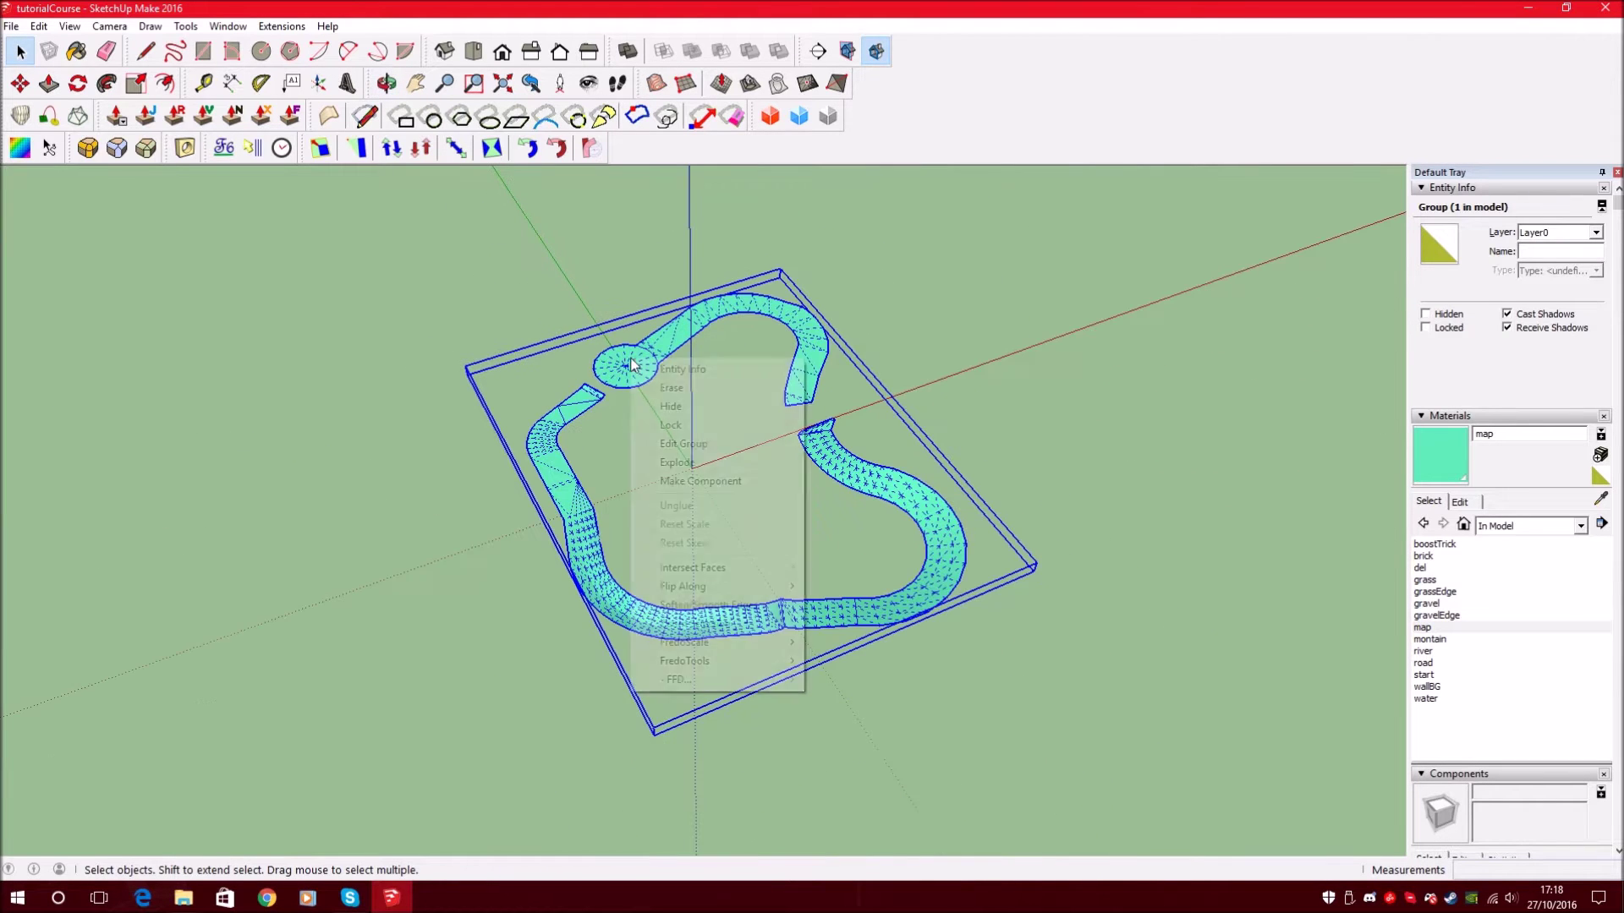
pyautogui.click(709, 467)
pyautogui.moveTo(1087, 700); pyautogui.dragTo(338, 201)
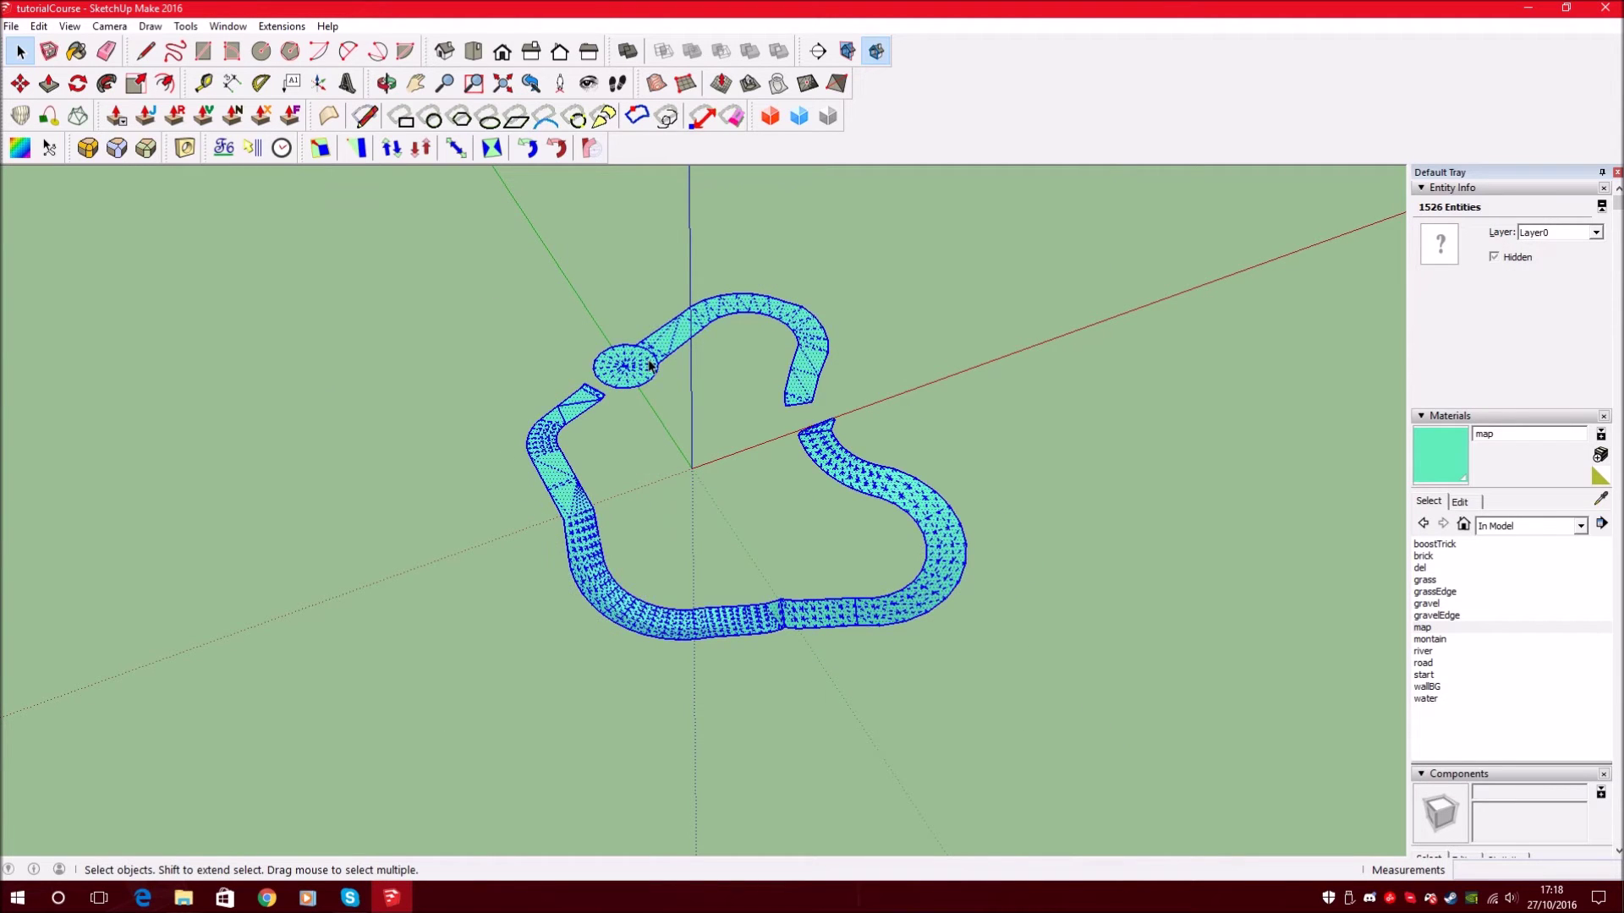
pyautogui.rightClick(649, 360)
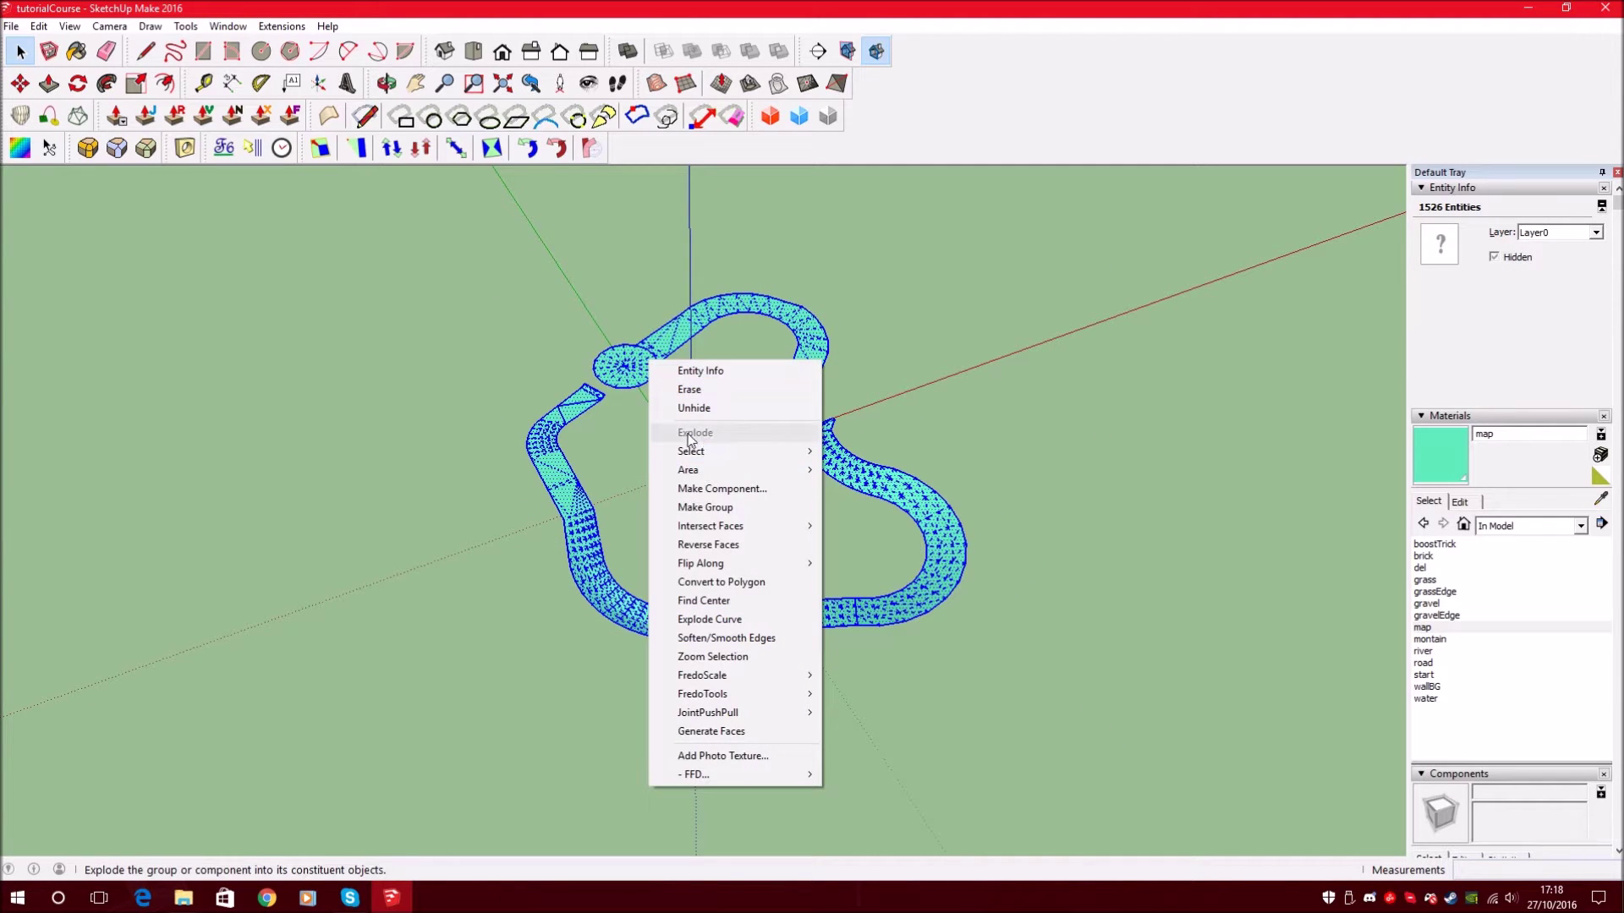
pyautogui.click(1228, 397)
pyautogui.click(992, 533)
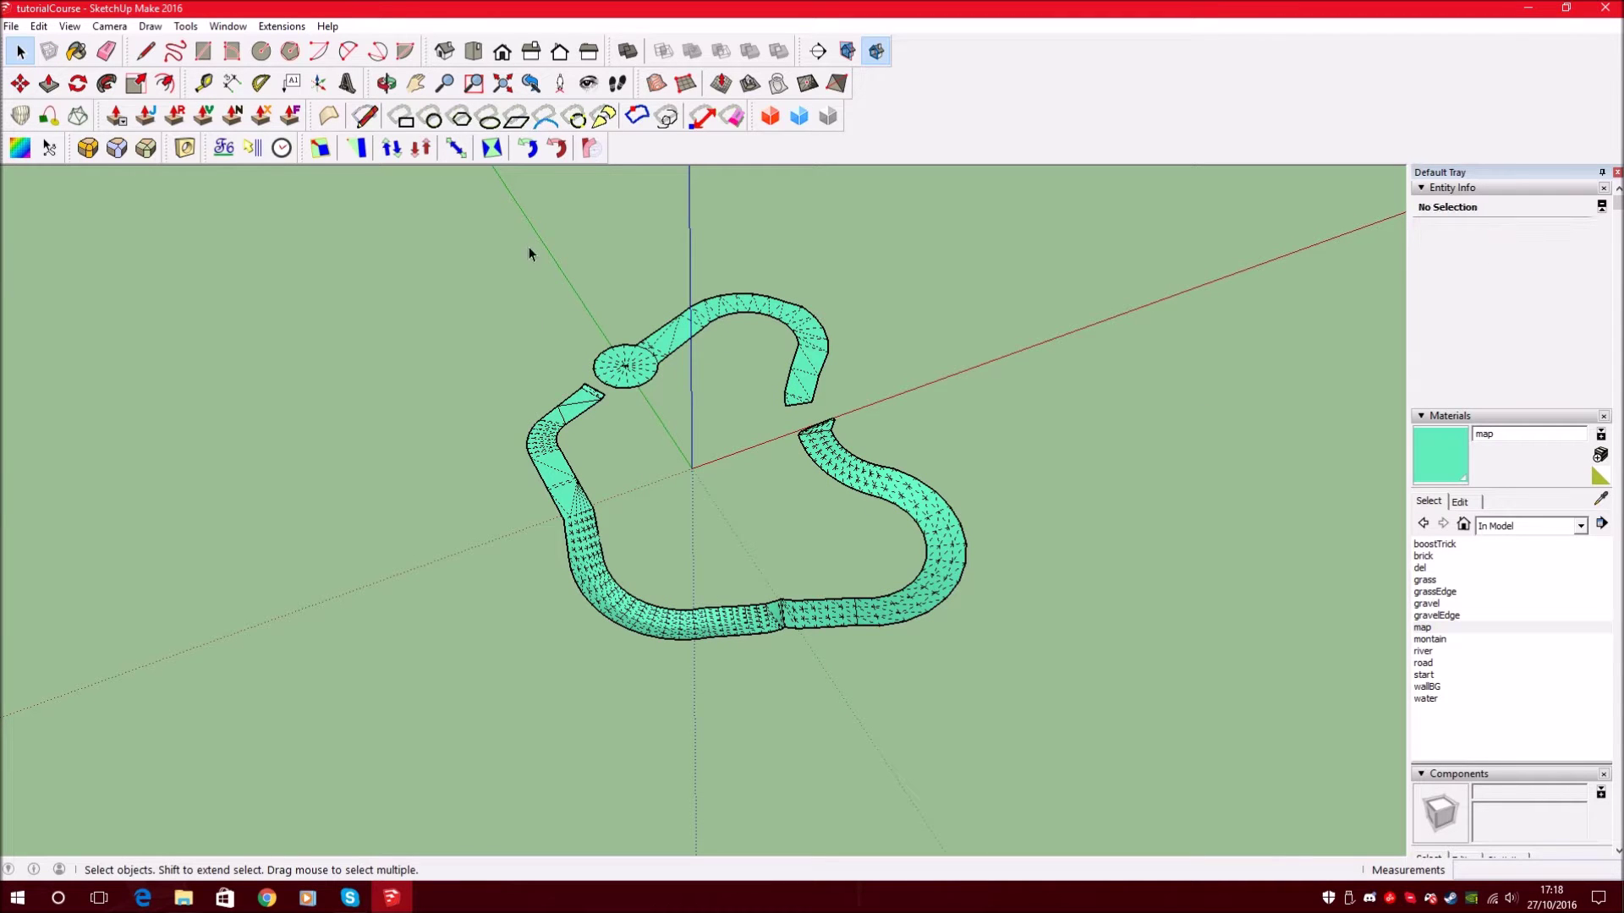
pyautogui.scroll(4, 720, 518)
# - Save the model as a new SketchUp file named map
pyautogui.click(11, 27)
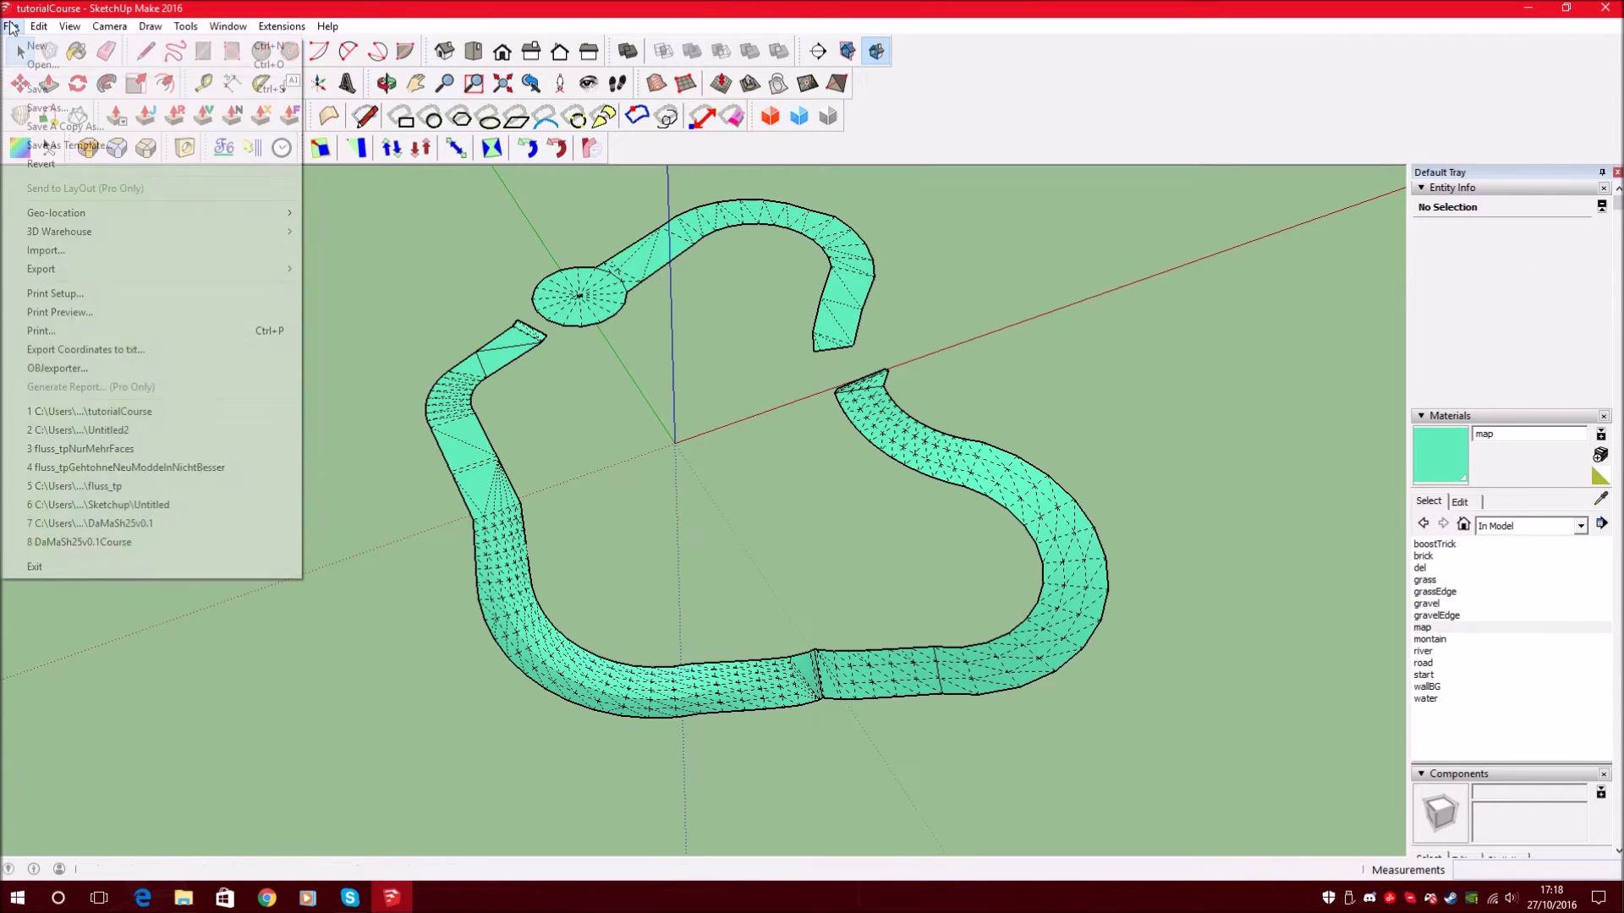
pyautogui.click(78, 109)
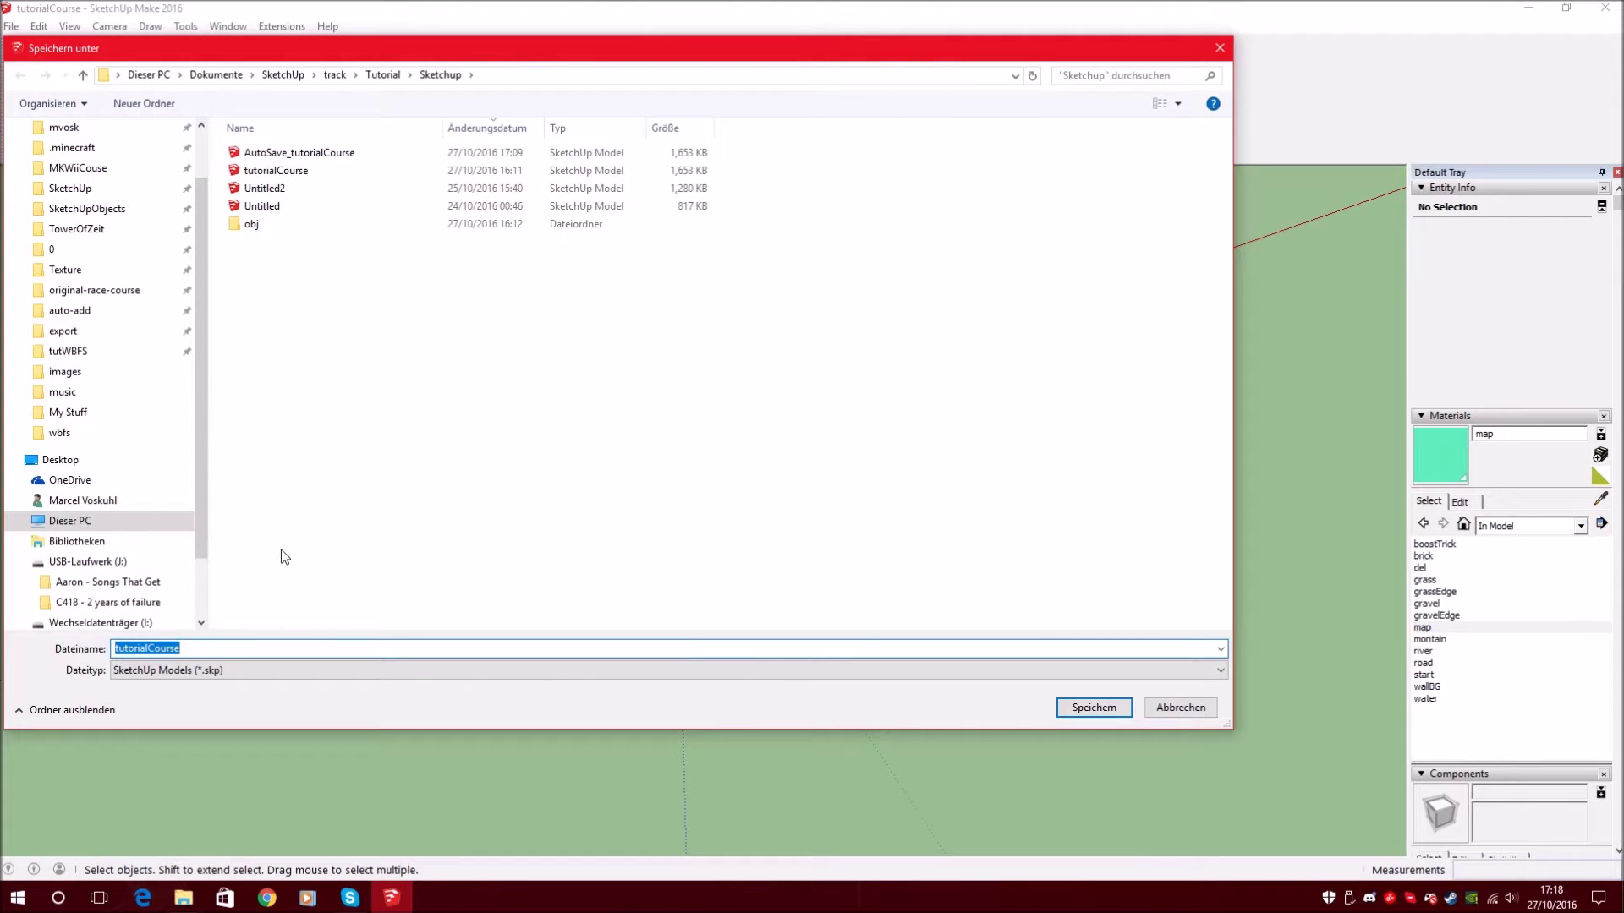
pyautogui.write('map')
pyautogui.press('Return')
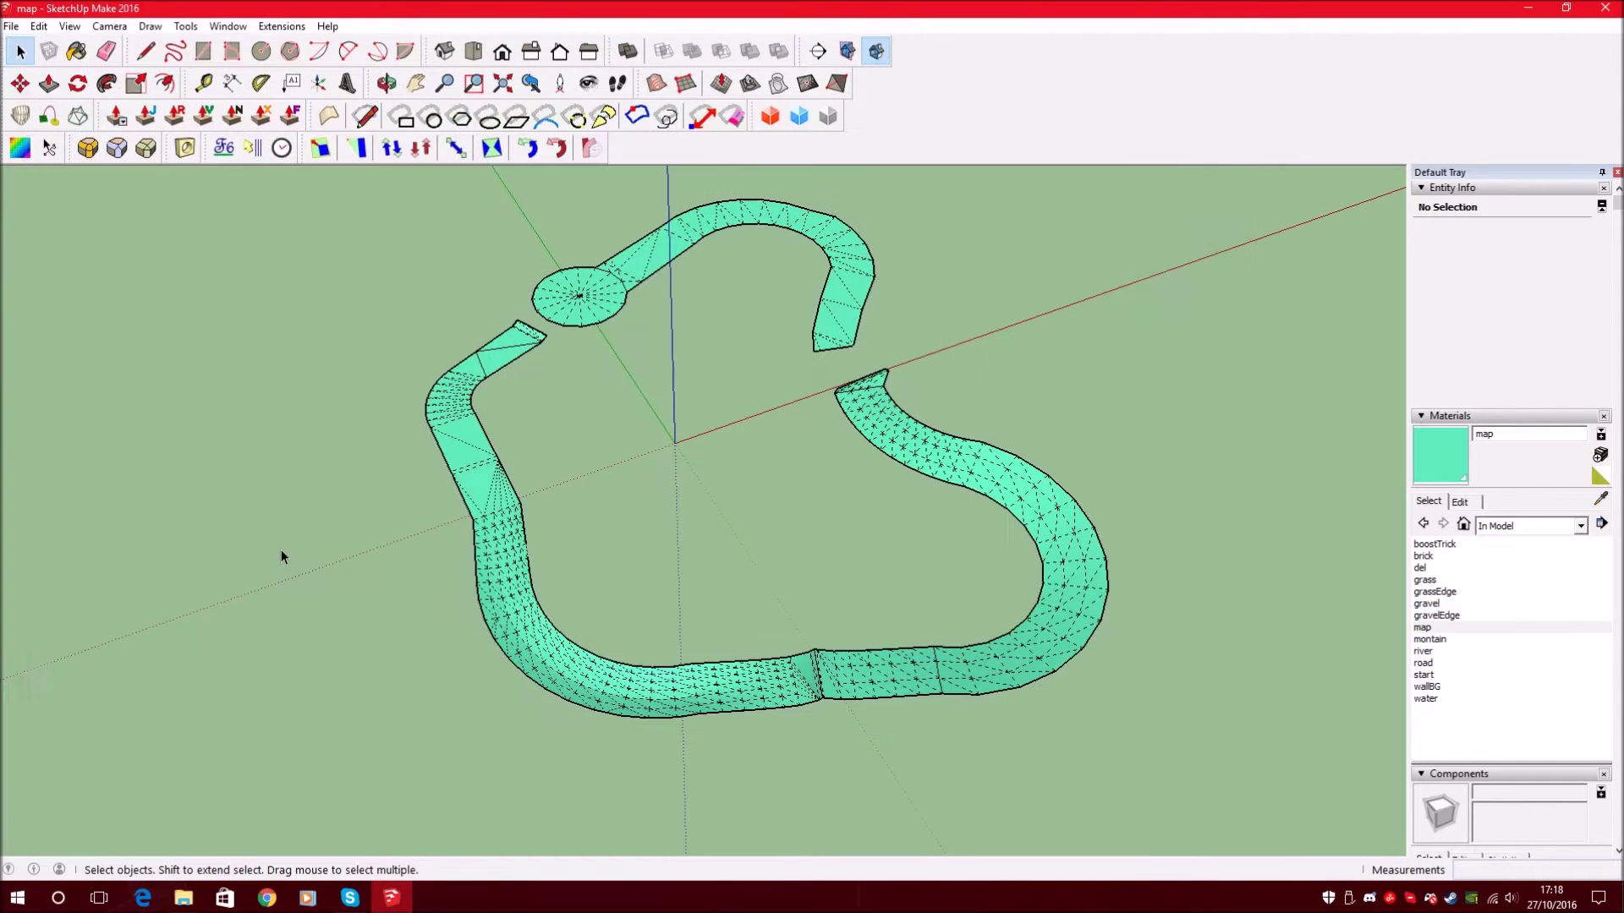
pyautogui.moveTo(617, 445)
pyautogui.mouseDown(button='middle')
pyautogui.moveTo(643, 423)
pyautogui.moveTo(621, 440)
pyautogui.mouseUp(button='middle')
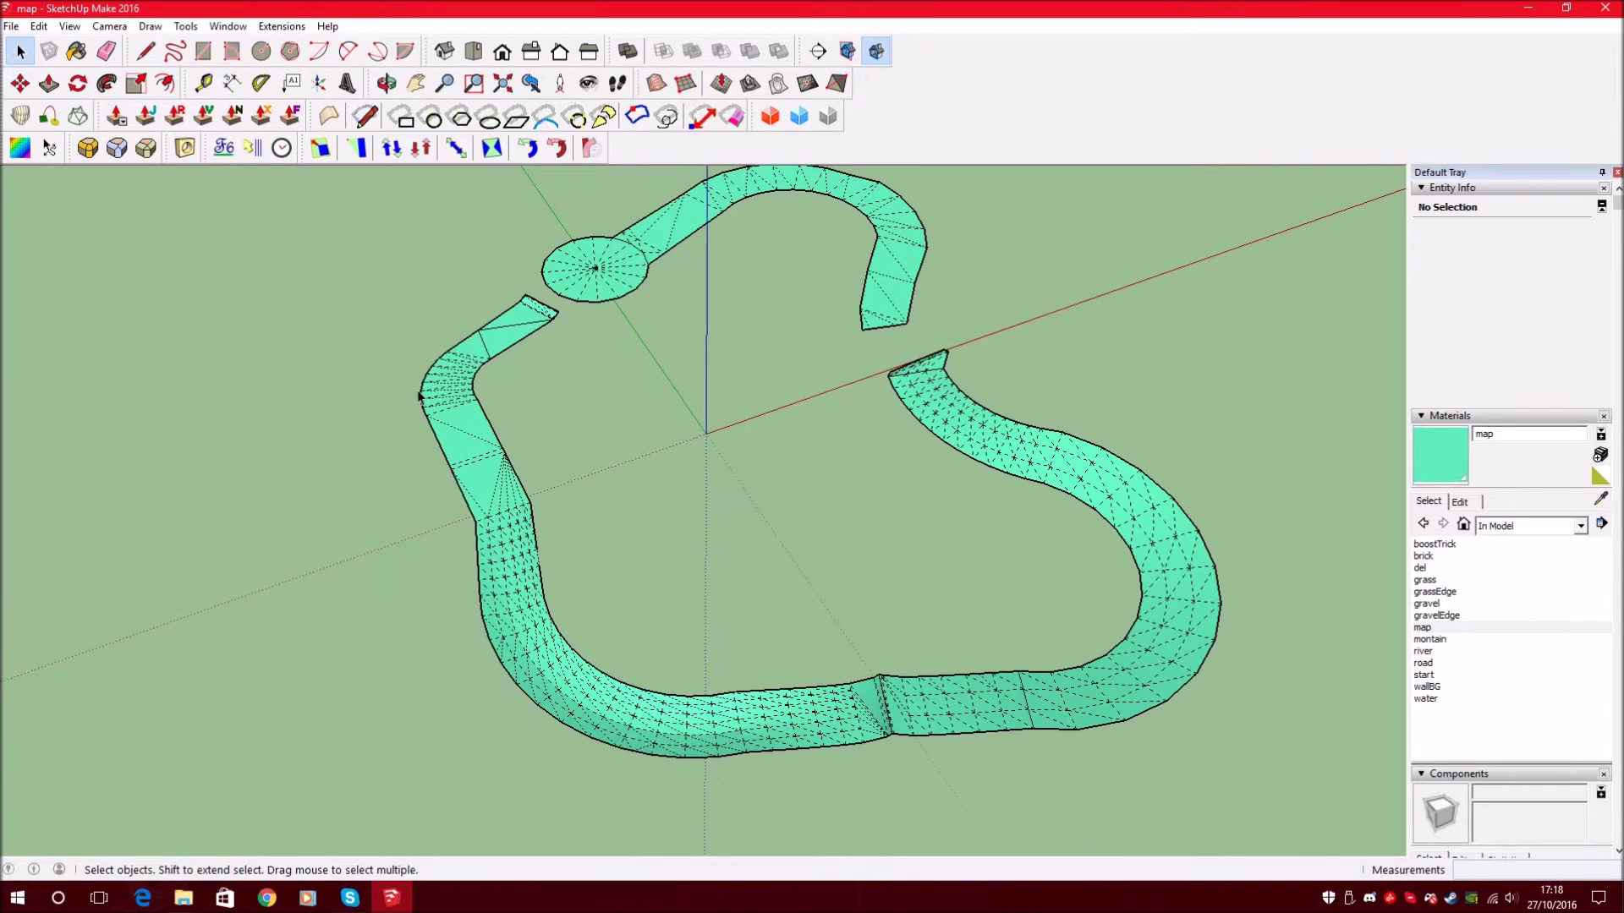
# - Export the track as an OBJ into a new 'map' folder, converting textures to PNG
pyautogui.click(11, 26)
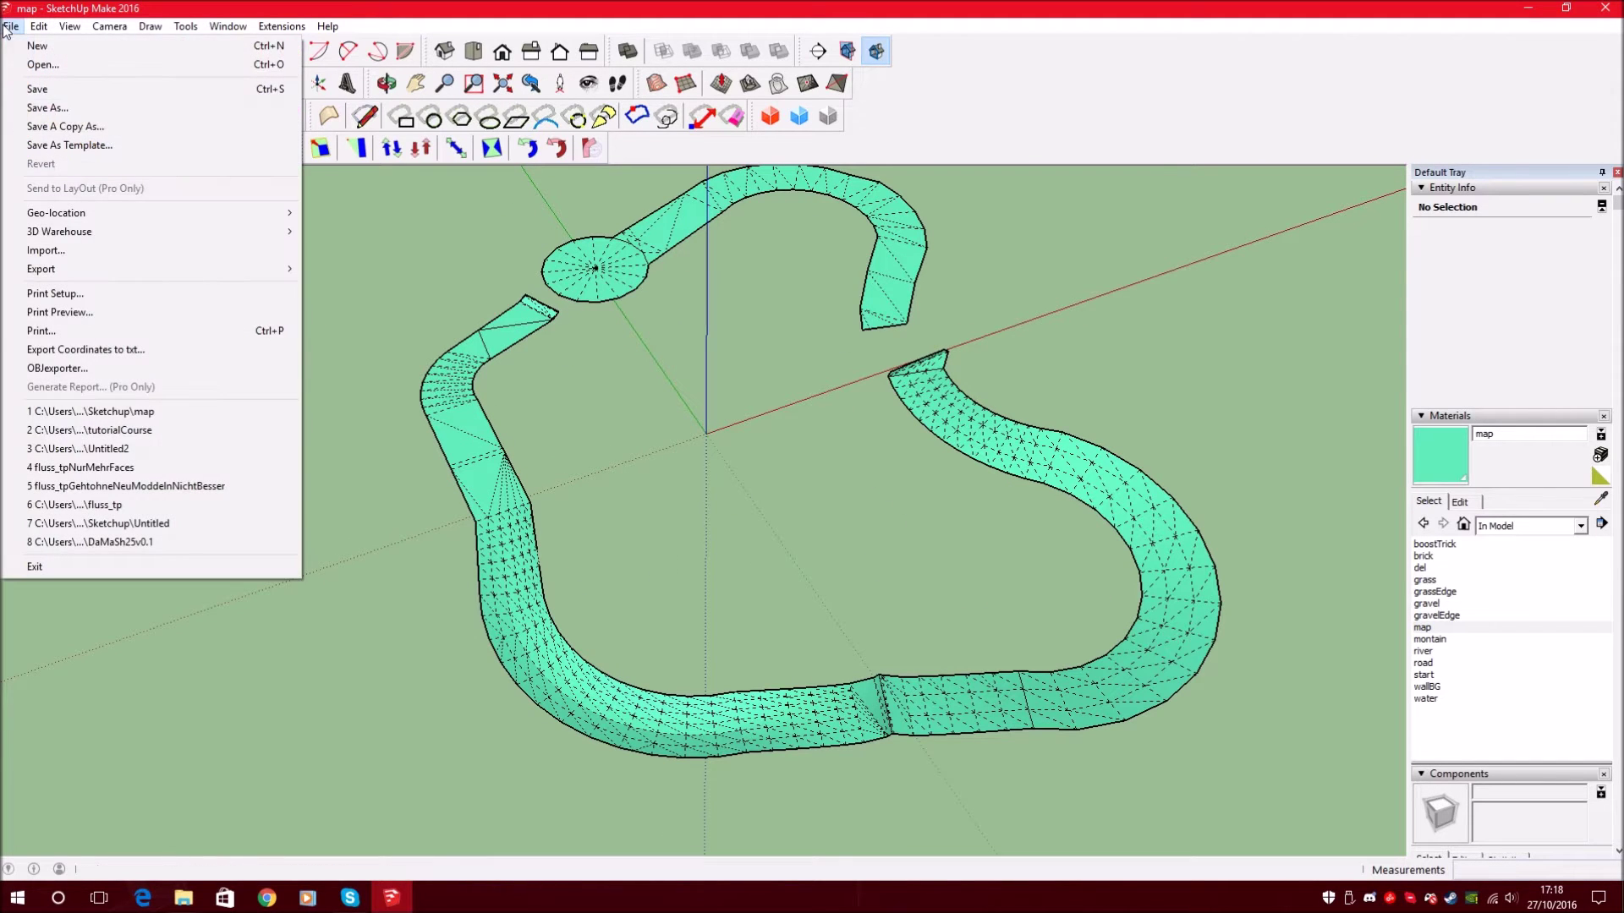
pyautogui.click(137, 366)
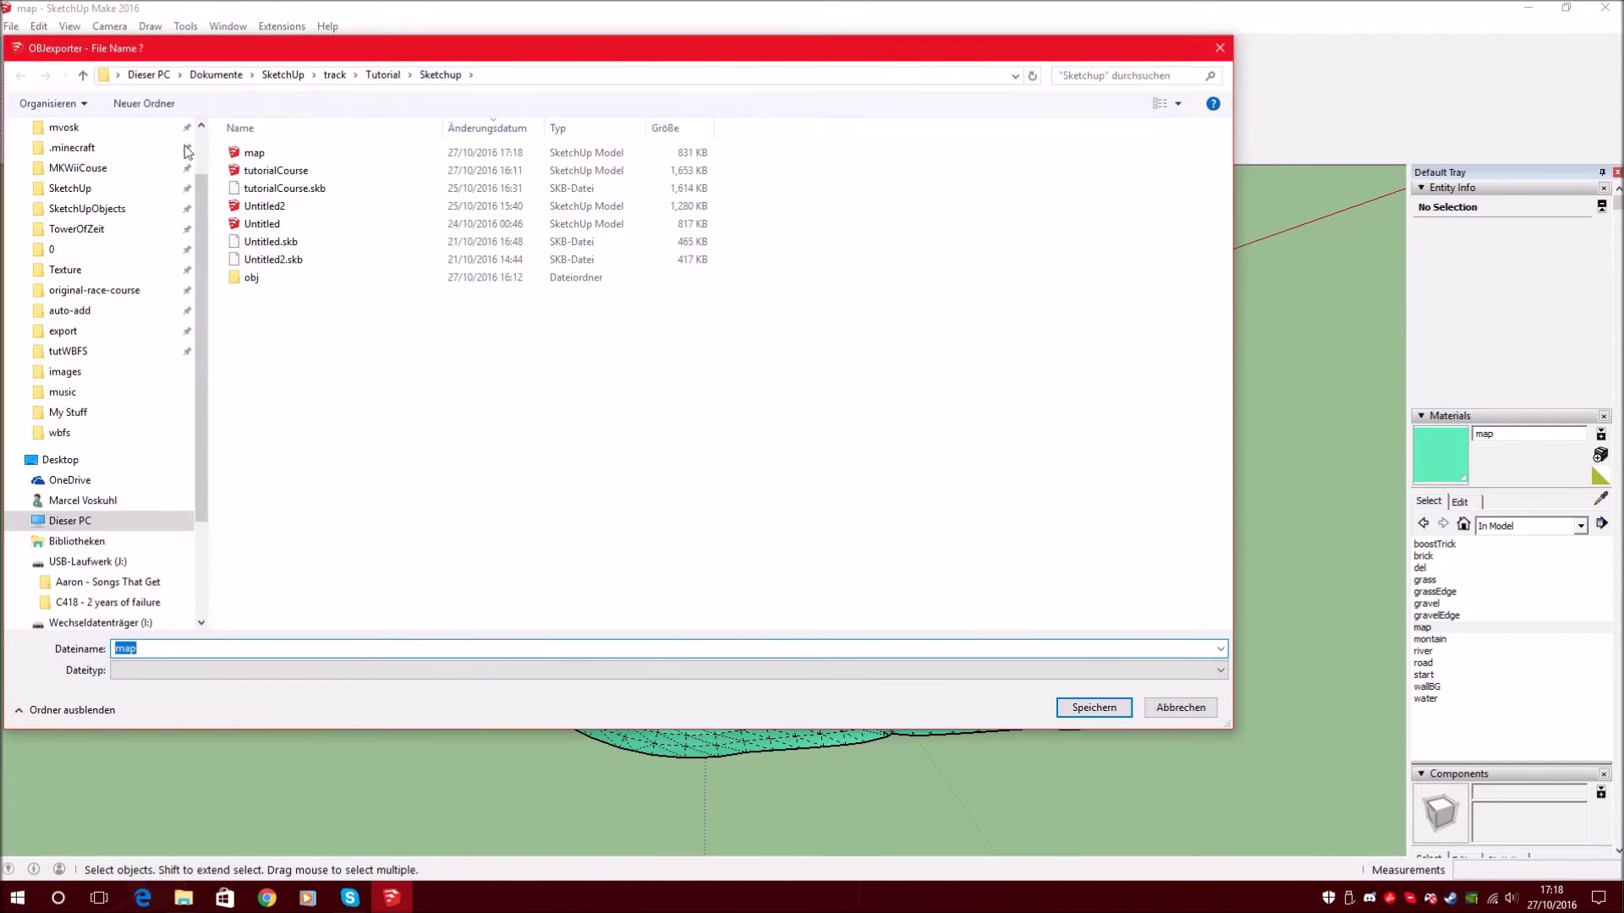
pyautogui.click(143, 103)
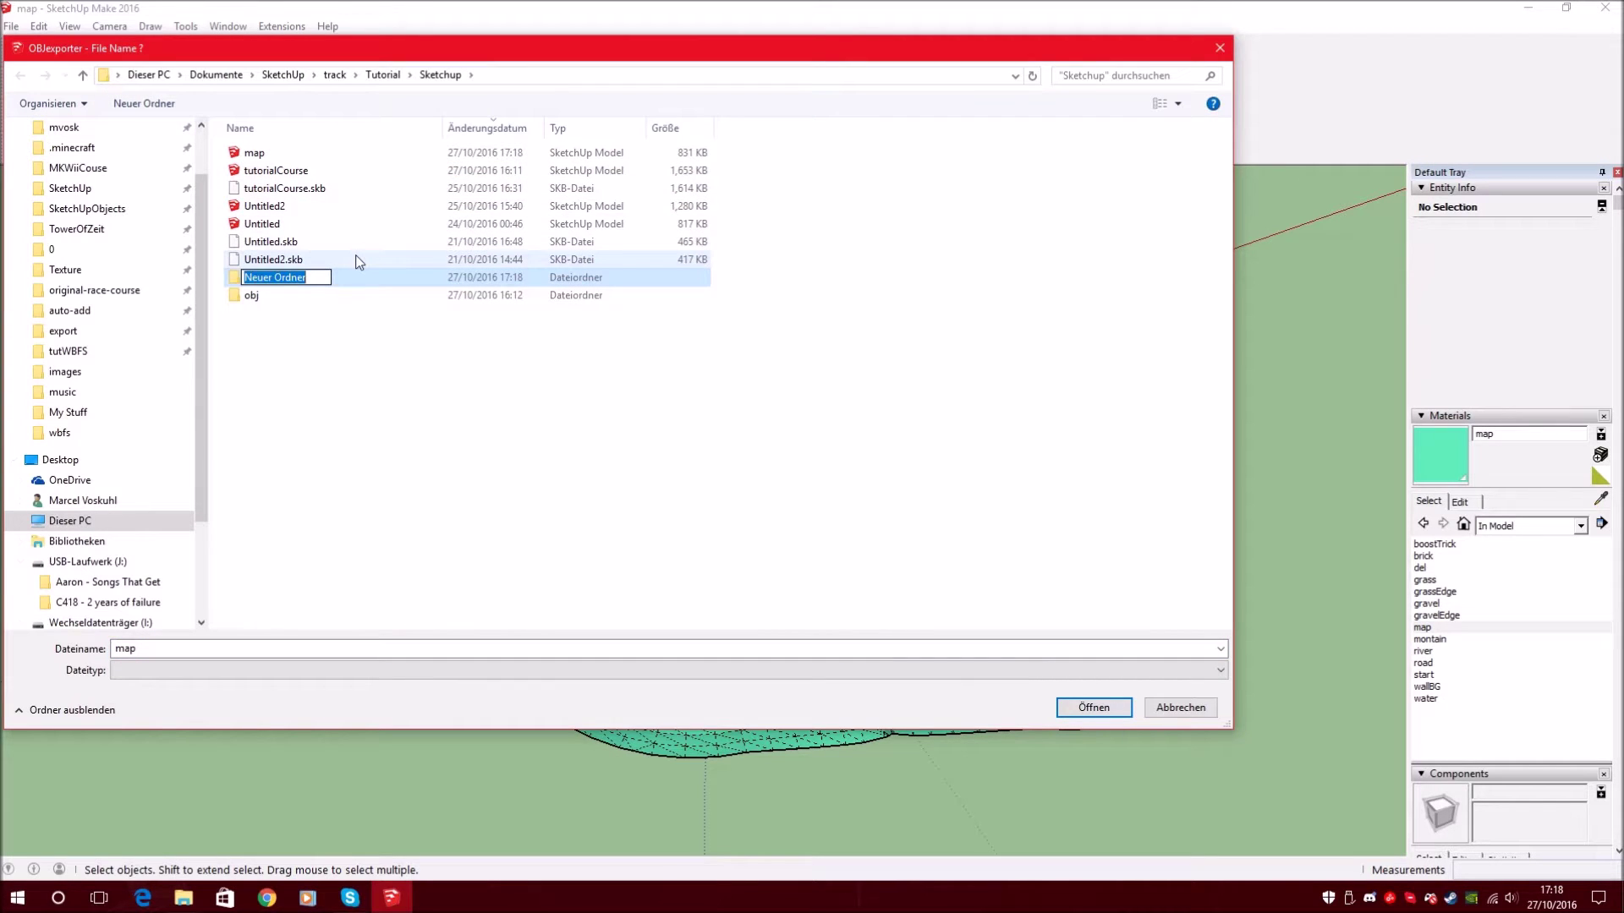
pyautogui.write('m')
pyautogui.press('Return')
pyautogui.press('Return')
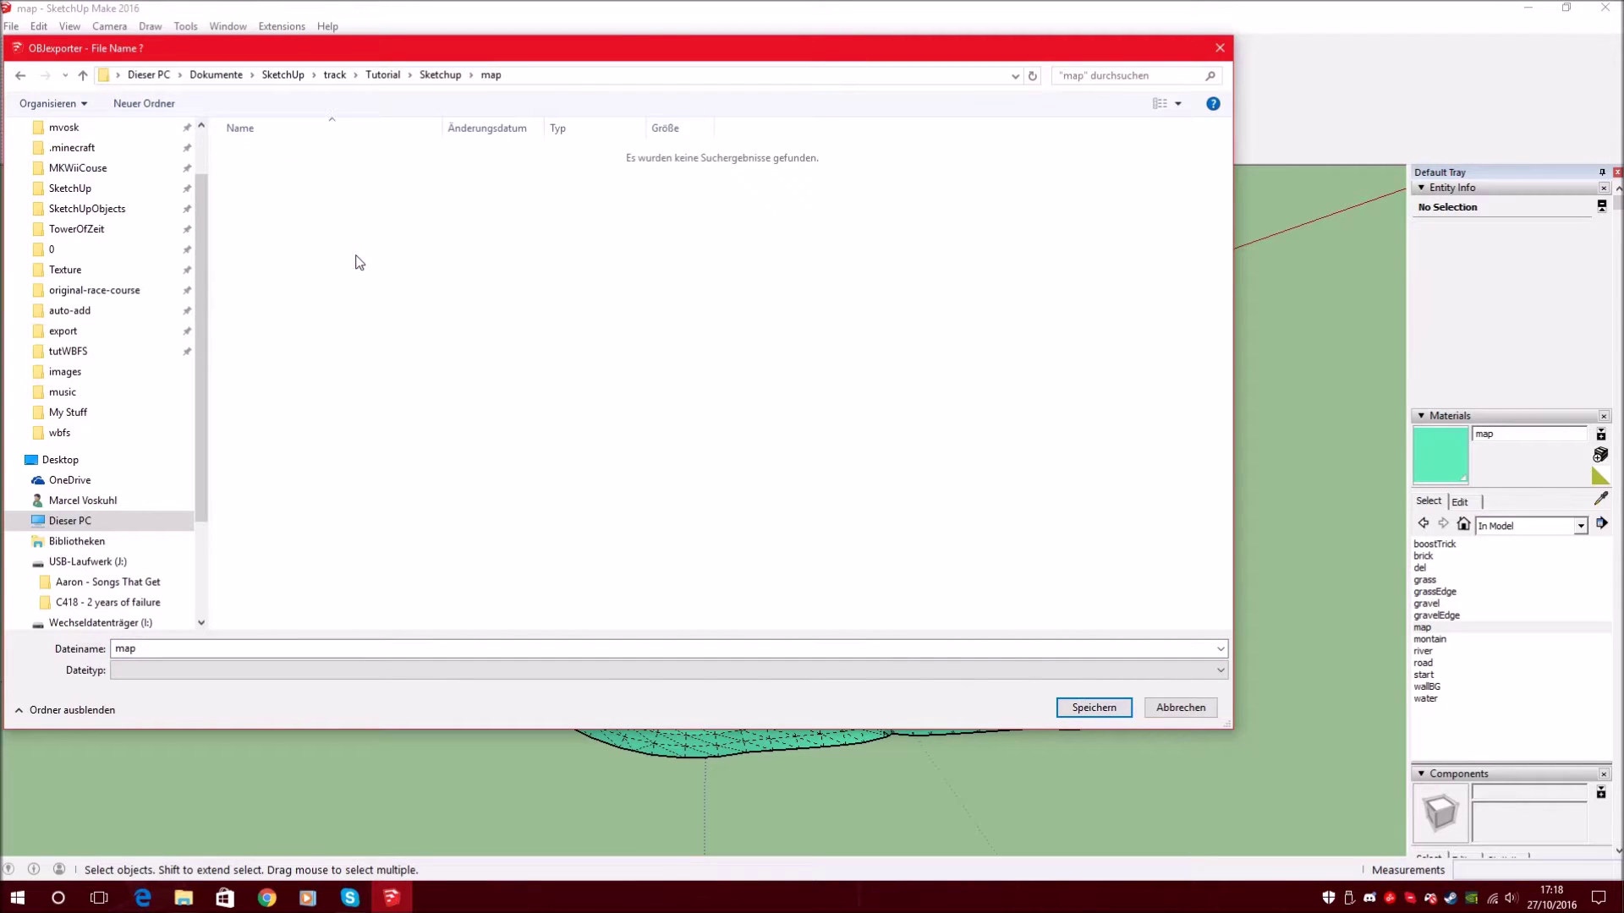
pyautogui.click(1093, 709)
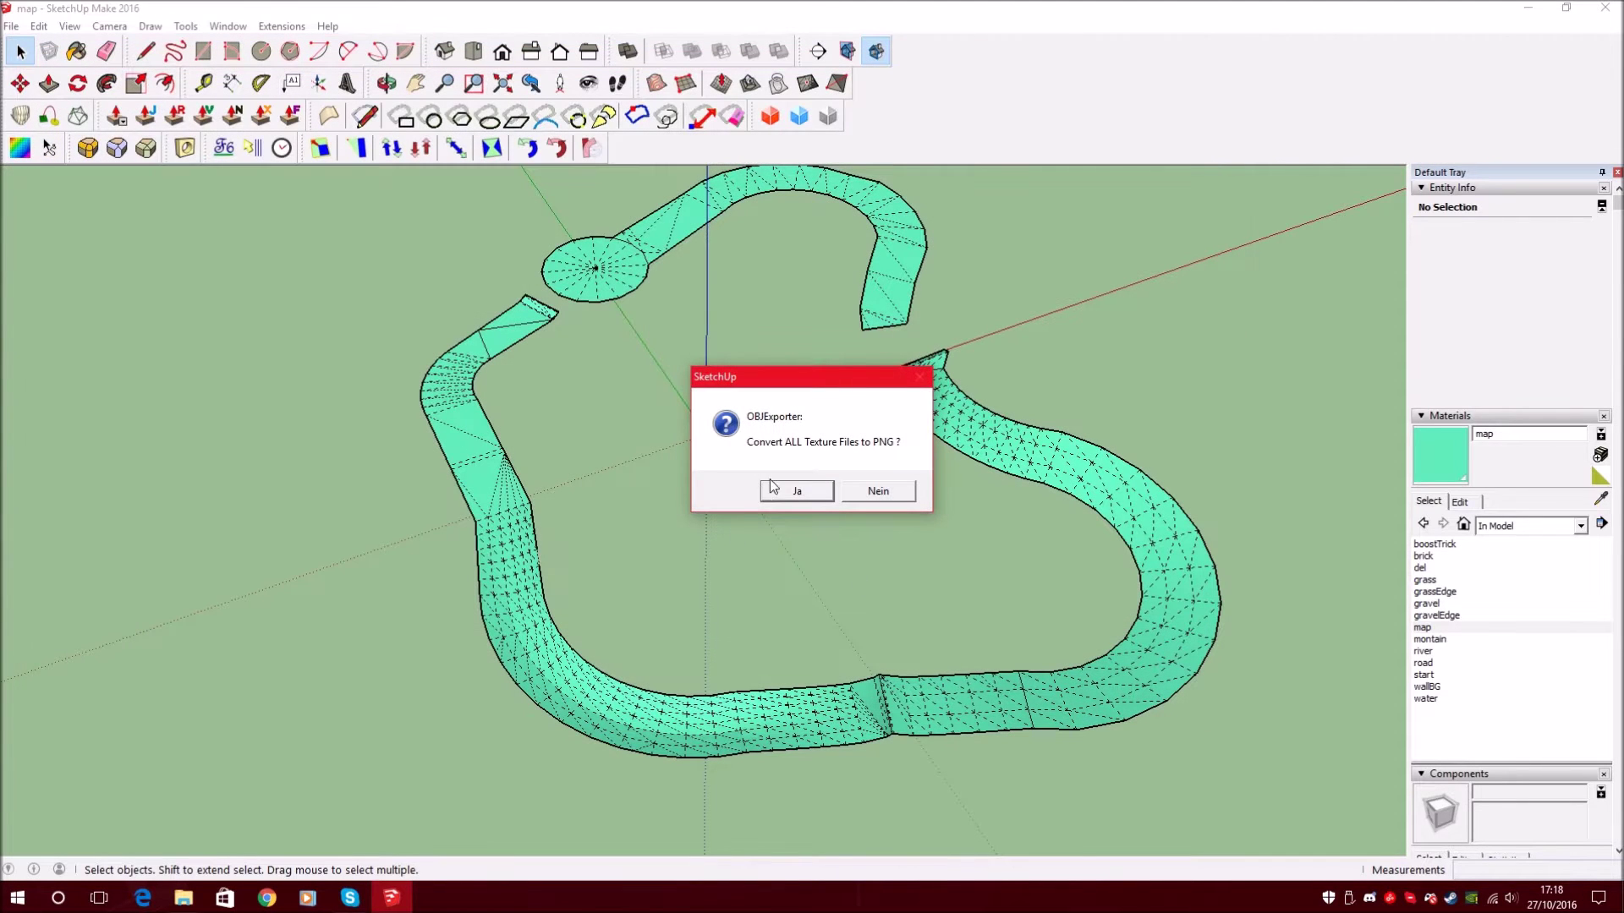
pyautogui.click(795, 492)
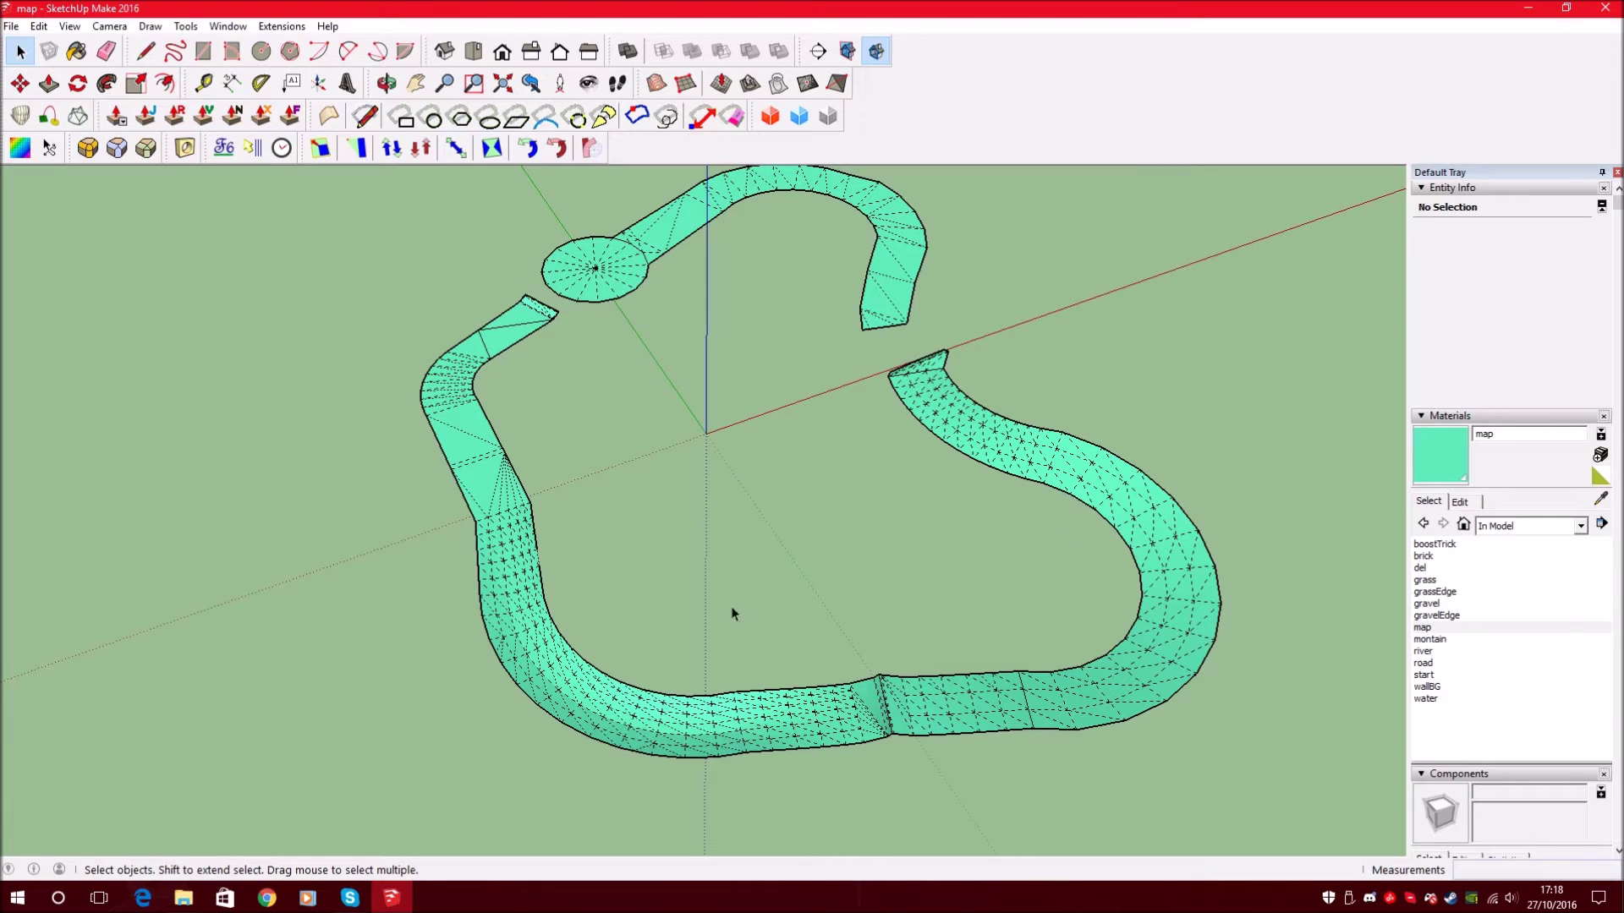
pyautogui.scroll(-2, 762, 702)
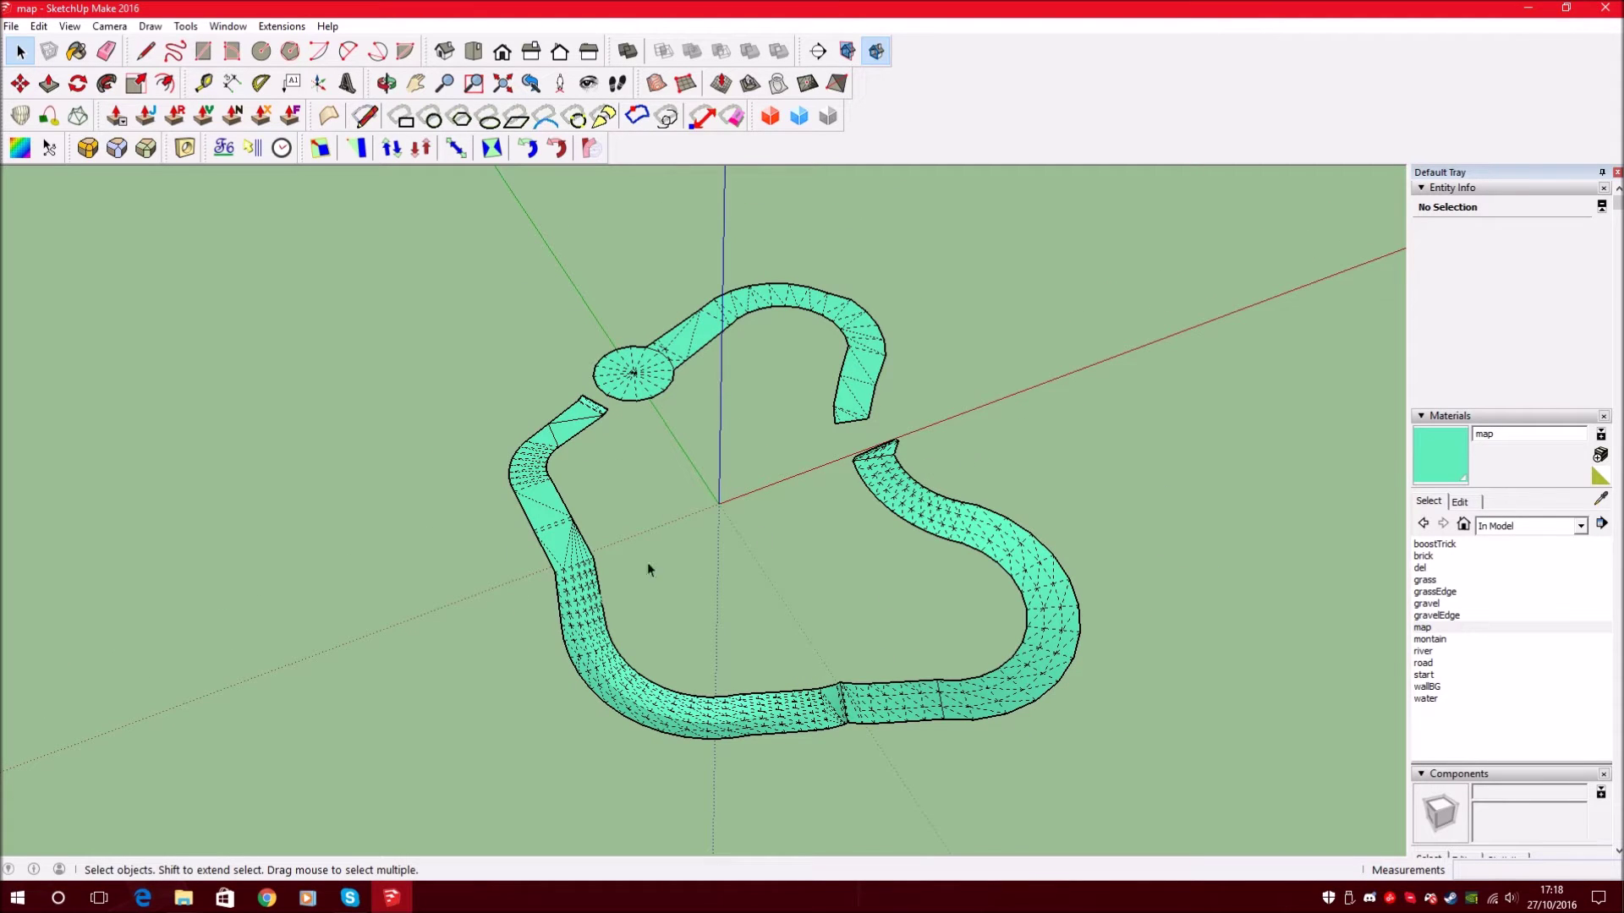
# - Close SketchUp and minimize the Desktop folder window
pyautogui.click(1605, 9)
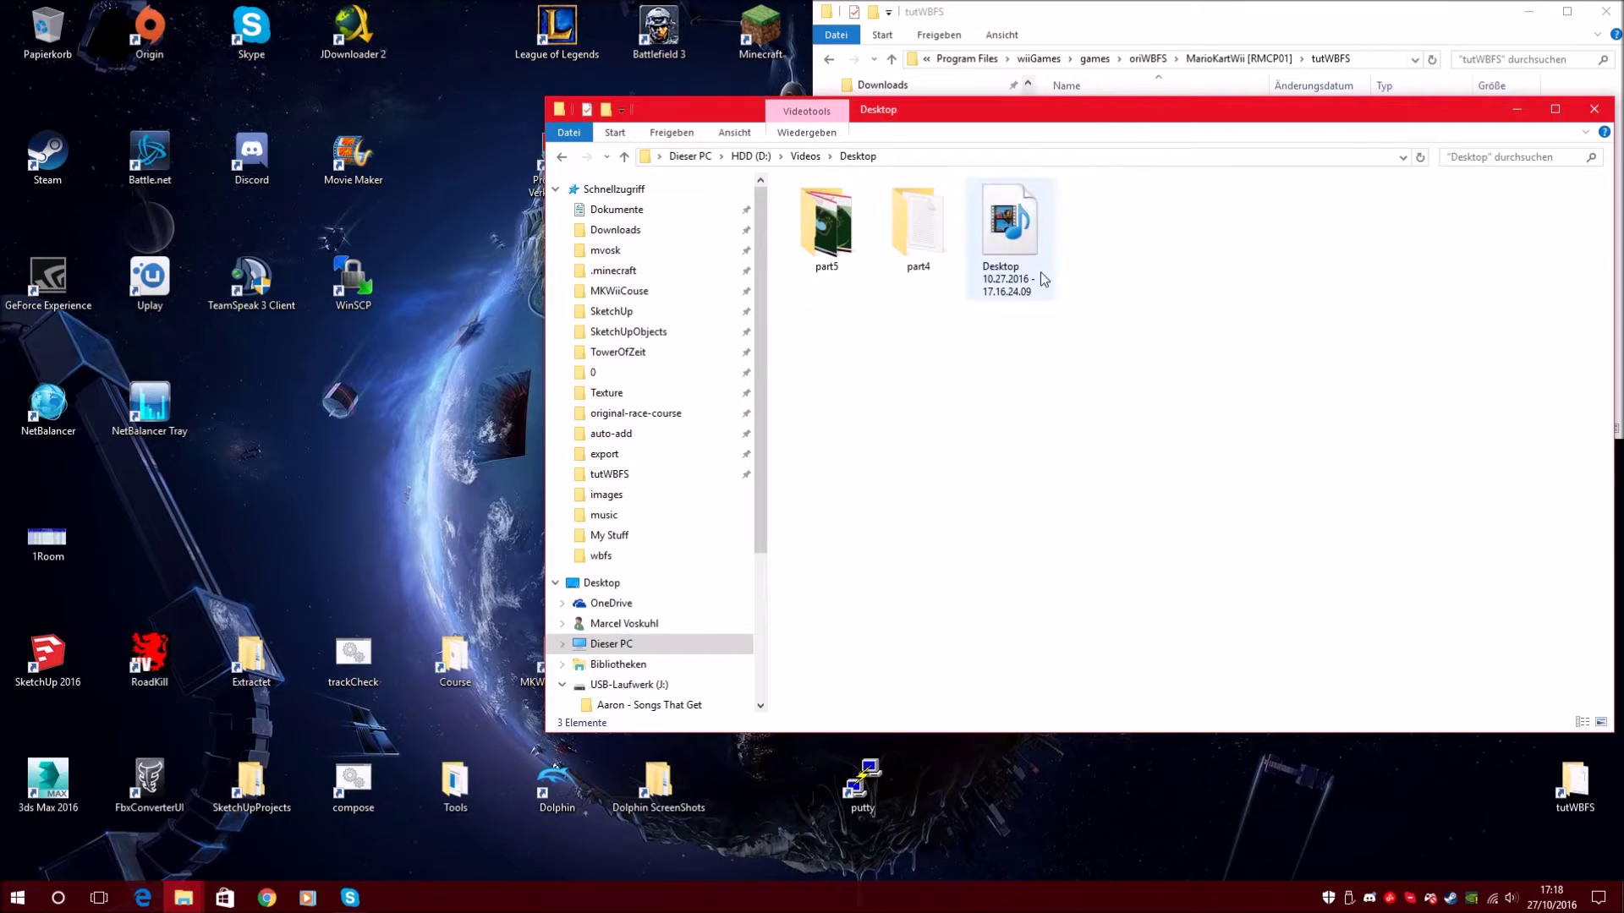
pyautogui.press('super')
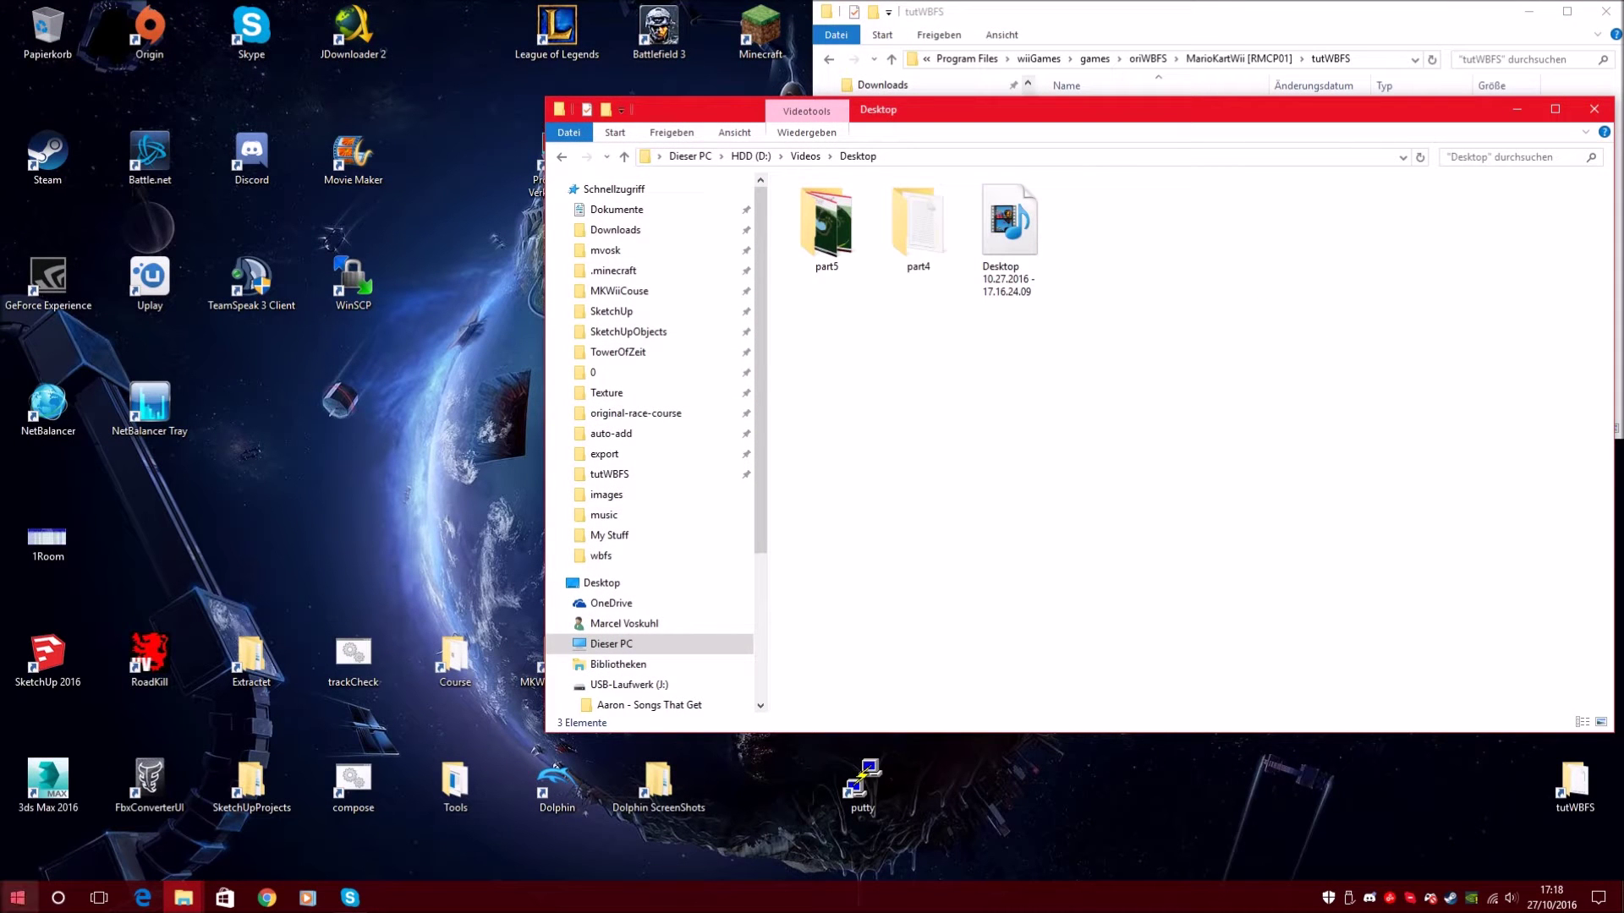
pyautogui.click(1517, 112)
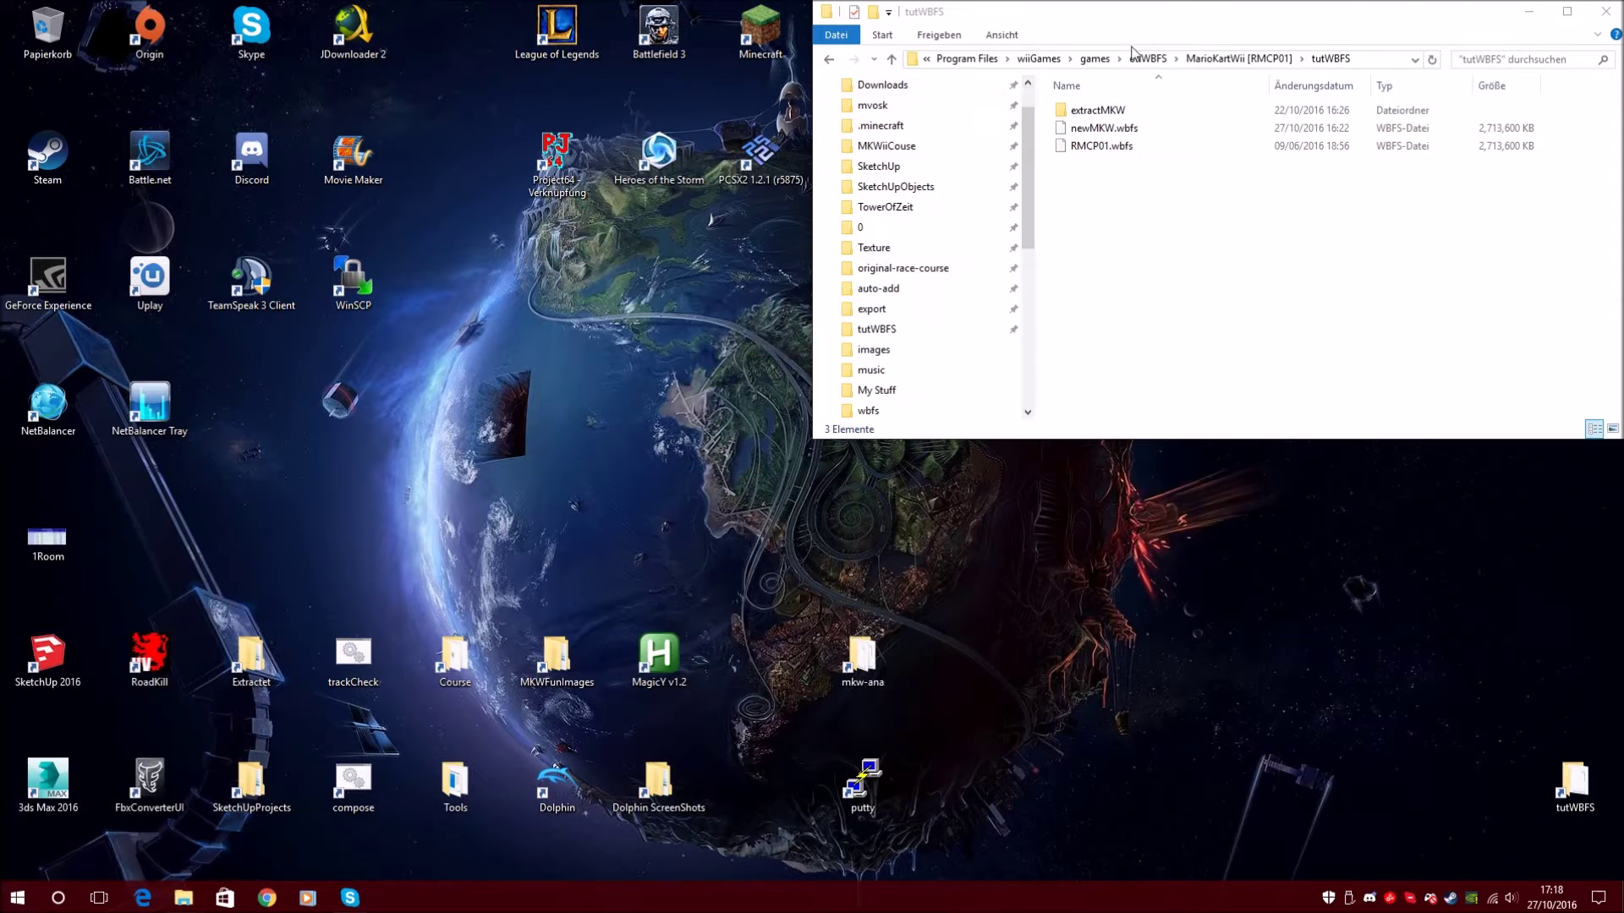
# - Search the Start menu for BRRES Editor, leaving 'b' as the search text
pyautogui.click(17, 897)
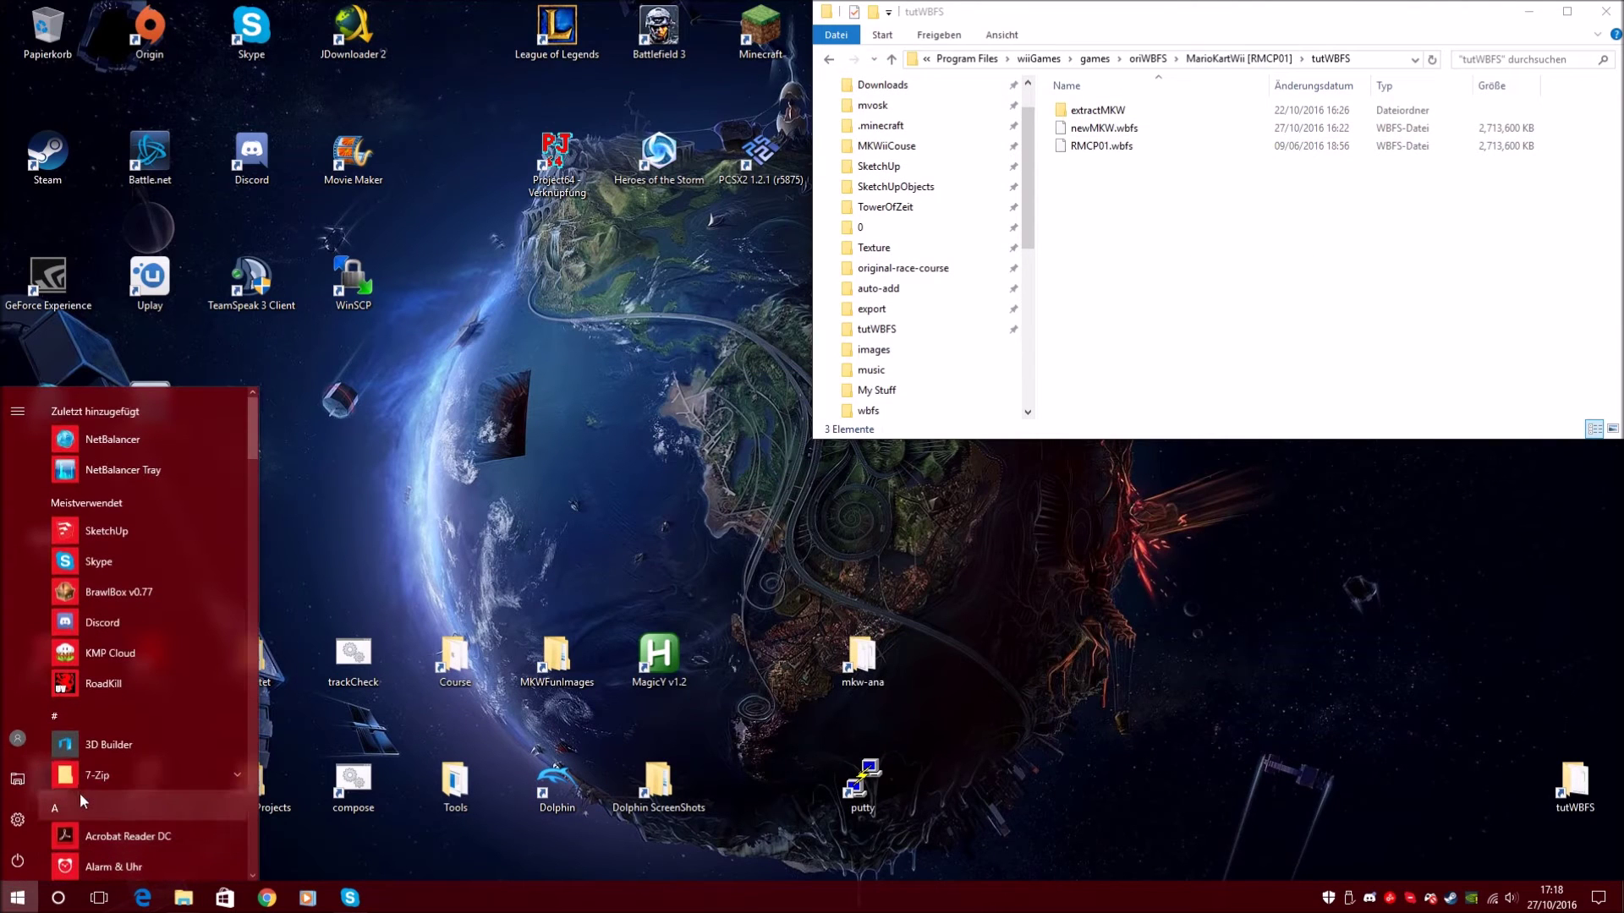
pyautogui.click(99, 807)
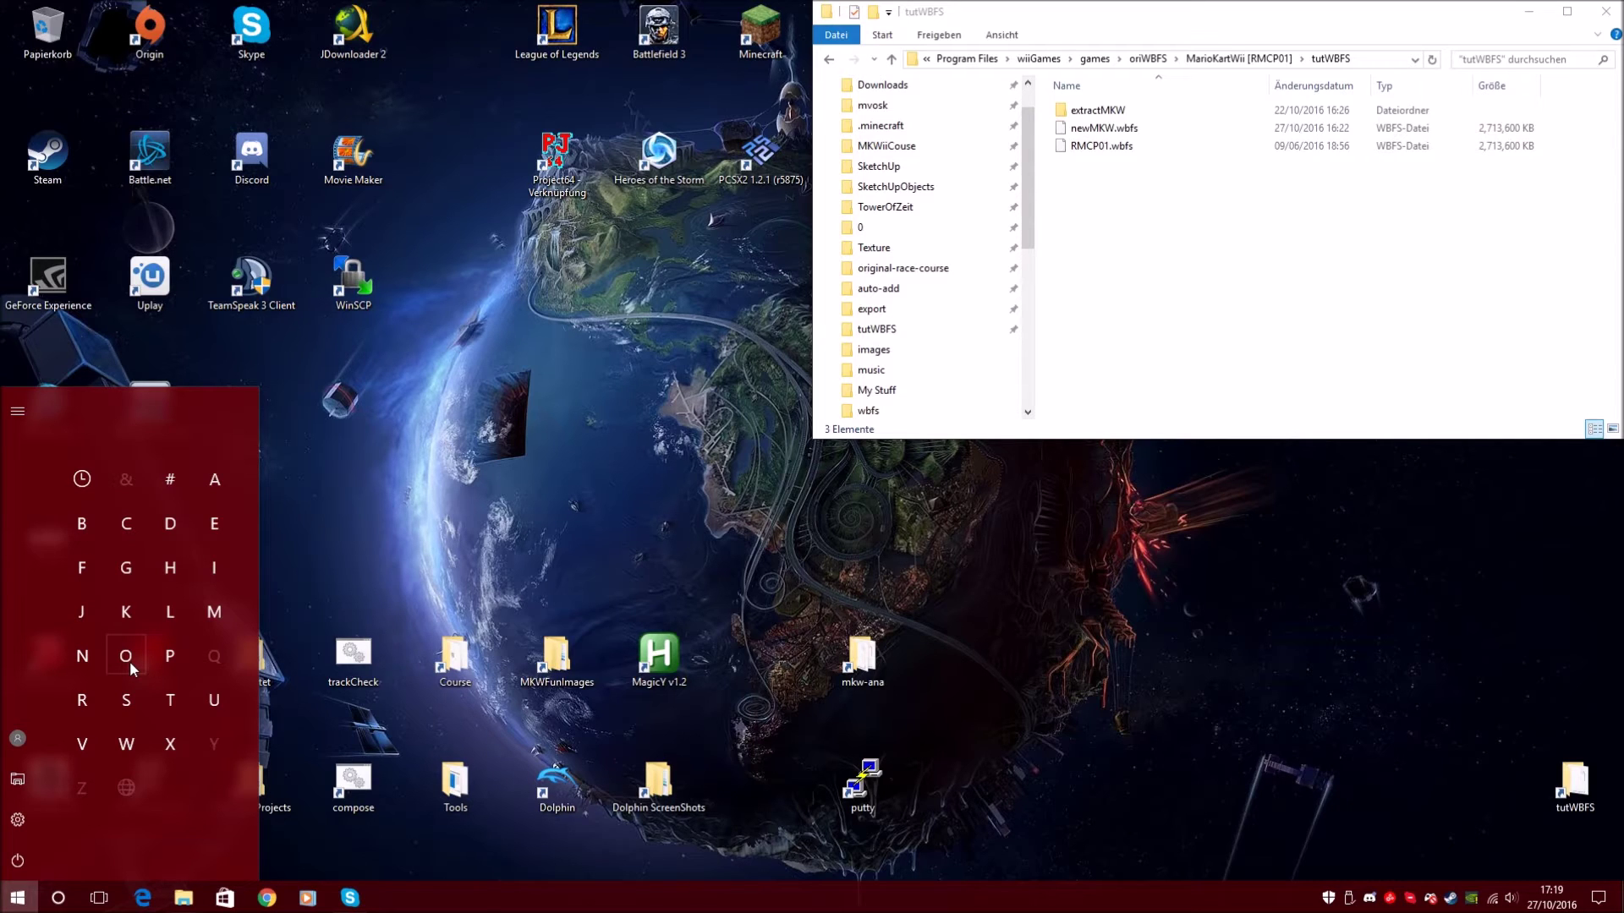
pyautogui.press('b')
pyautogui.press('r')
pyautogui.press('e')
pyautogui.press('b')
pyautogui.press('Return')
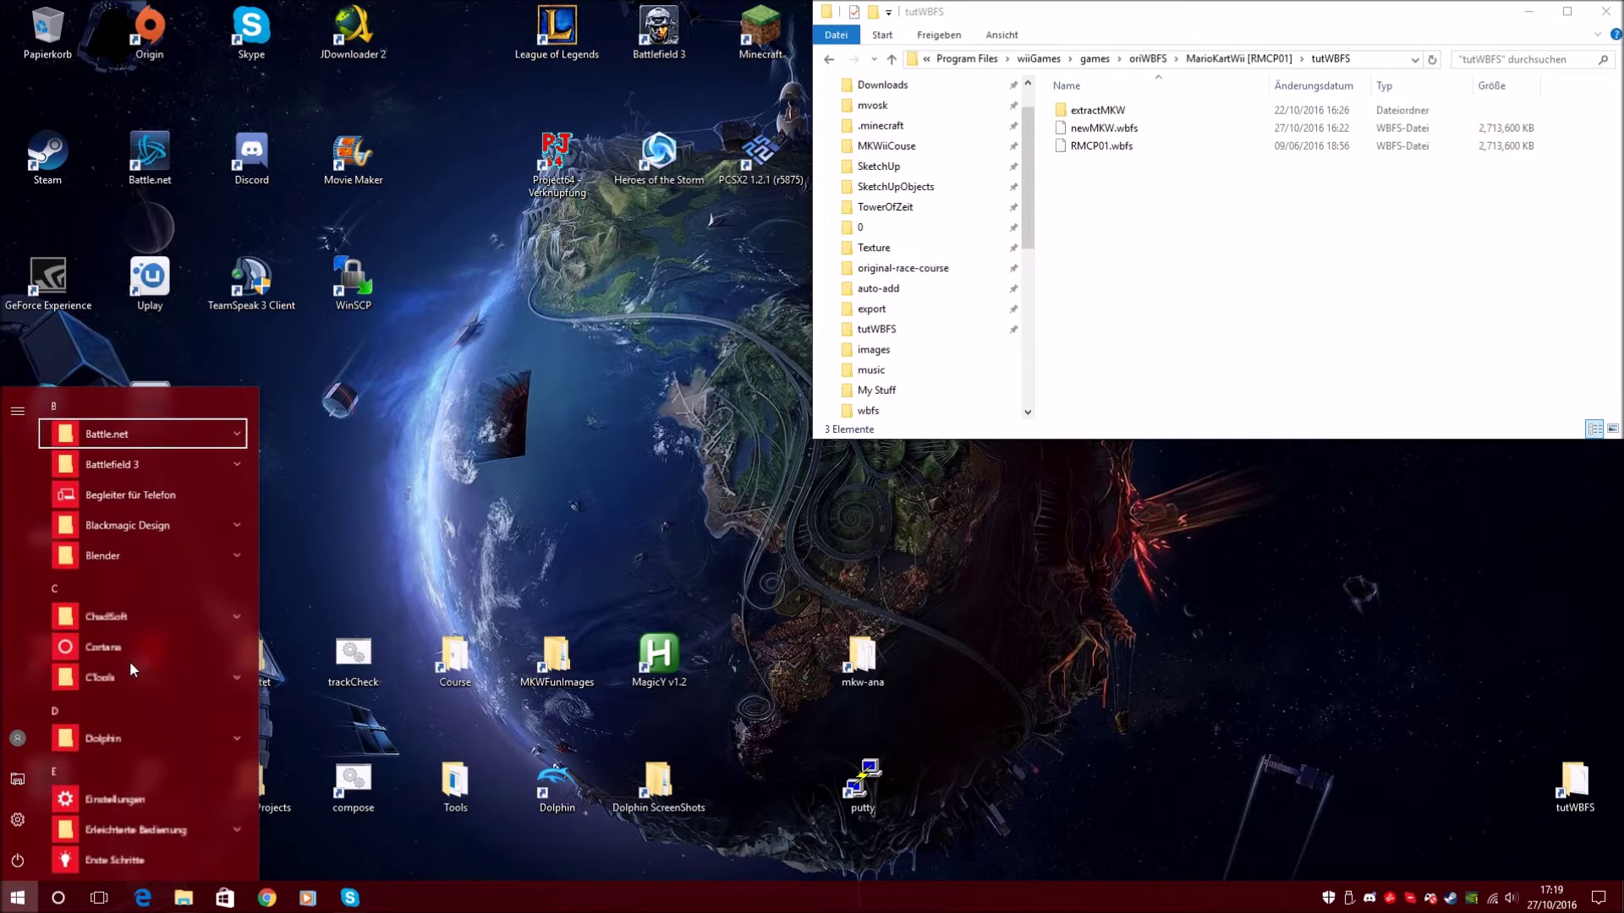
pyautogui.click(21, 902)
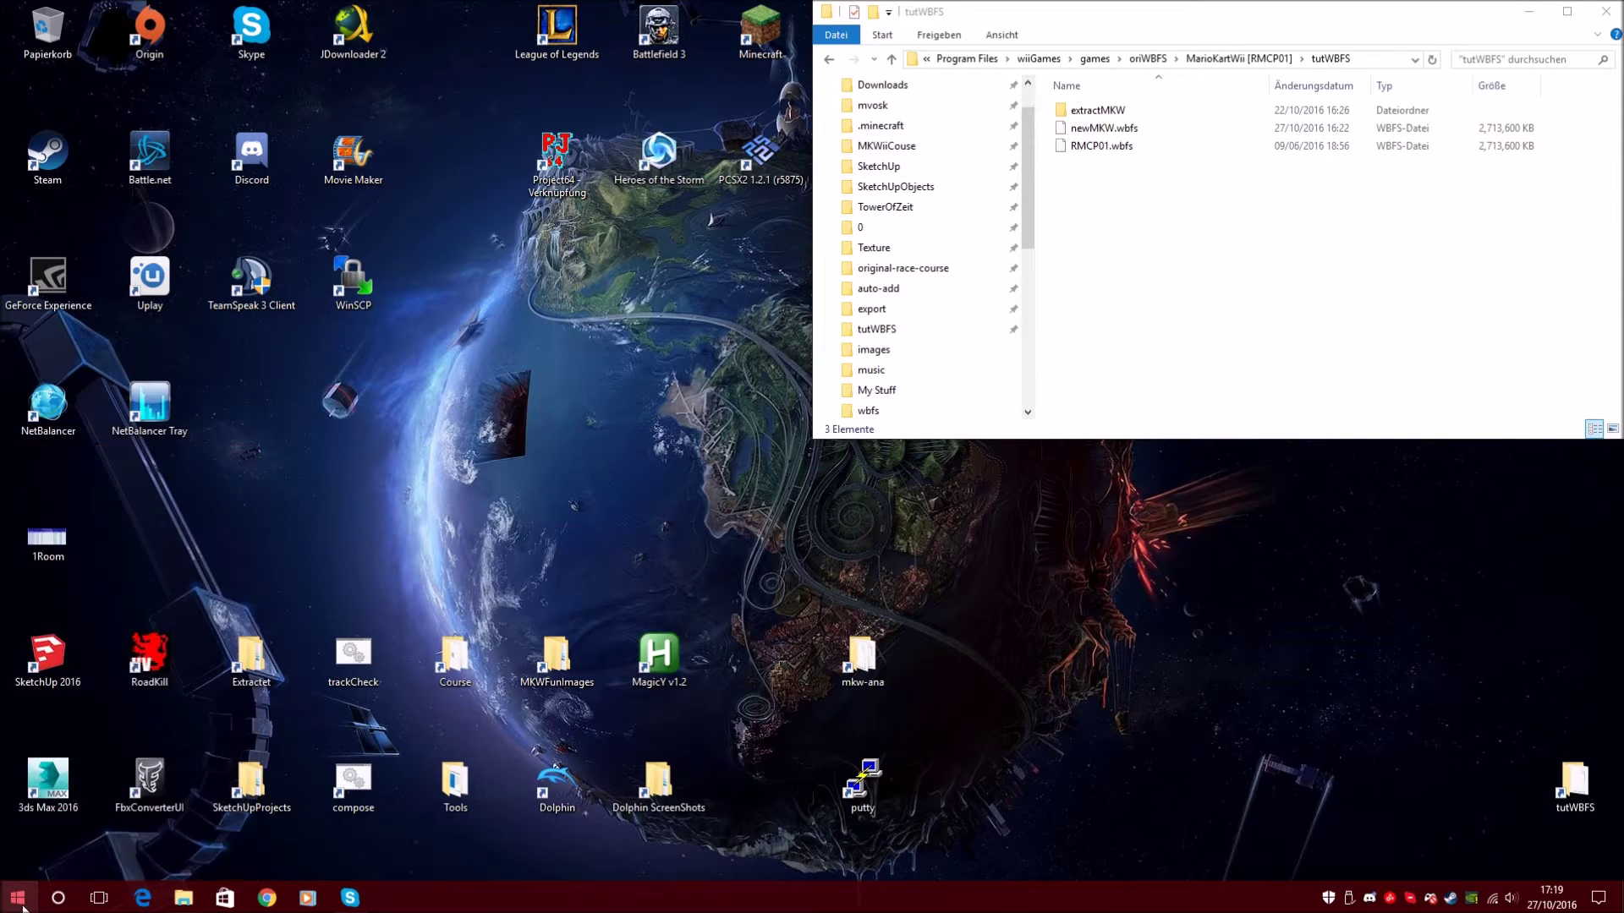
pyautogui.click(20, 901)
pyautogui.write('bre')
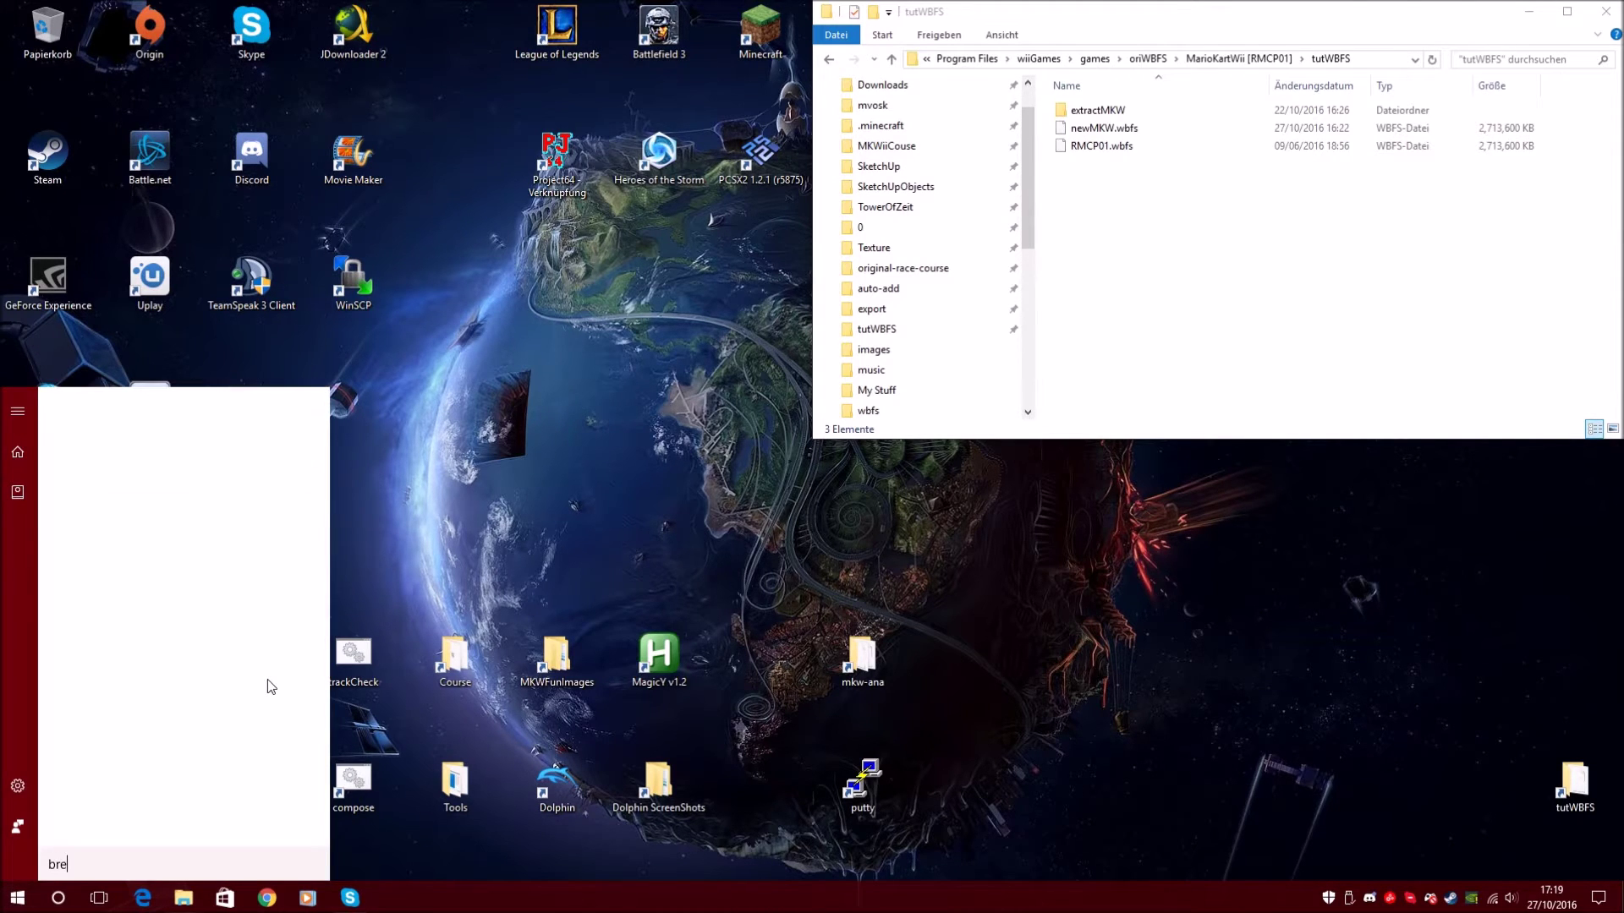
pyautogui.write('ss')
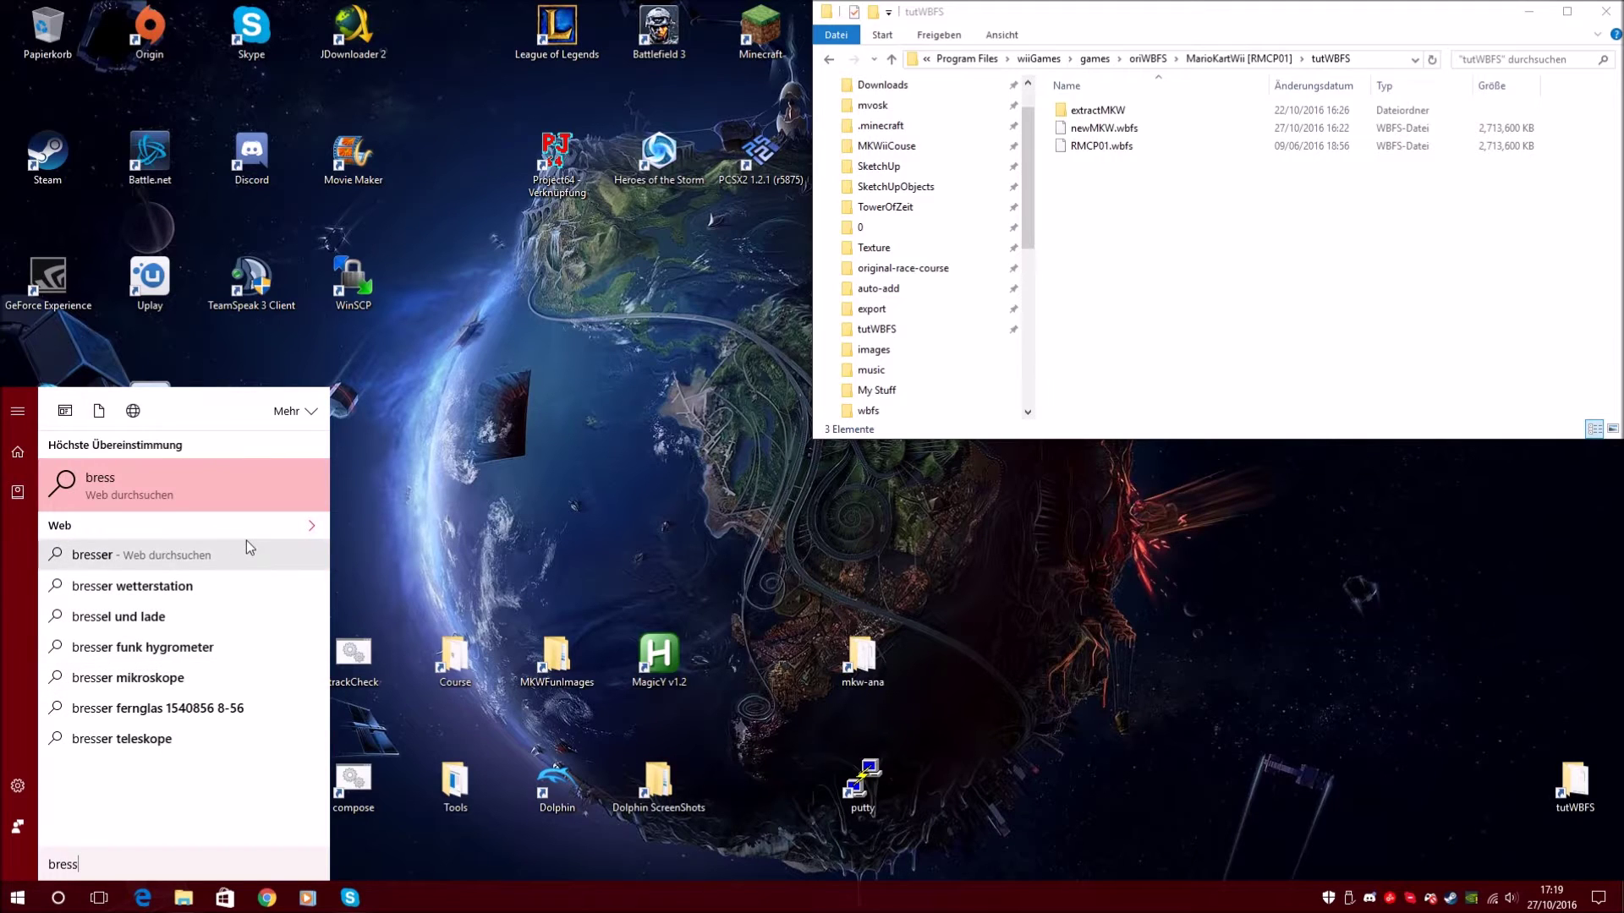
pyautogui.press('BackSpace')
pyautogui.press('BackSpace')
pyautogui.press('BackSpace')
pyautogui.press('BackSpace')
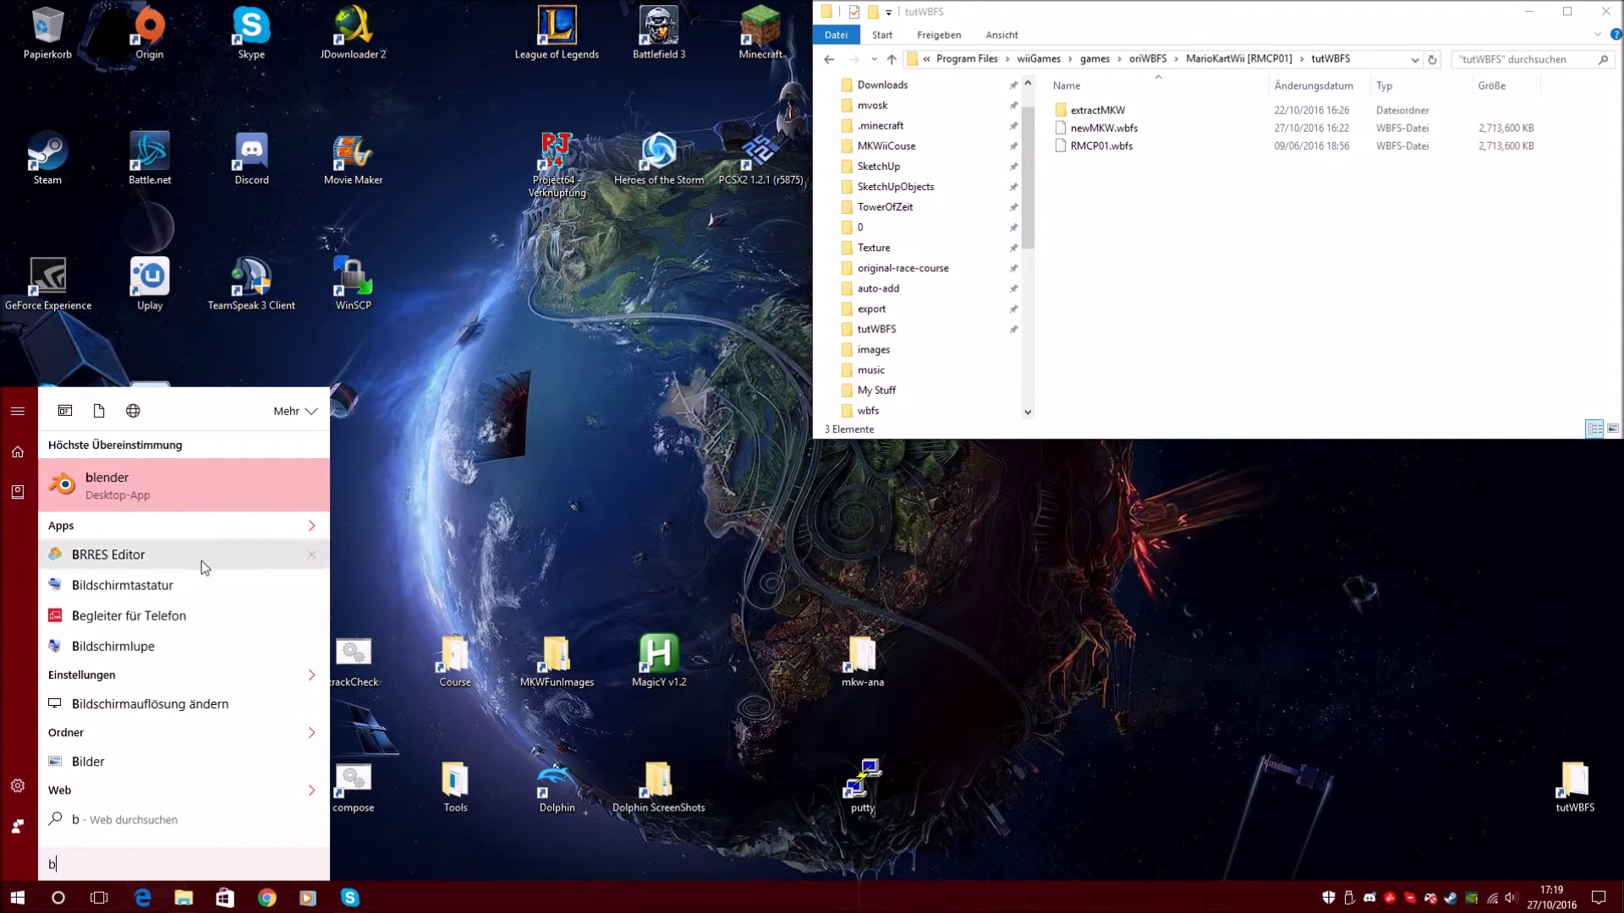
# - Launch BRRES Editor, create a new BRRES file and begin a Wavefront OBJ import
pyautogui.click(142, 558)
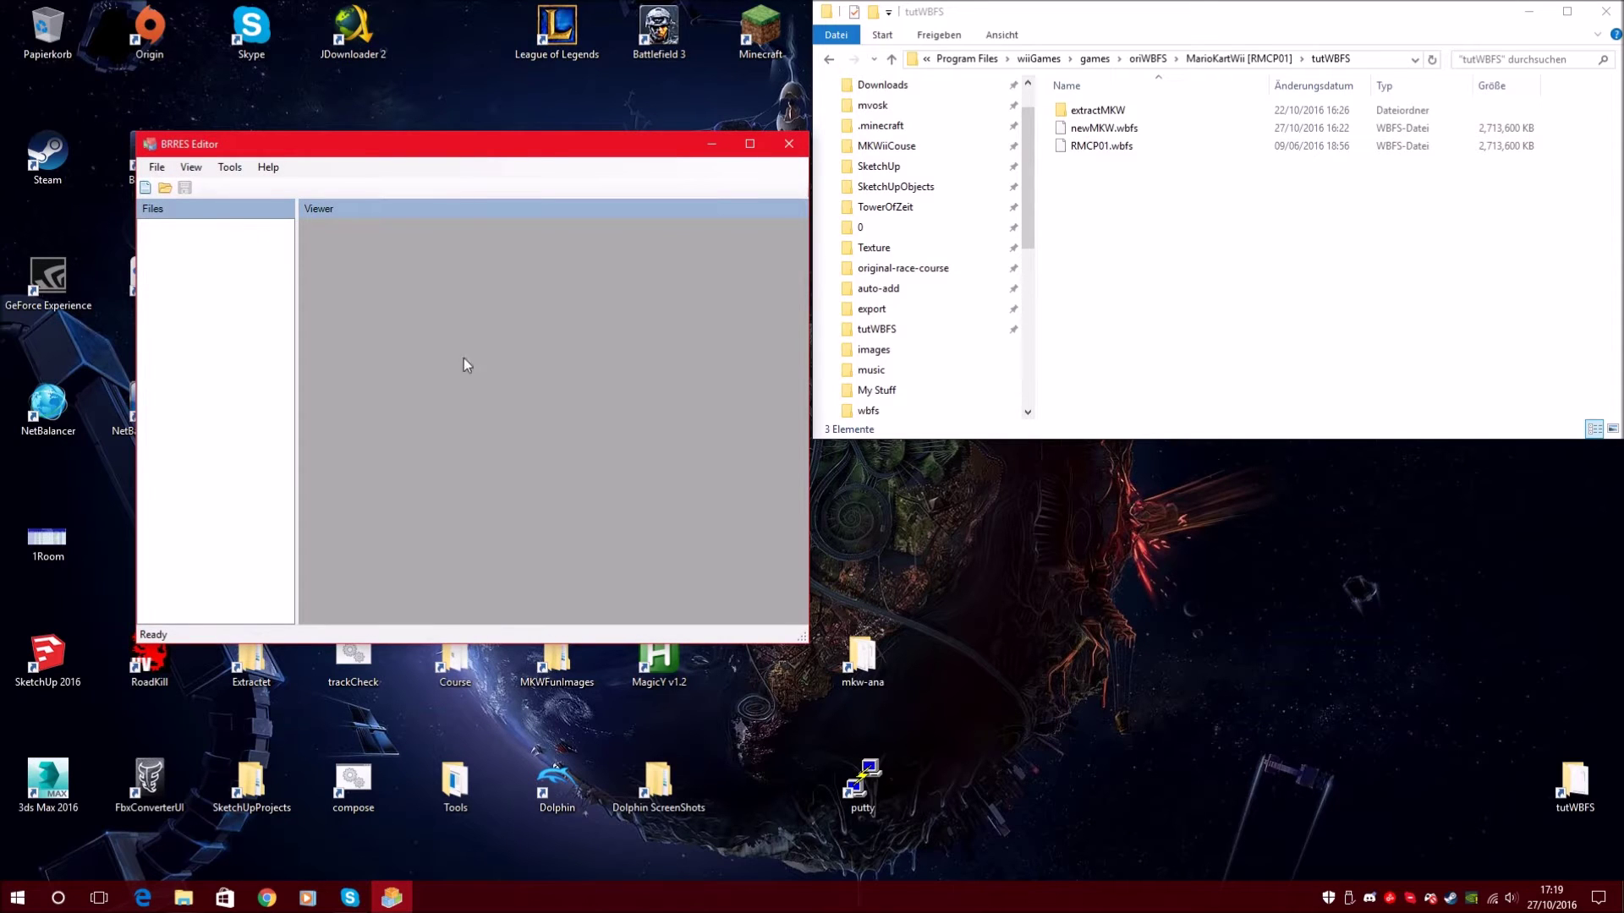
pyautogui.click(157, 167)
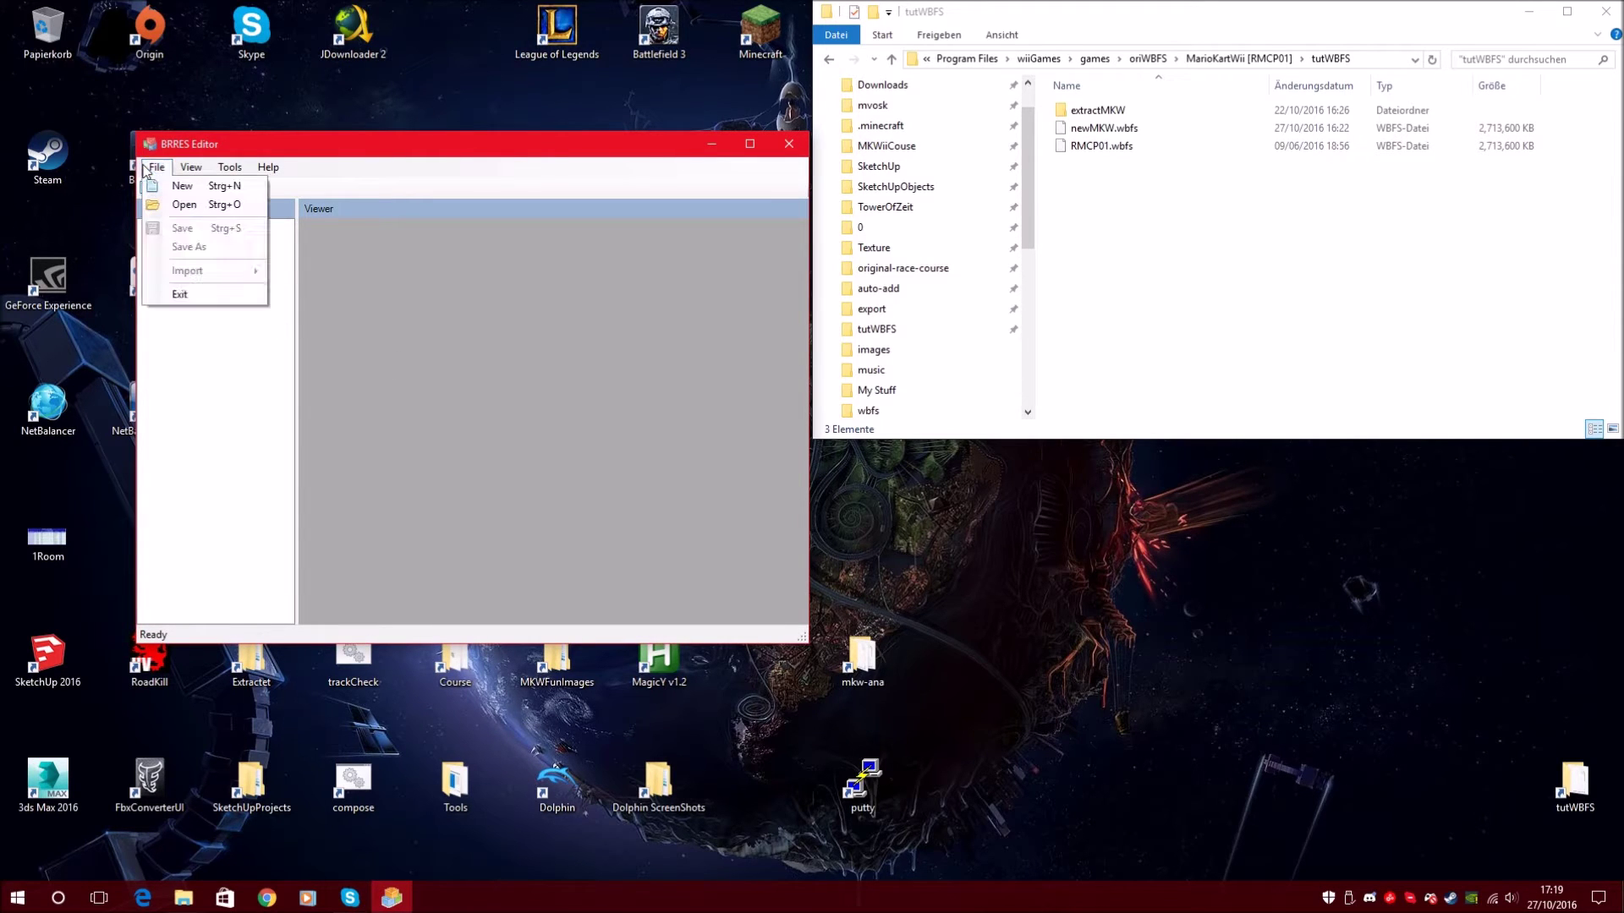
pyautogui.click(184, 187)
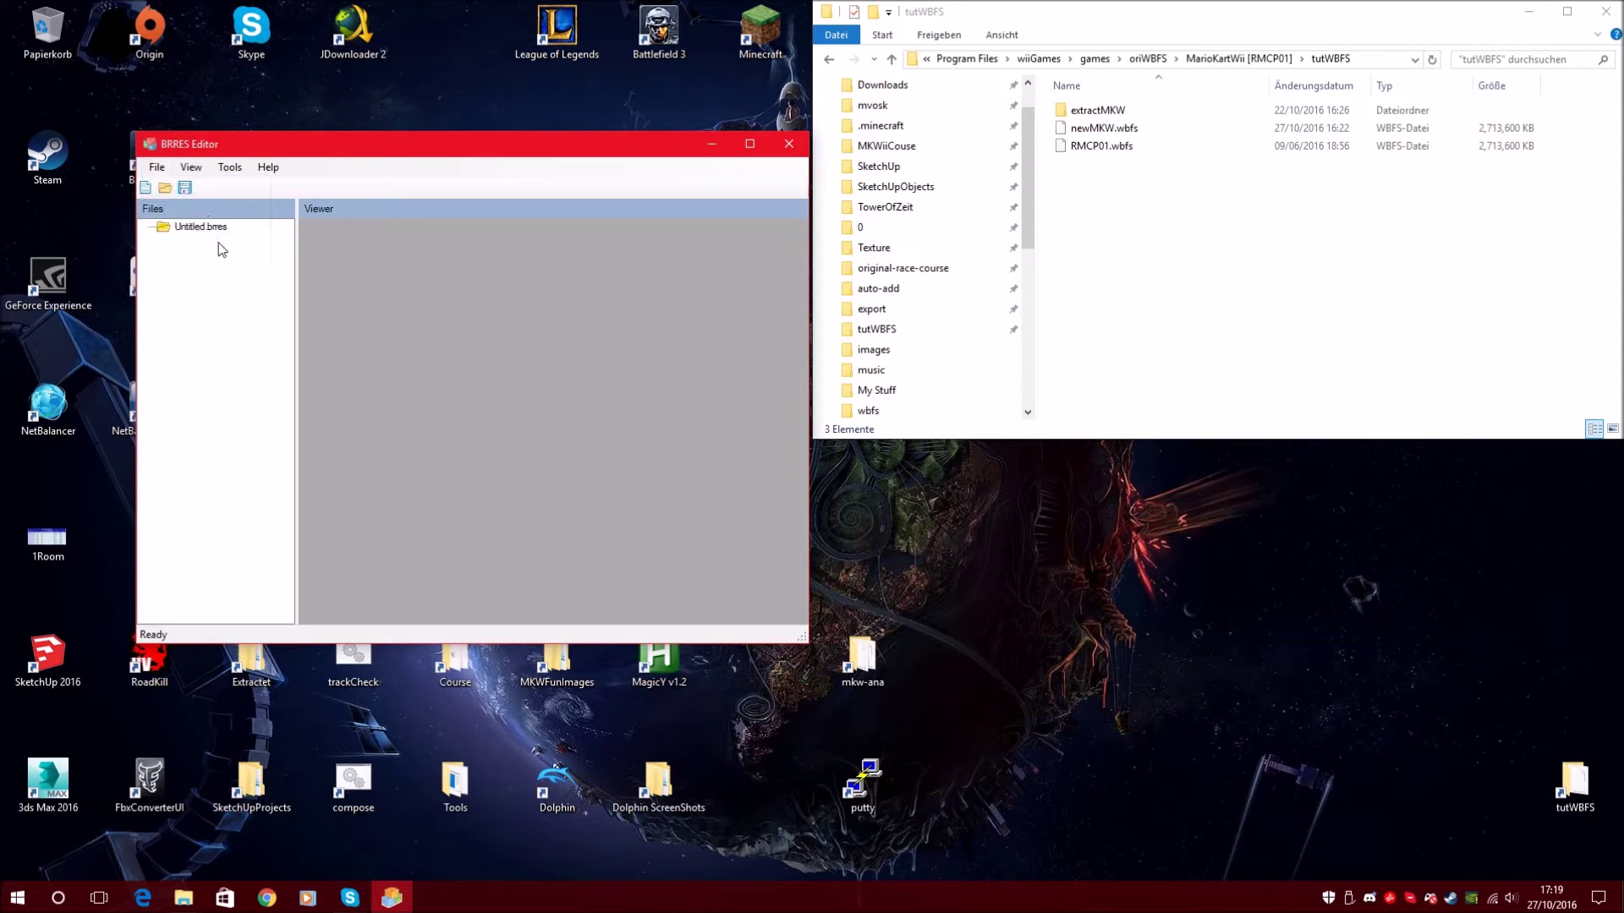
pyautogui.click(157, 166)
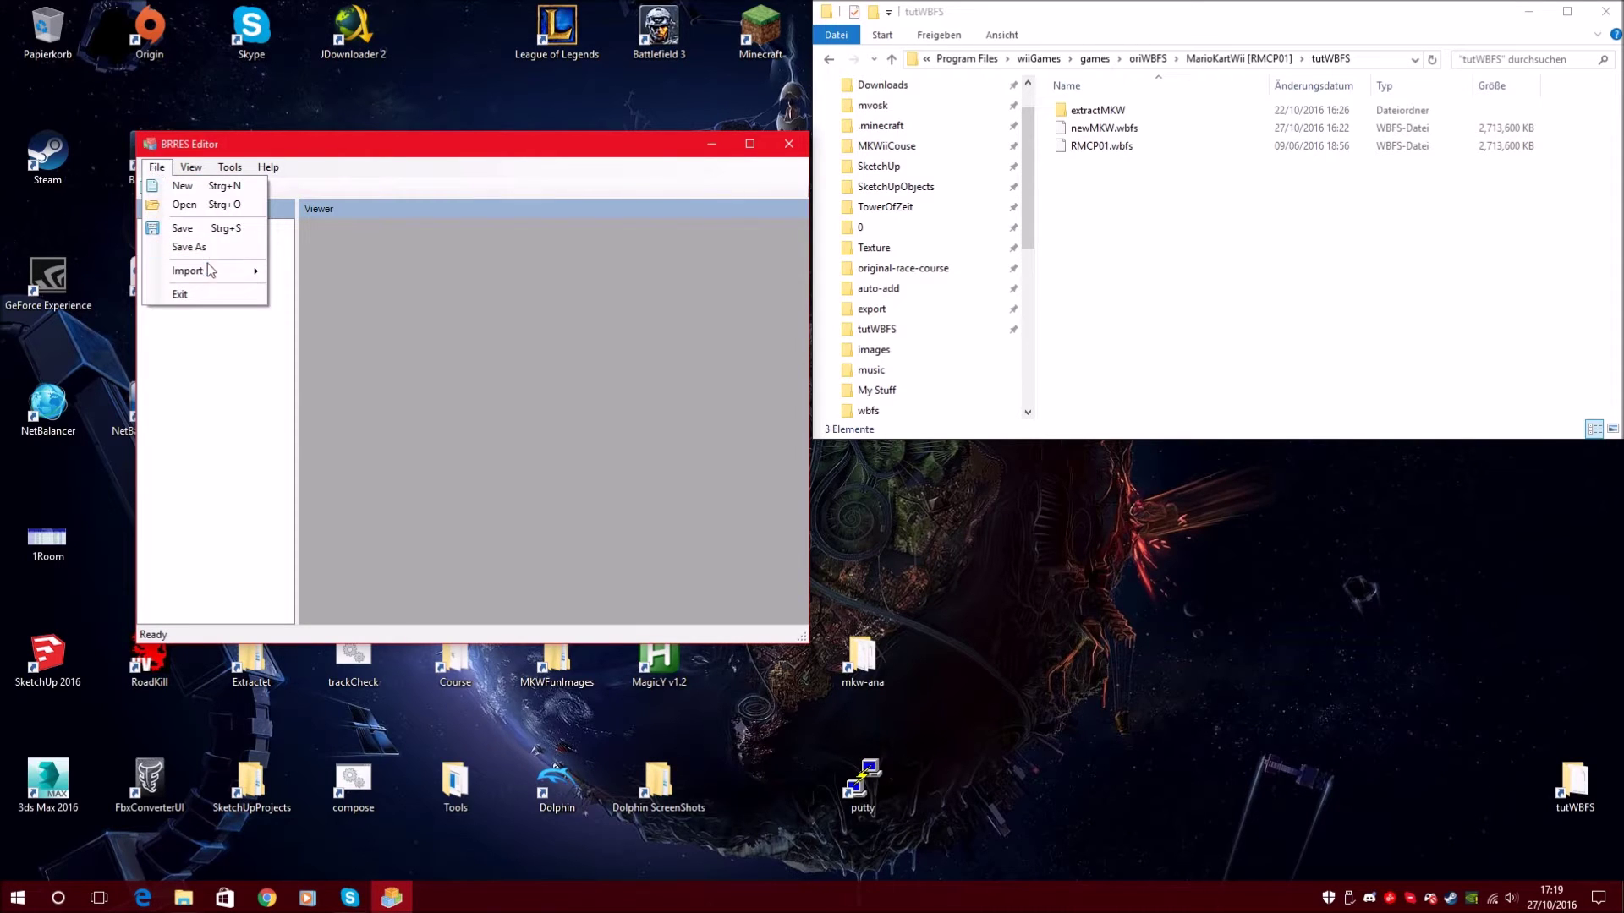
pyautogui.moveTo(245, 273)
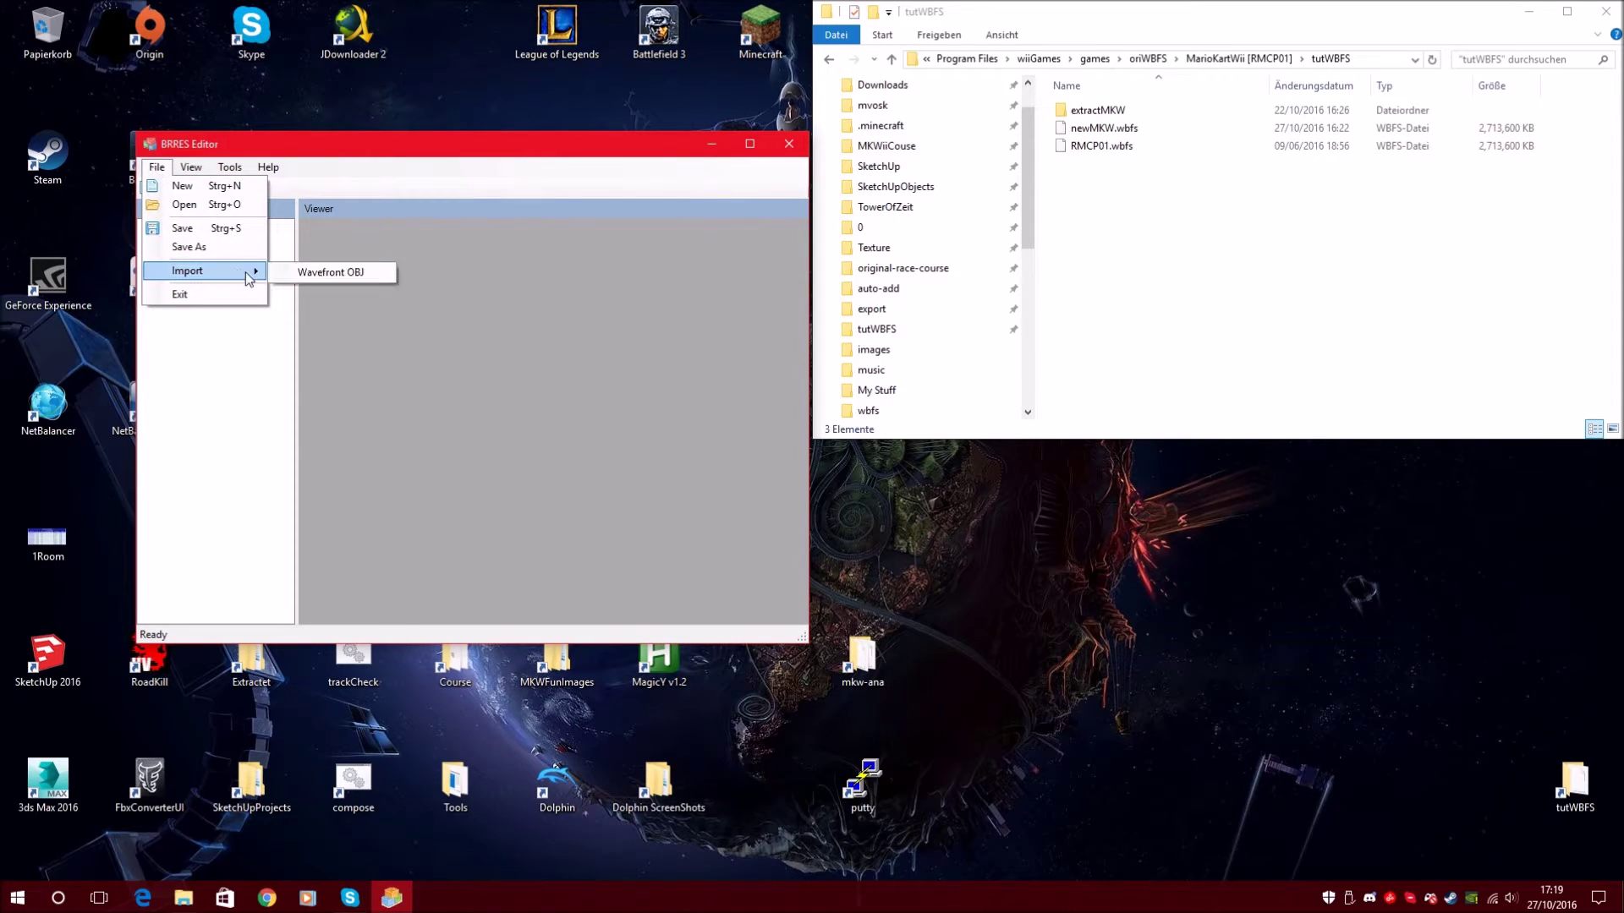
pyautogui.click(365, 272)
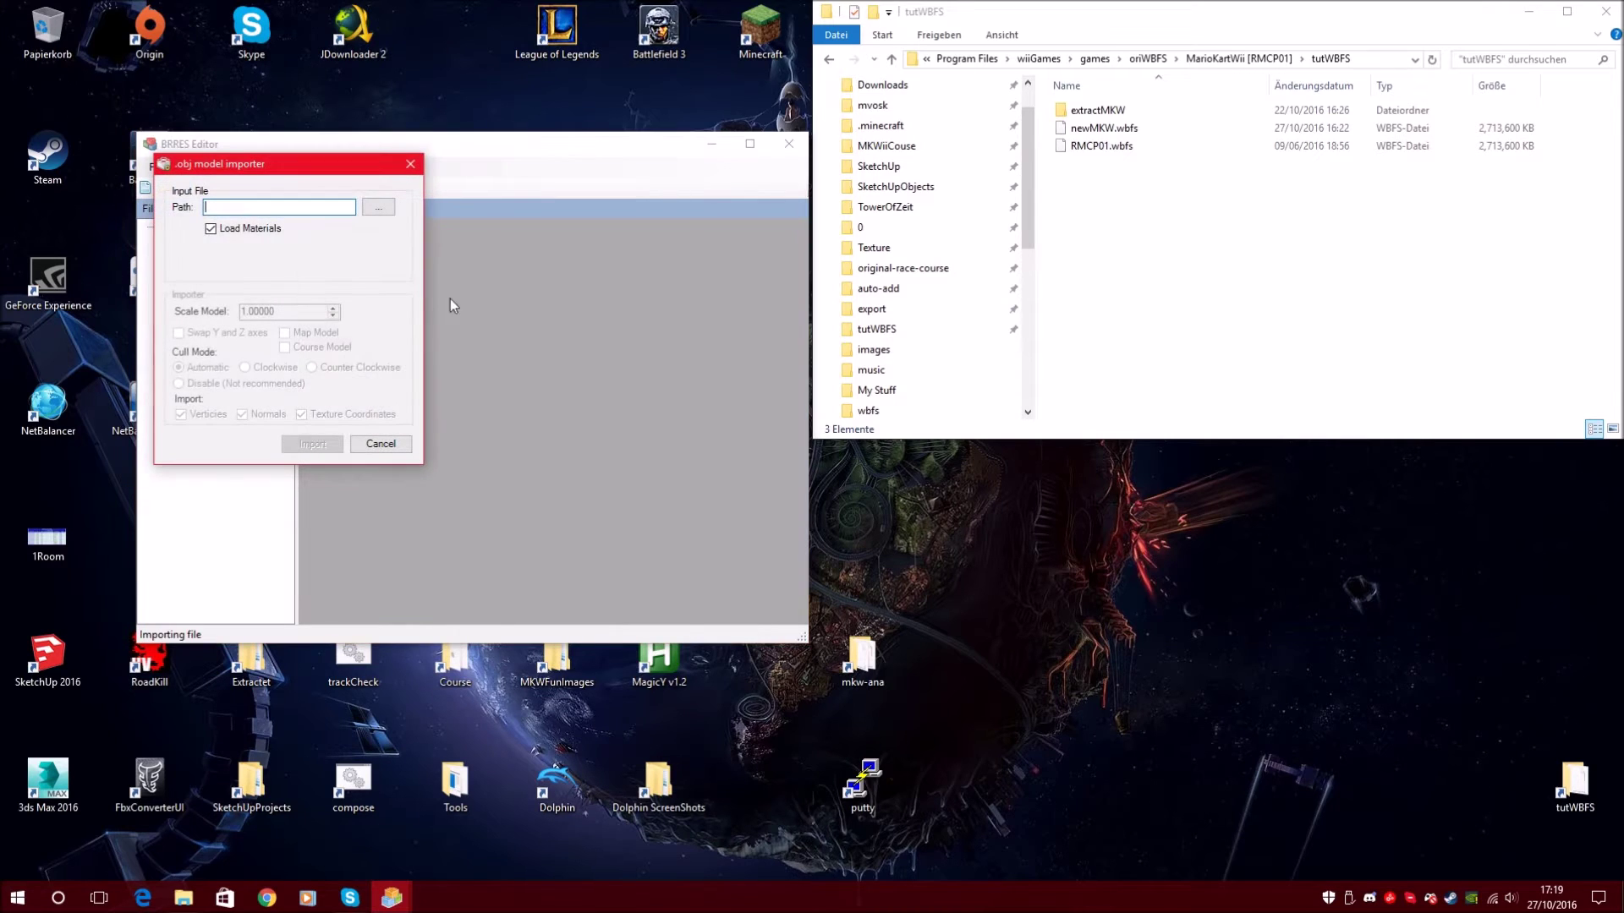
# - Browse to the Sketchup\map folder and choose map.obj
pyautogui.click(377, 210)
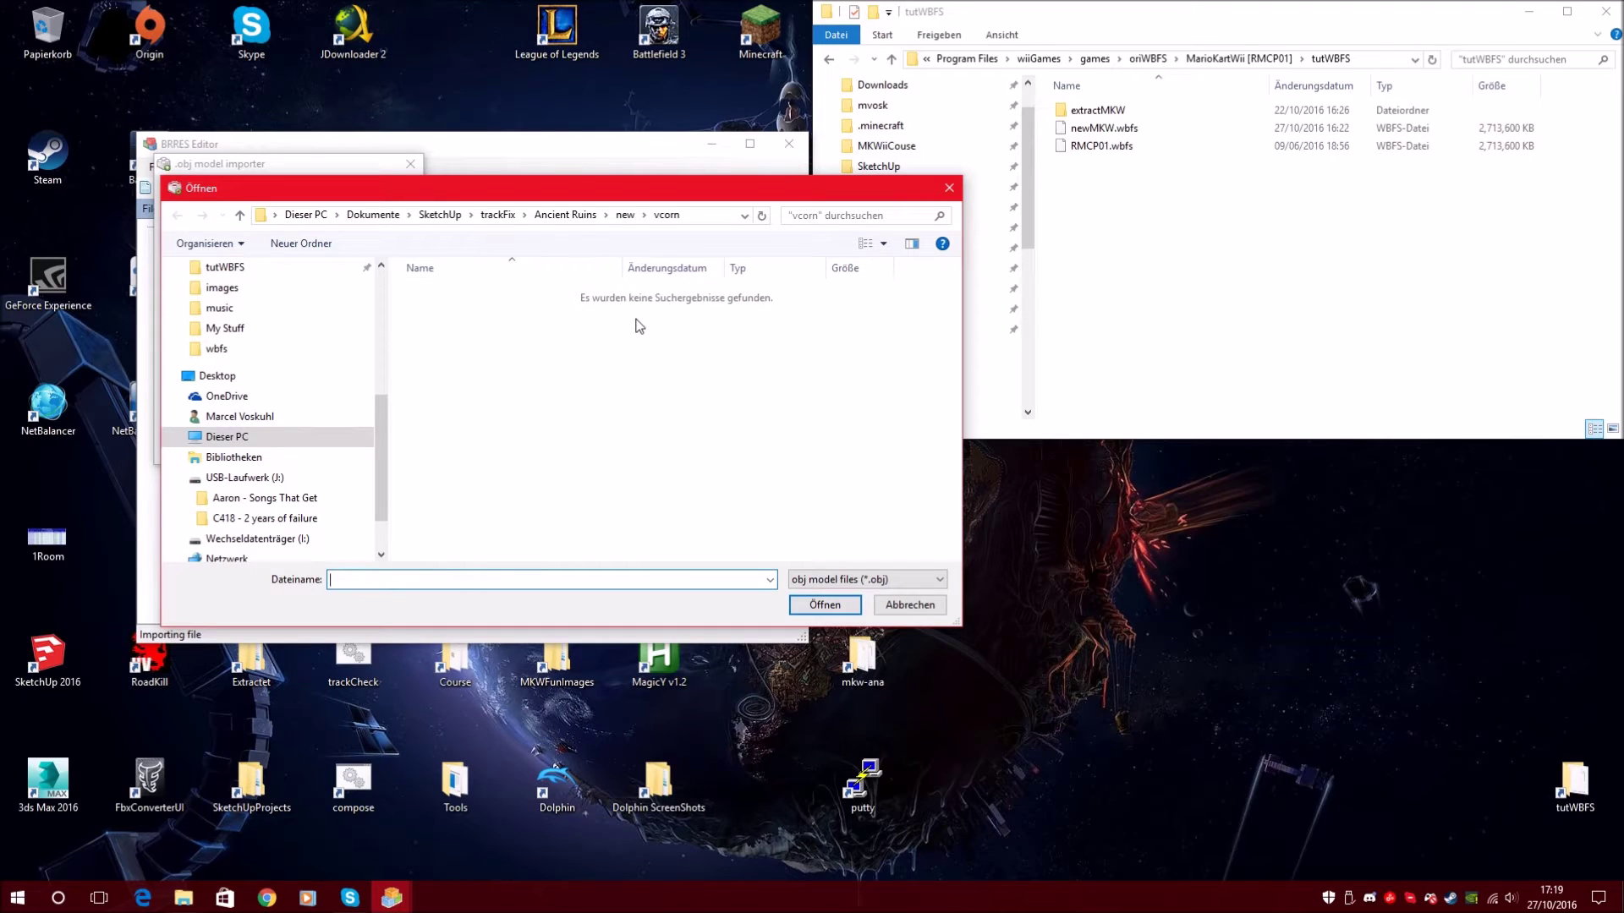
pyautogui.scroll(5, 288, 390)
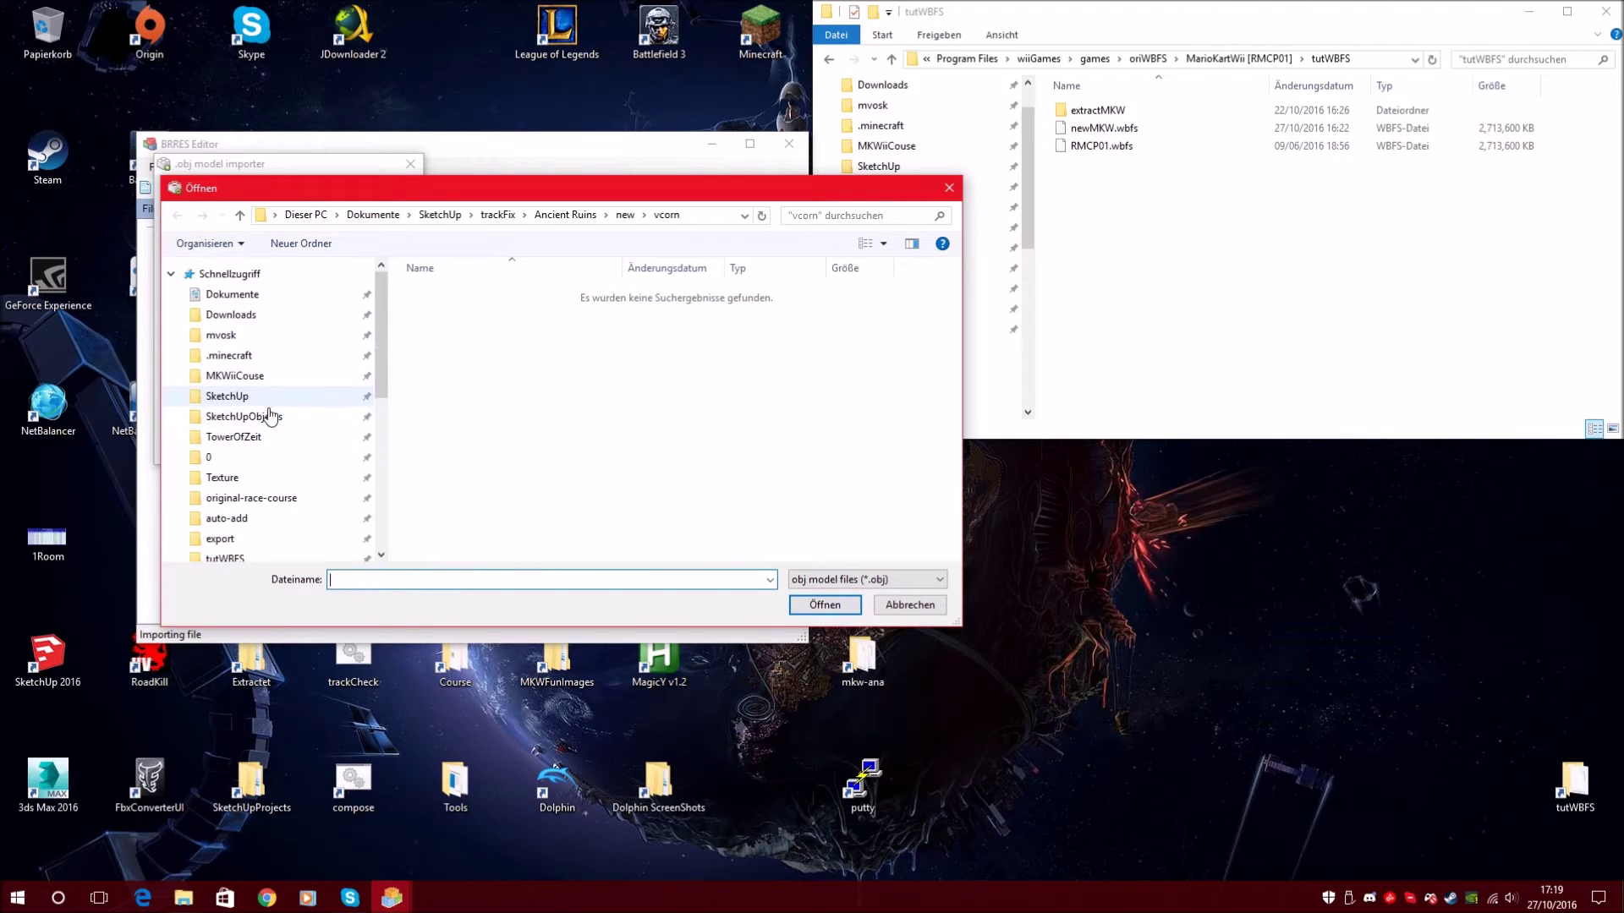
pyautogui.click(271, 401)
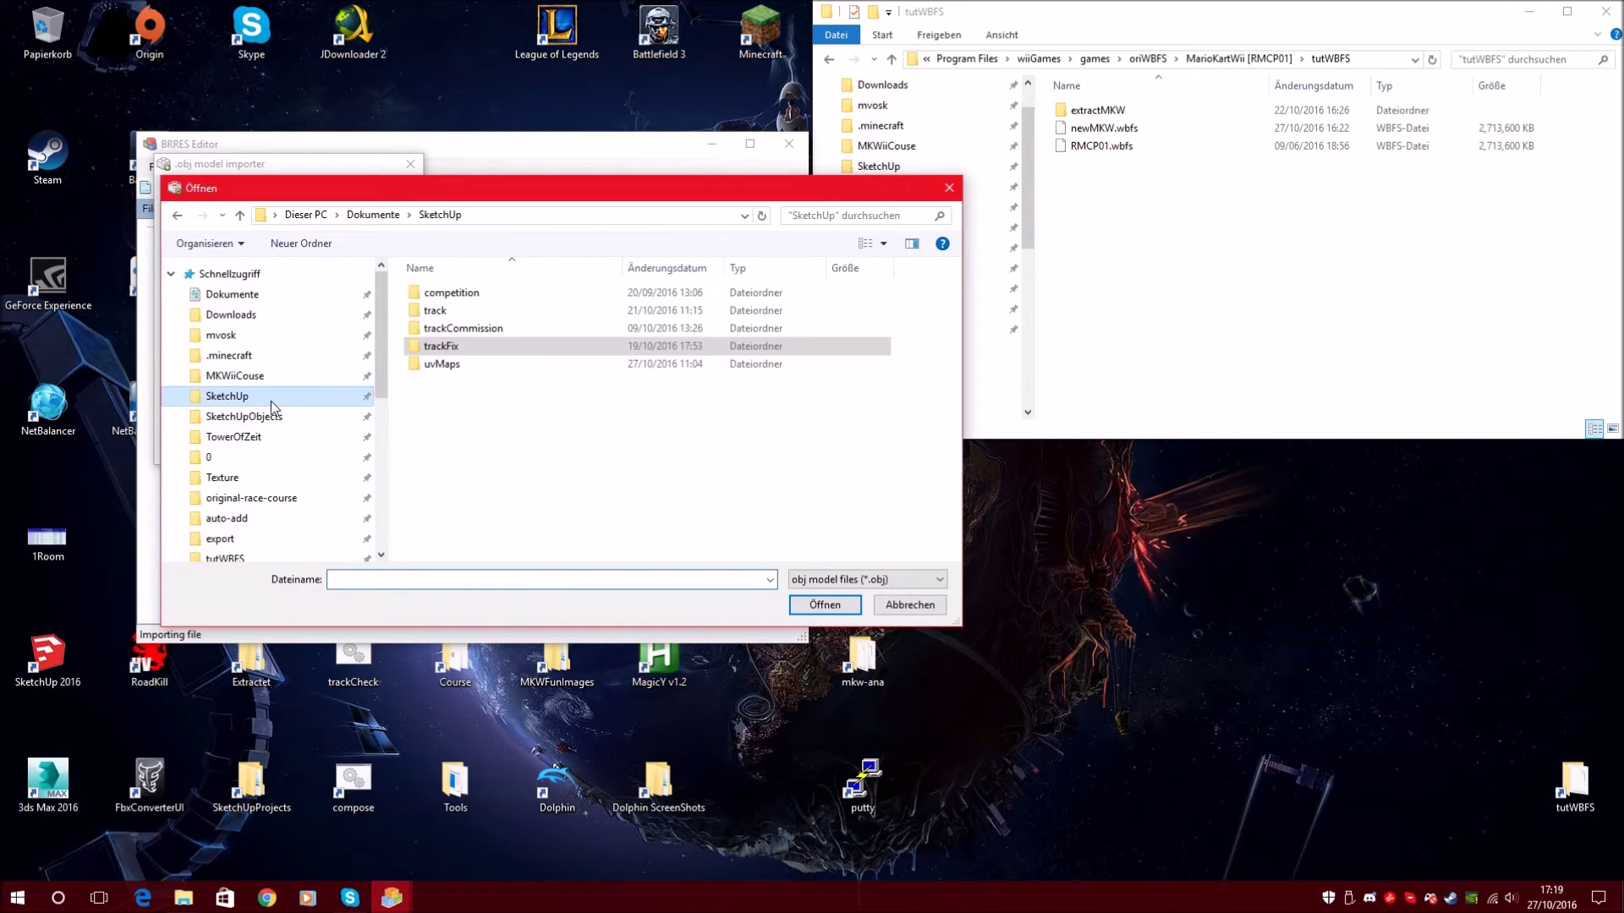
pyautogui.doubleClick(477, 311)
pyautogui.scroll(-1, 515, 331)
pyautogui.scroll(1, 494, 363)
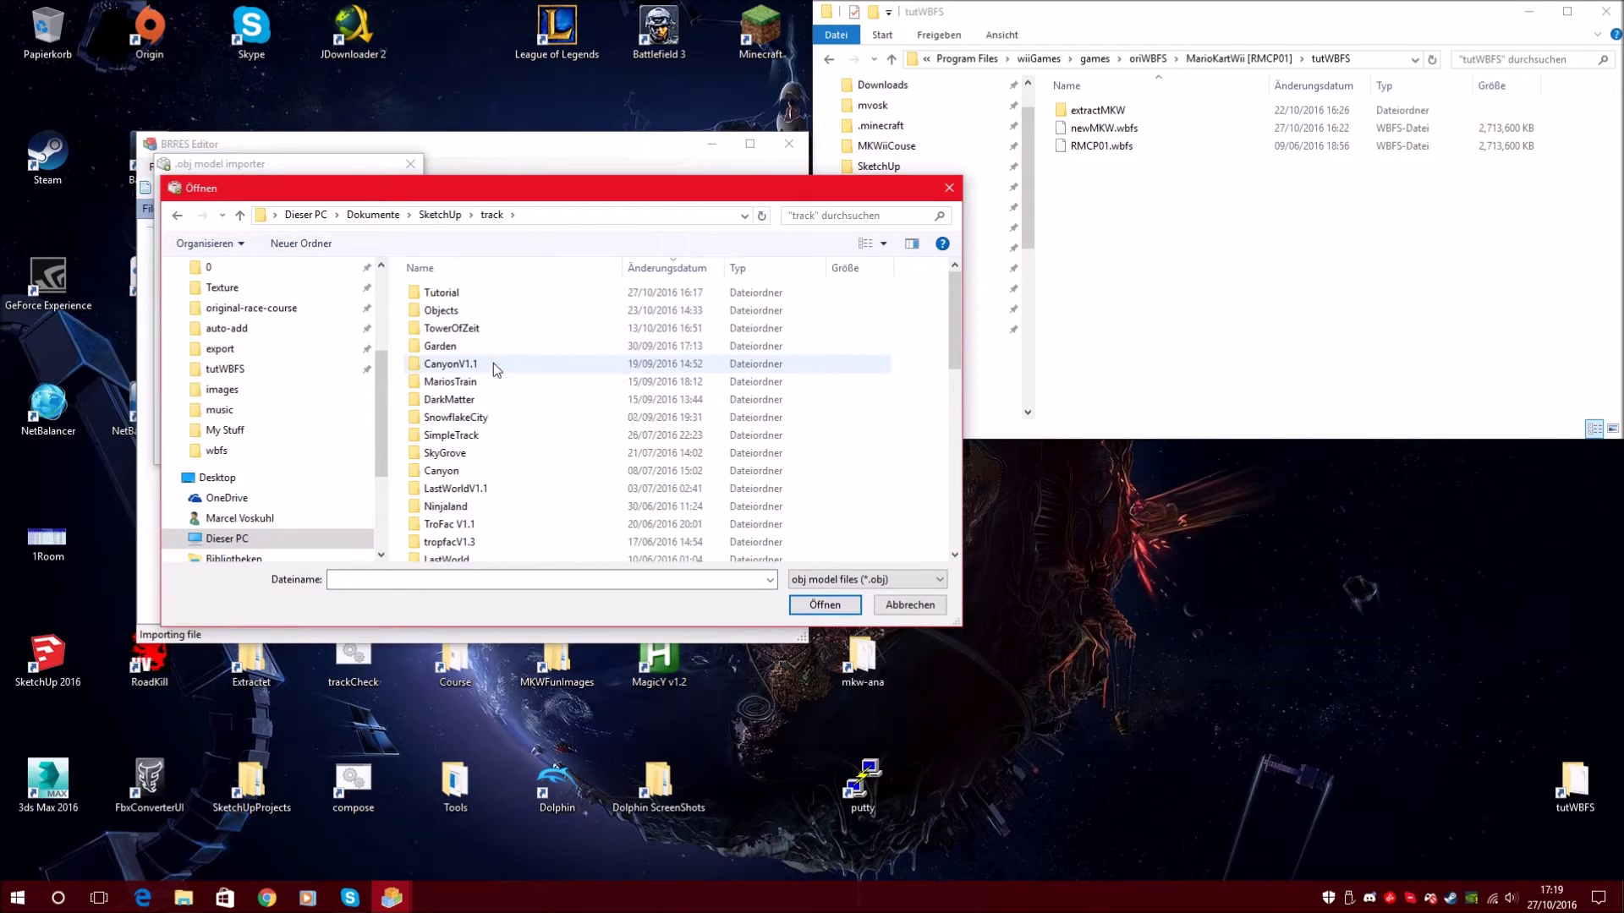
pyautogui.doubleClick(457, 291)
pyautogui.doubleClick(475, 295)
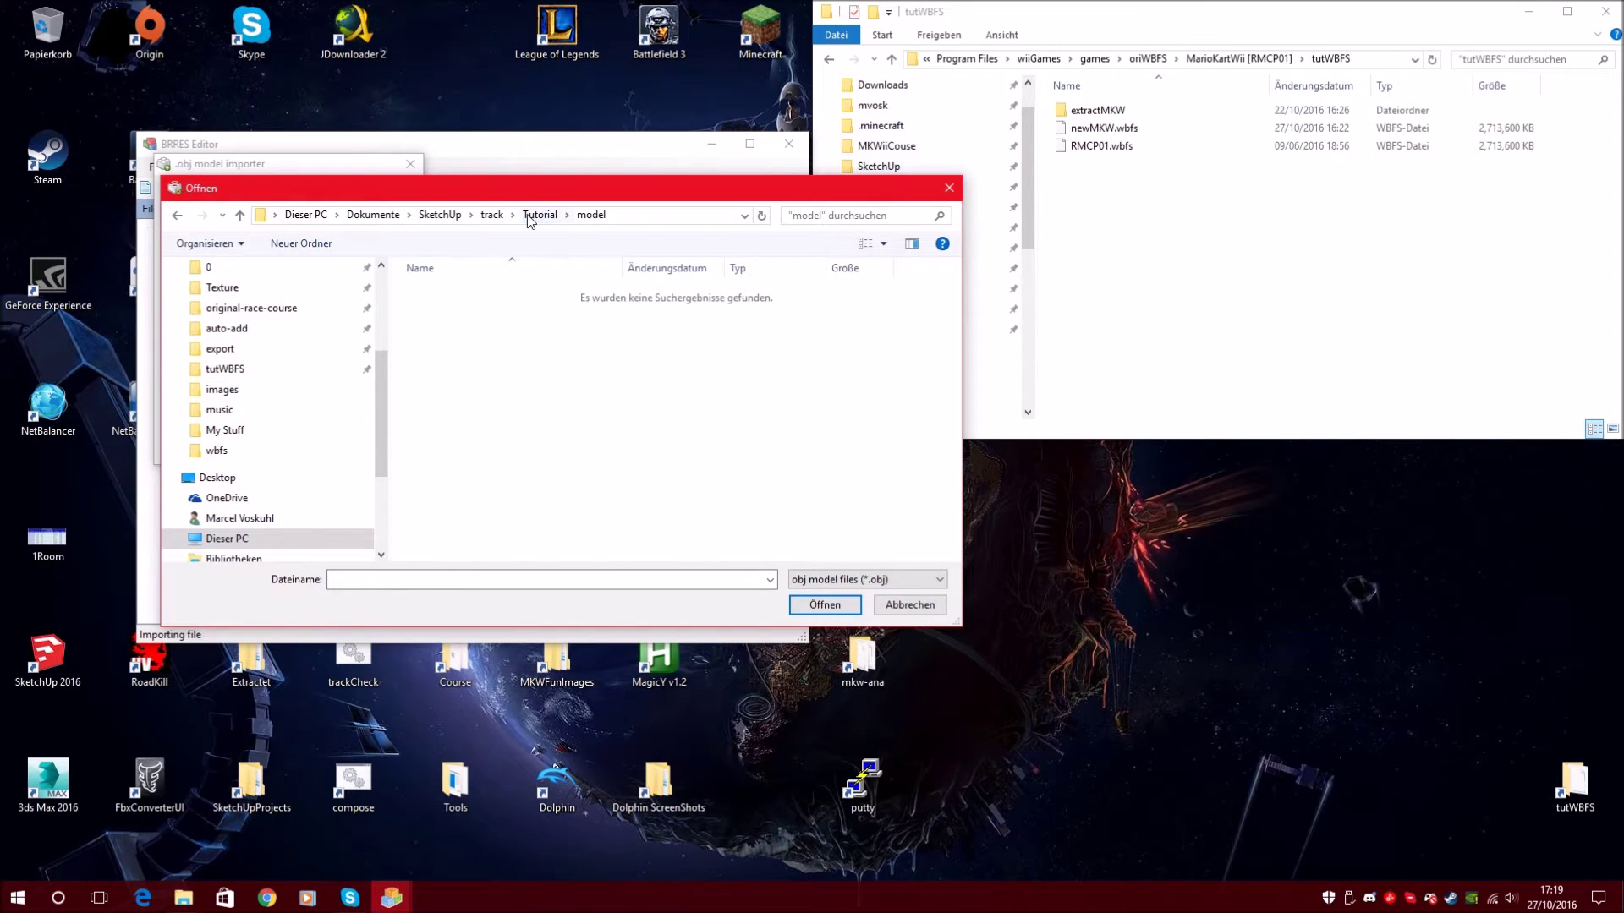
pyautogui.click(530, 216)
pyautogui.doubleClick(454, 312)
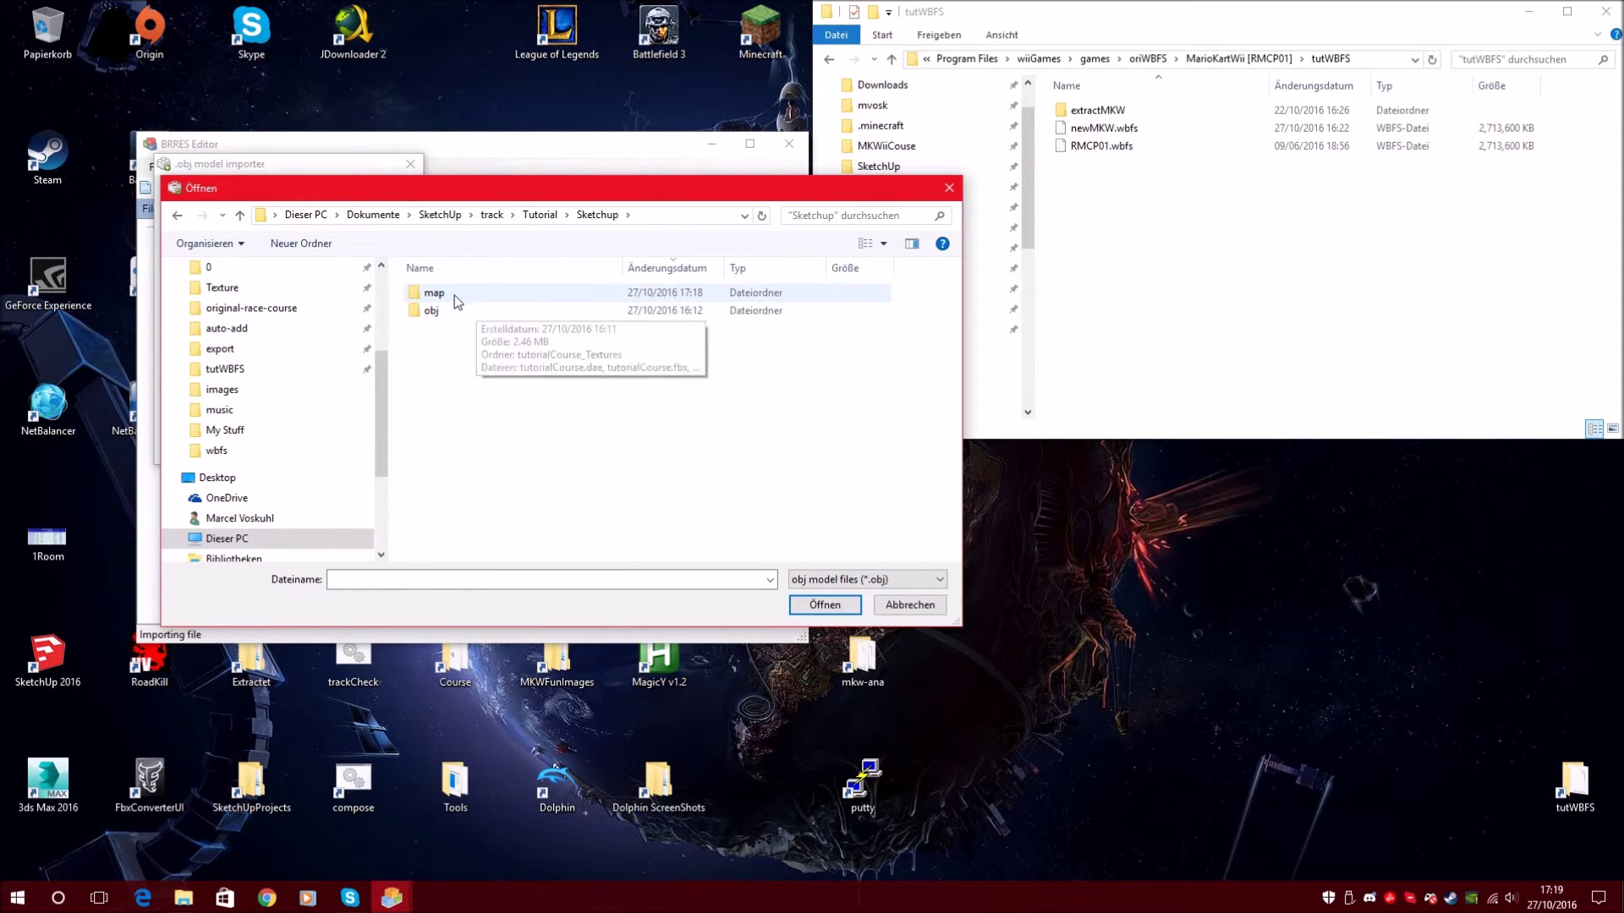
pyautogui.doubleClick(455, 292)
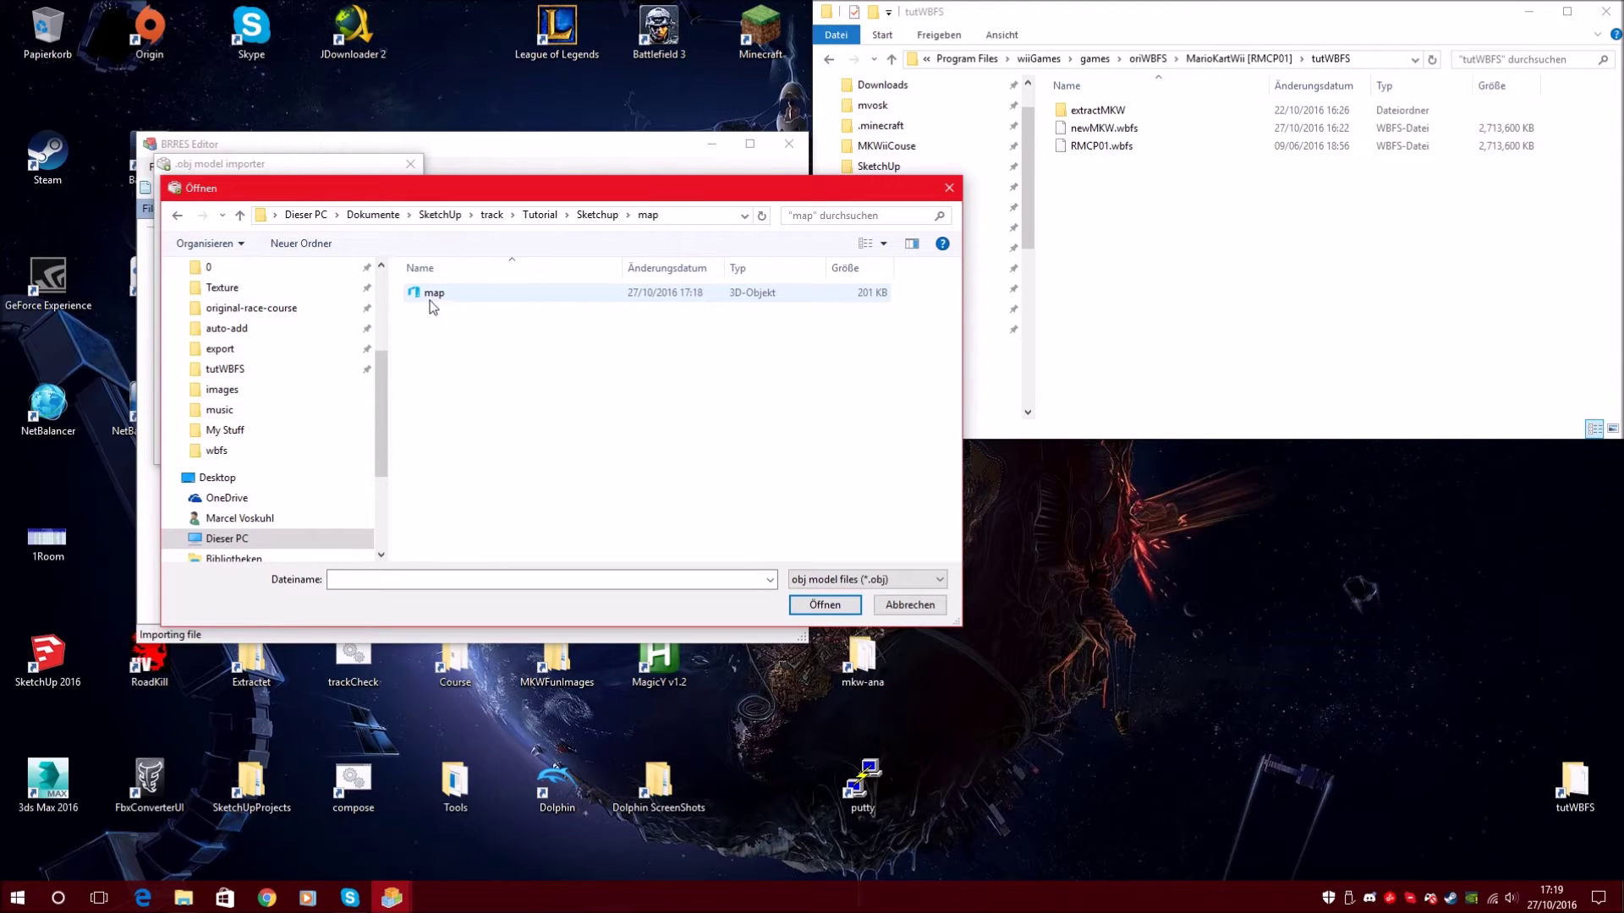
pyautogui.doubleClick(460, 296)
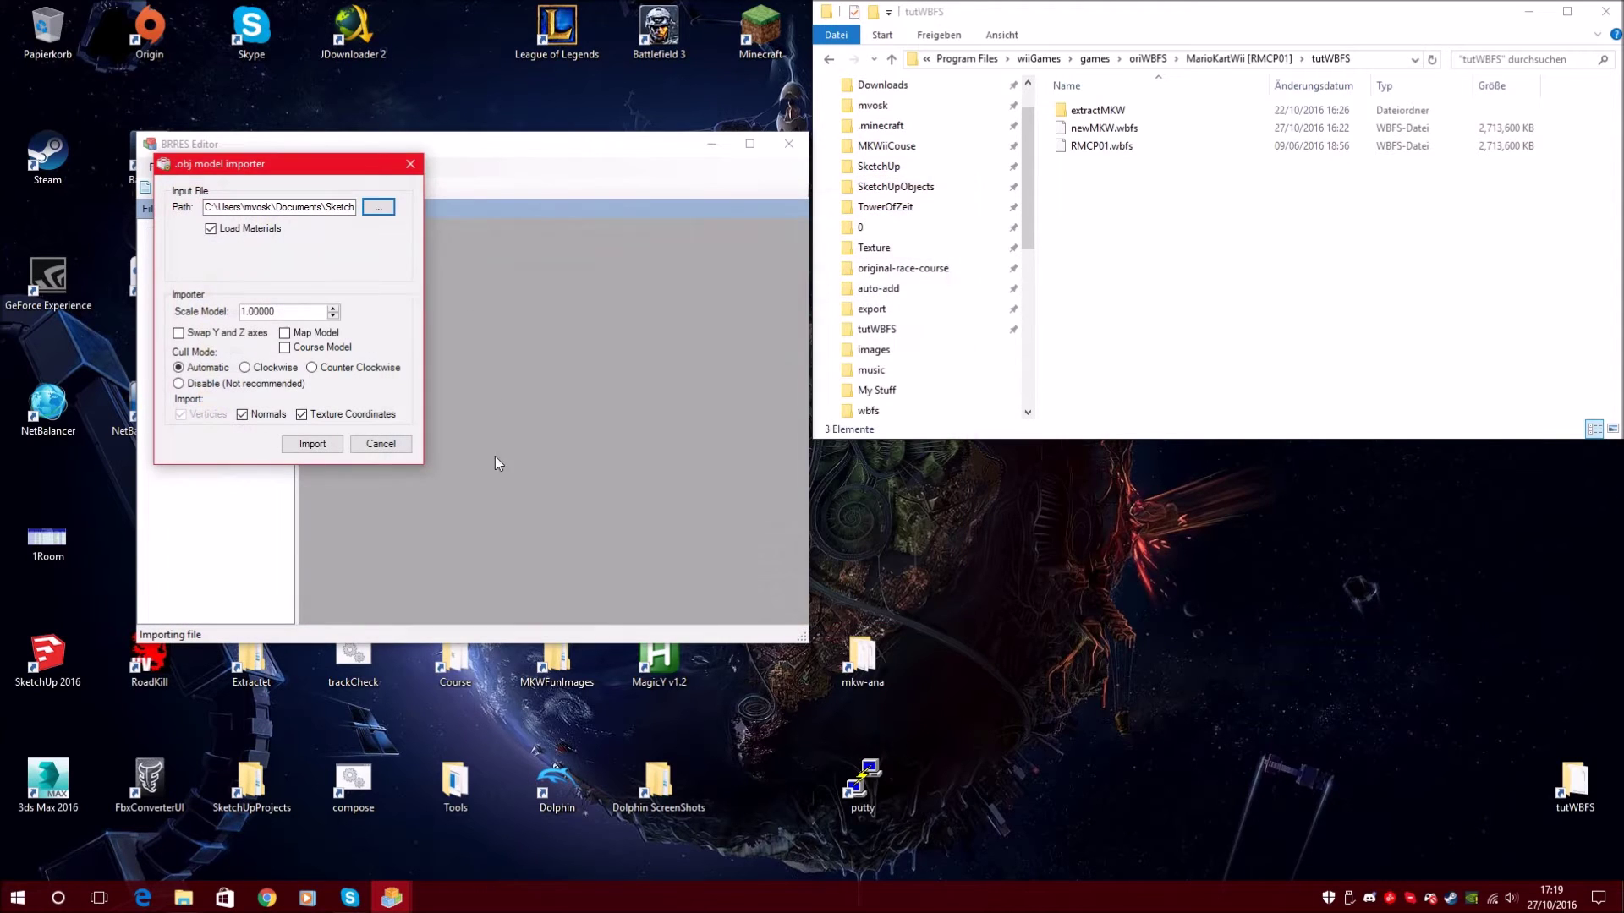
# - Import it as a Mario Kart Wii map model
pyautogui.moveTo(289, 340)
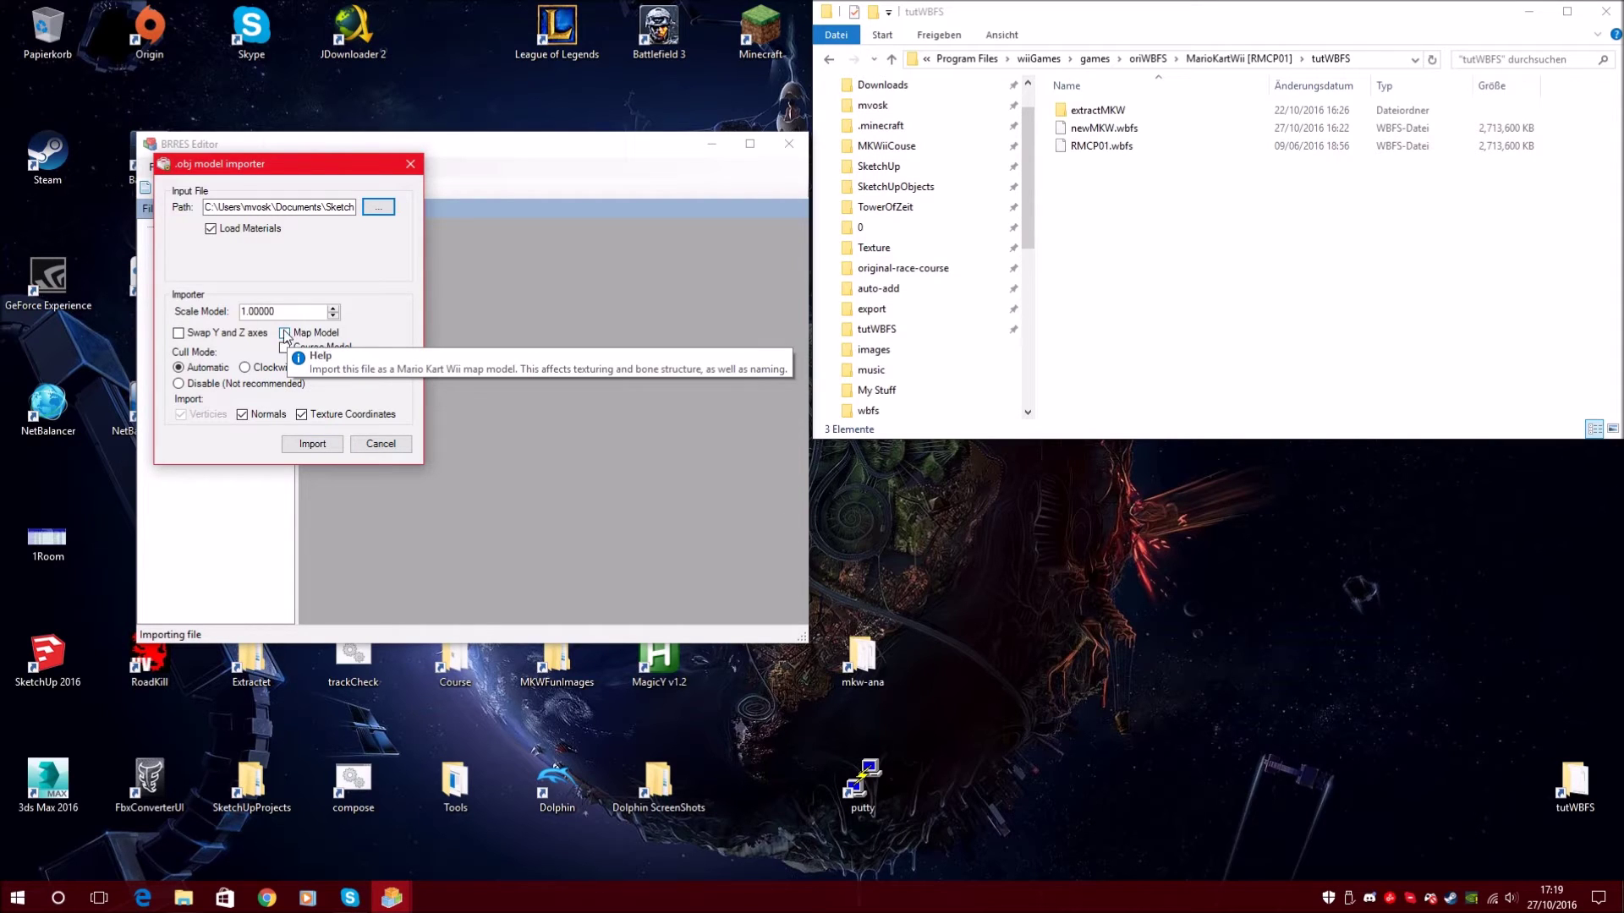
pyautogui.click(286, 334)
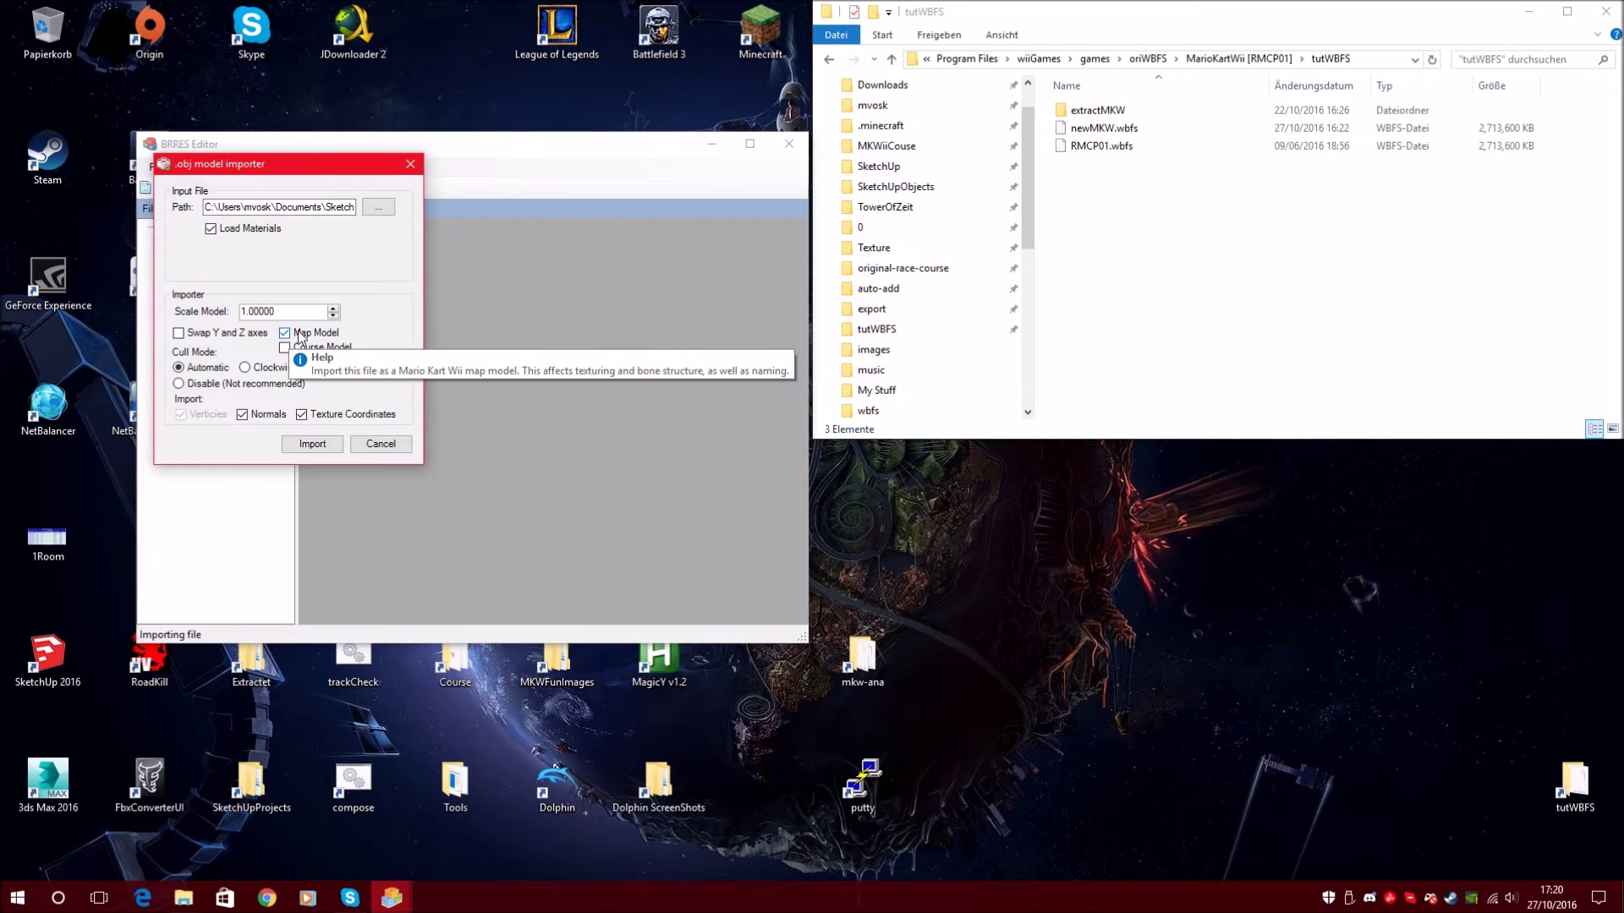
pyautogui.click(336, 450)
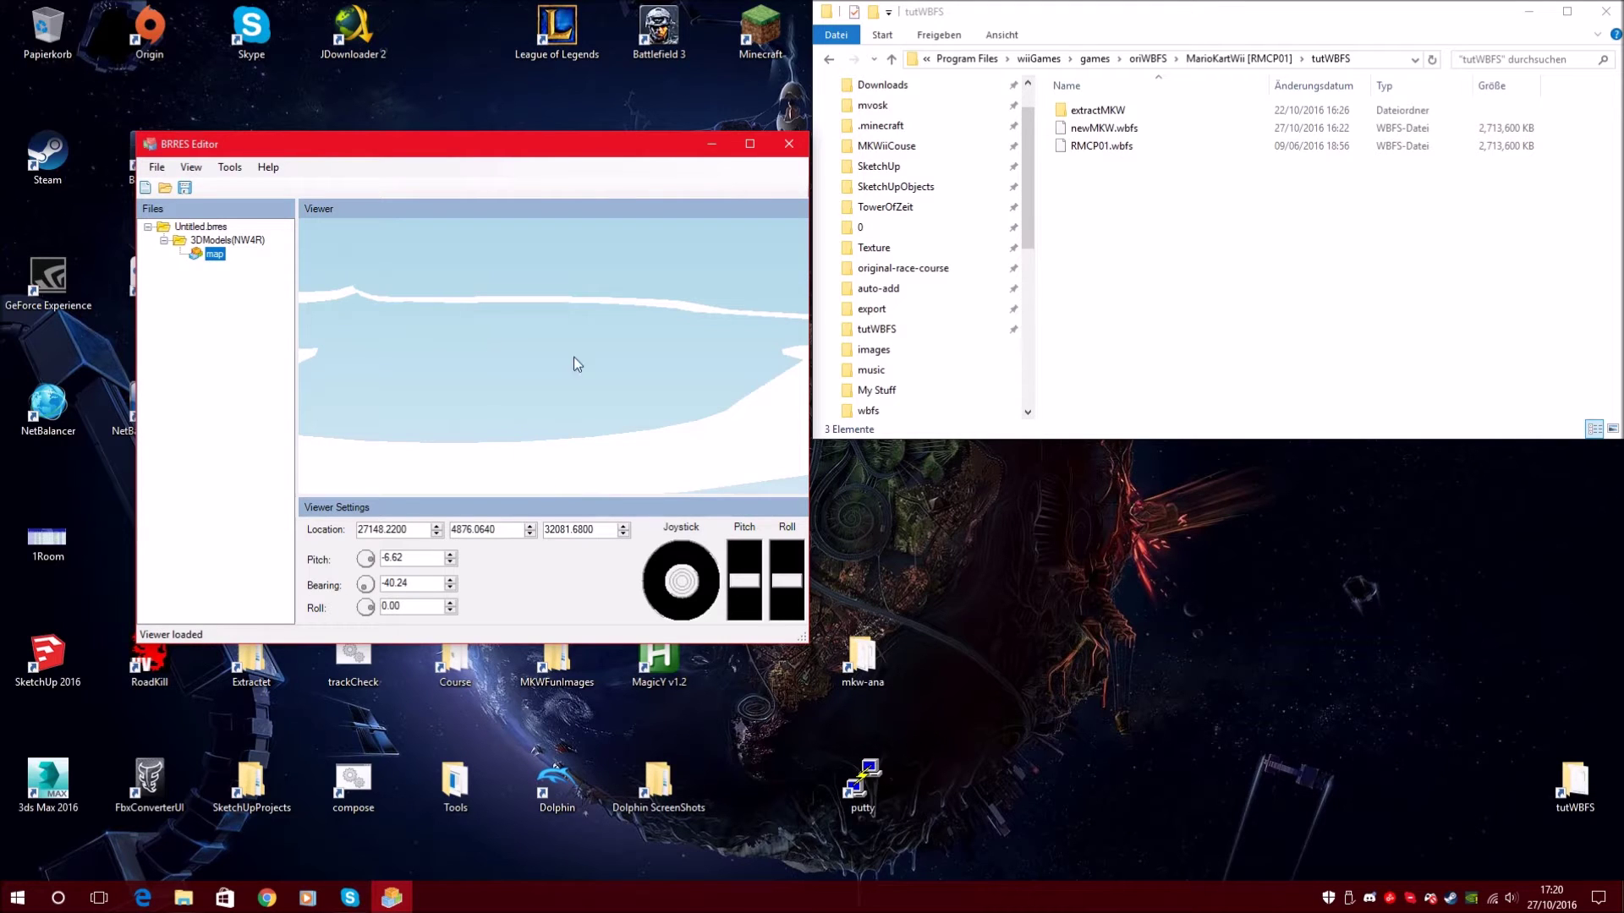
# - Preview the map in the viewer, save it as minimap.brres, and close BRRES Editor
pyautogui.moveTo(681, 581); pyautogui.dragTo(672, 594)
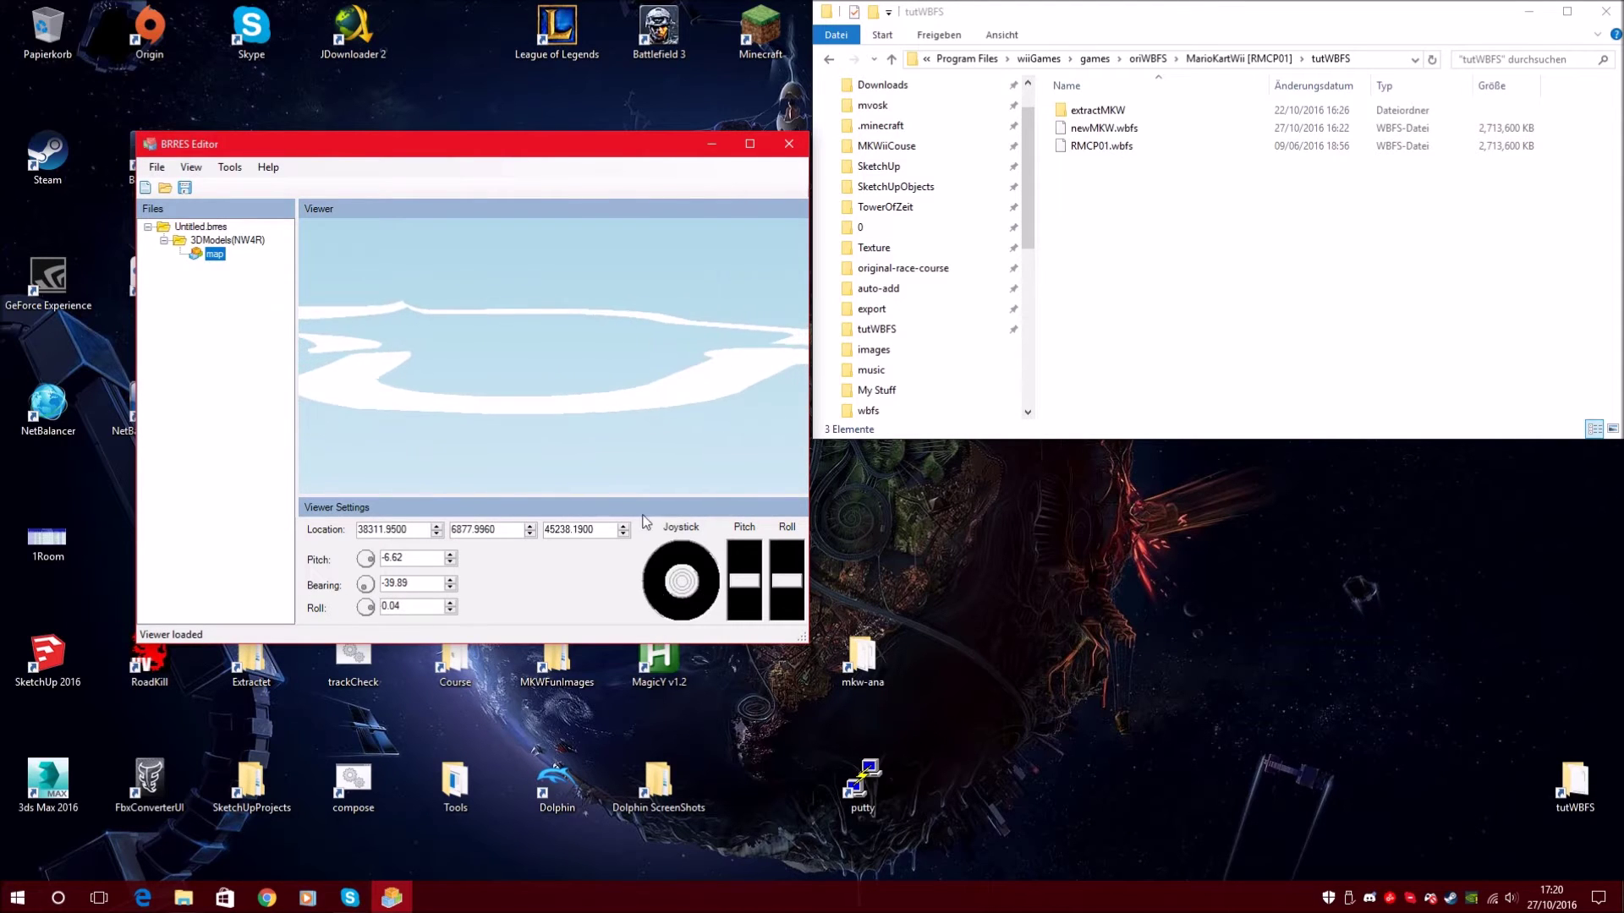
pyautogui.moveTo(626, 474); pyautogui.dragTo(583, 372)
pyautogui.click(156, 168)
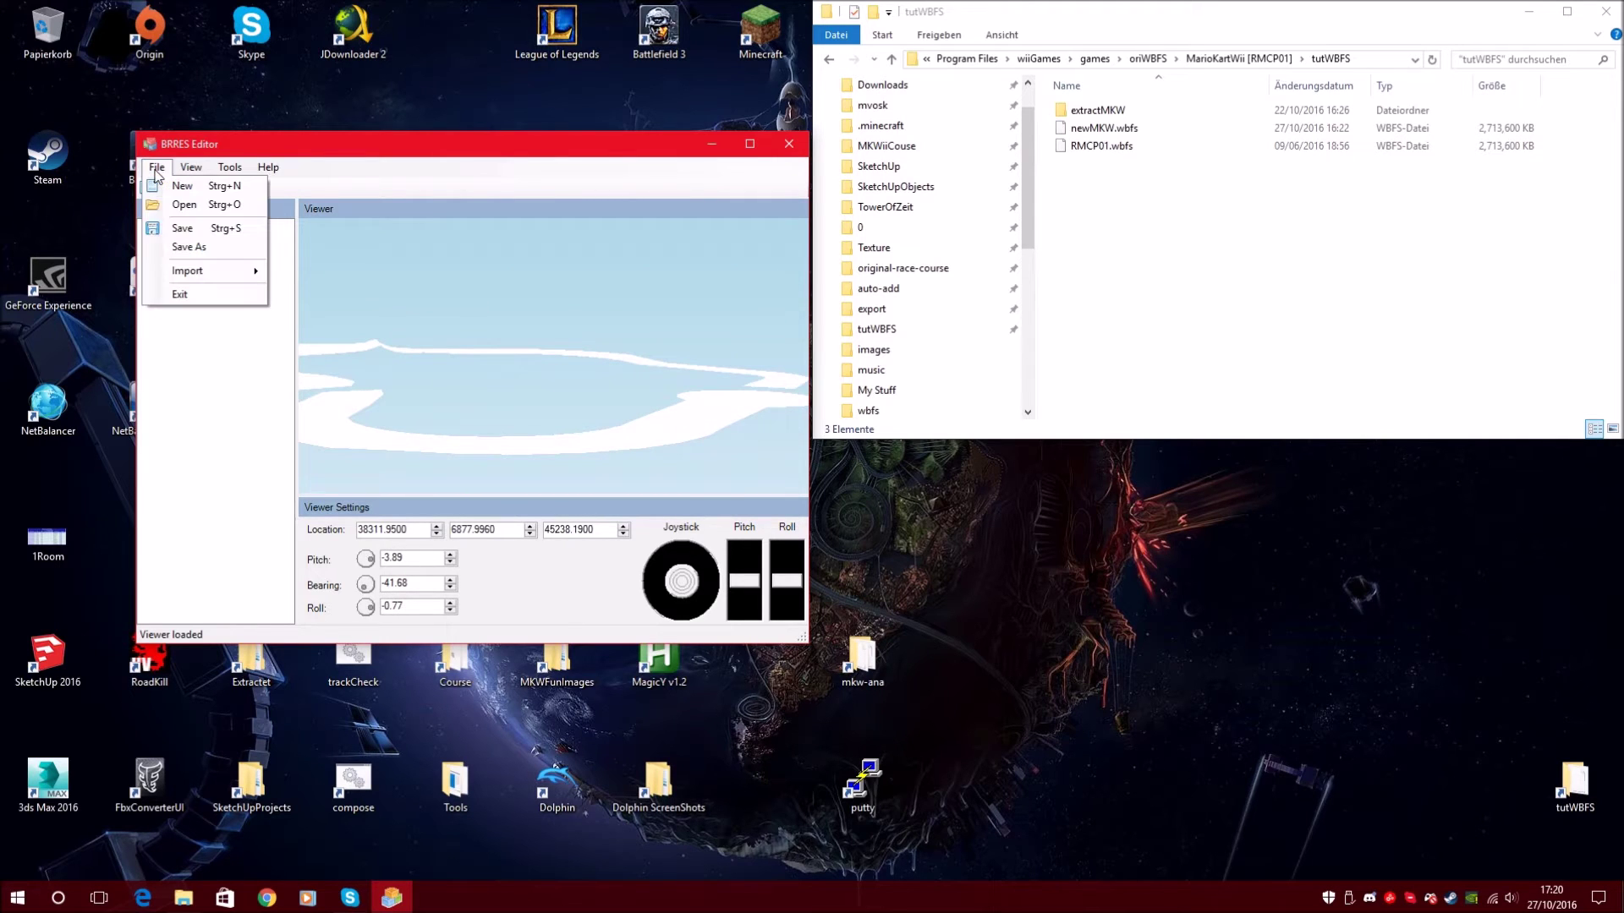
pyautogui.click(188, 247)
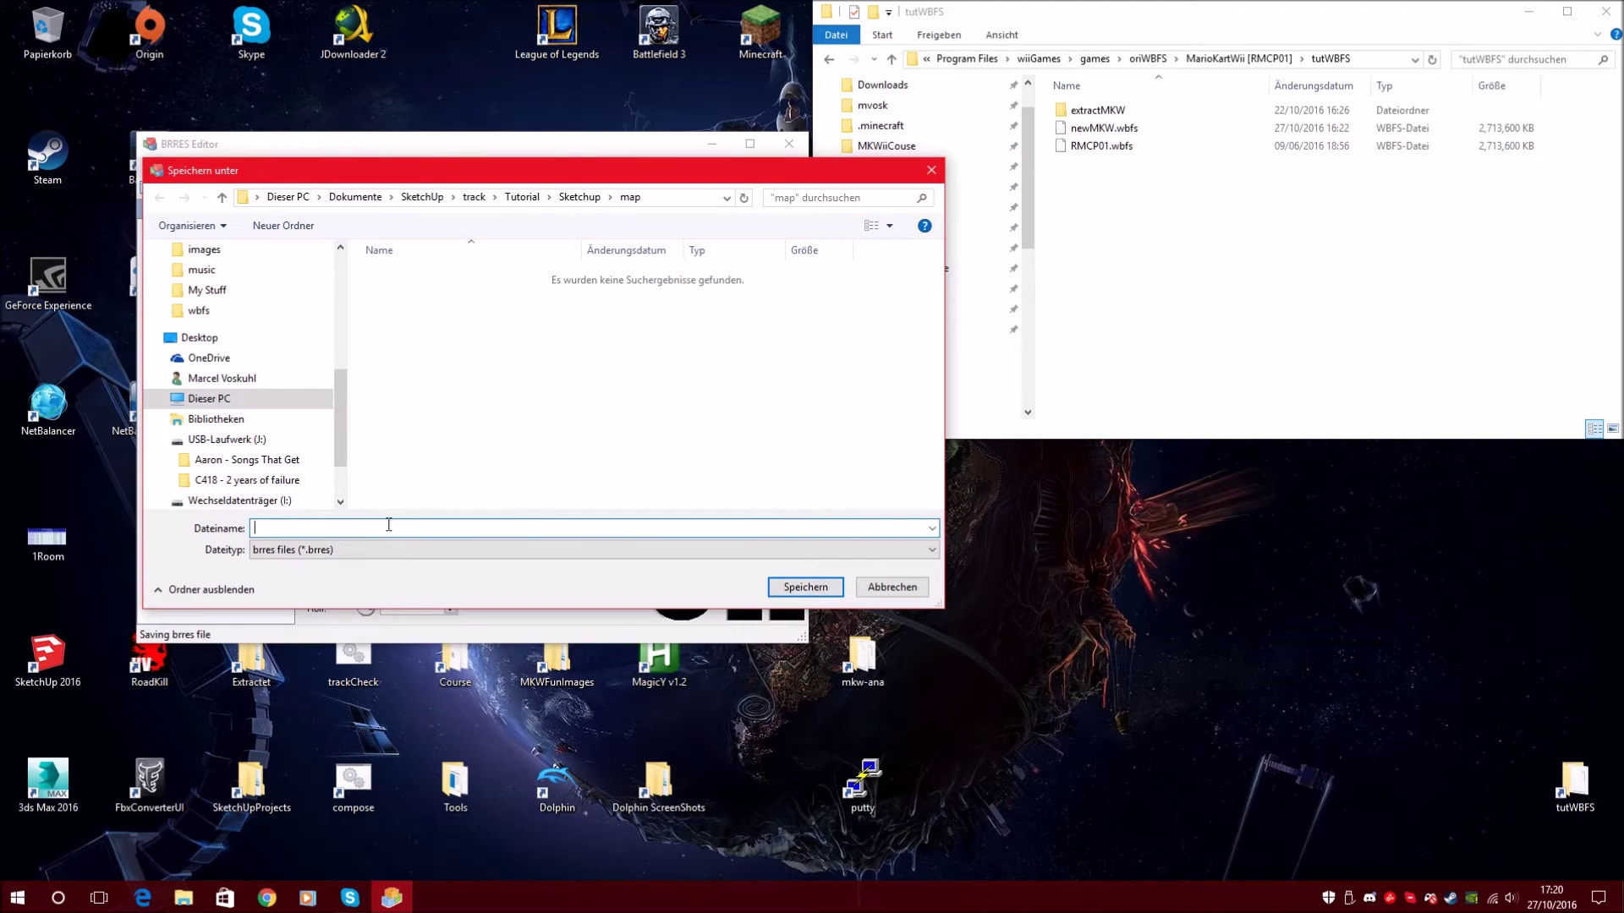
pyautogui.write('ma')
pyautogui.press('BackSpace')
pyautogui.press('BackSpace')
pyautogui.write('minimap')
pyautogui.press('Return')
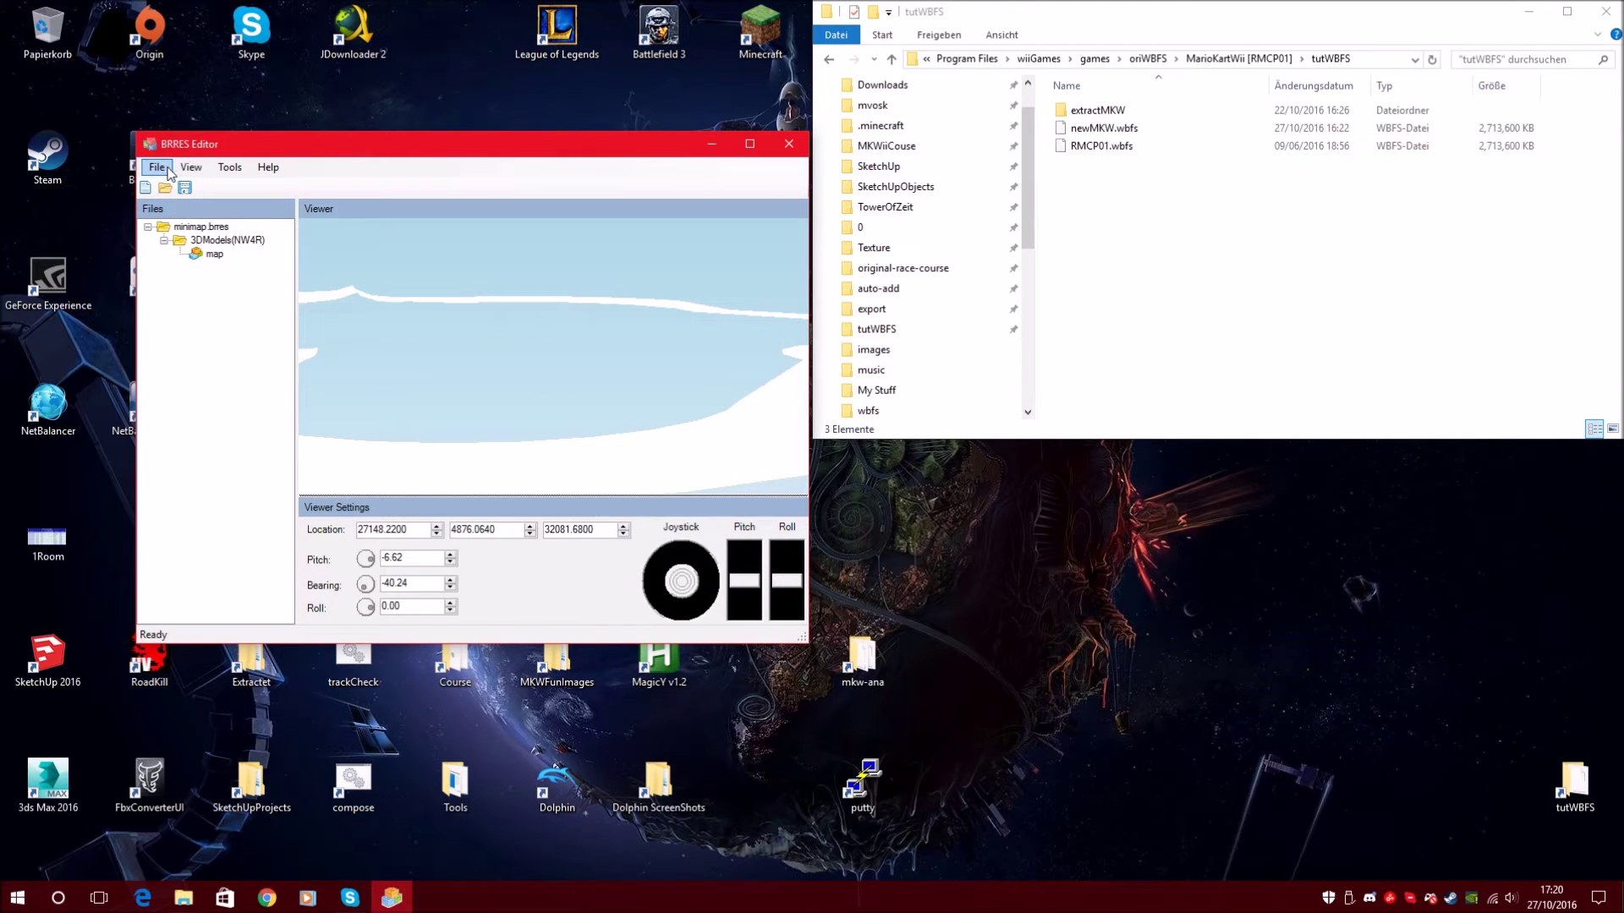
pyautogui.click(789, 144)
# - Bring the model folder's File Explorer window to the front from the taskbar
pyautogui.press('super')
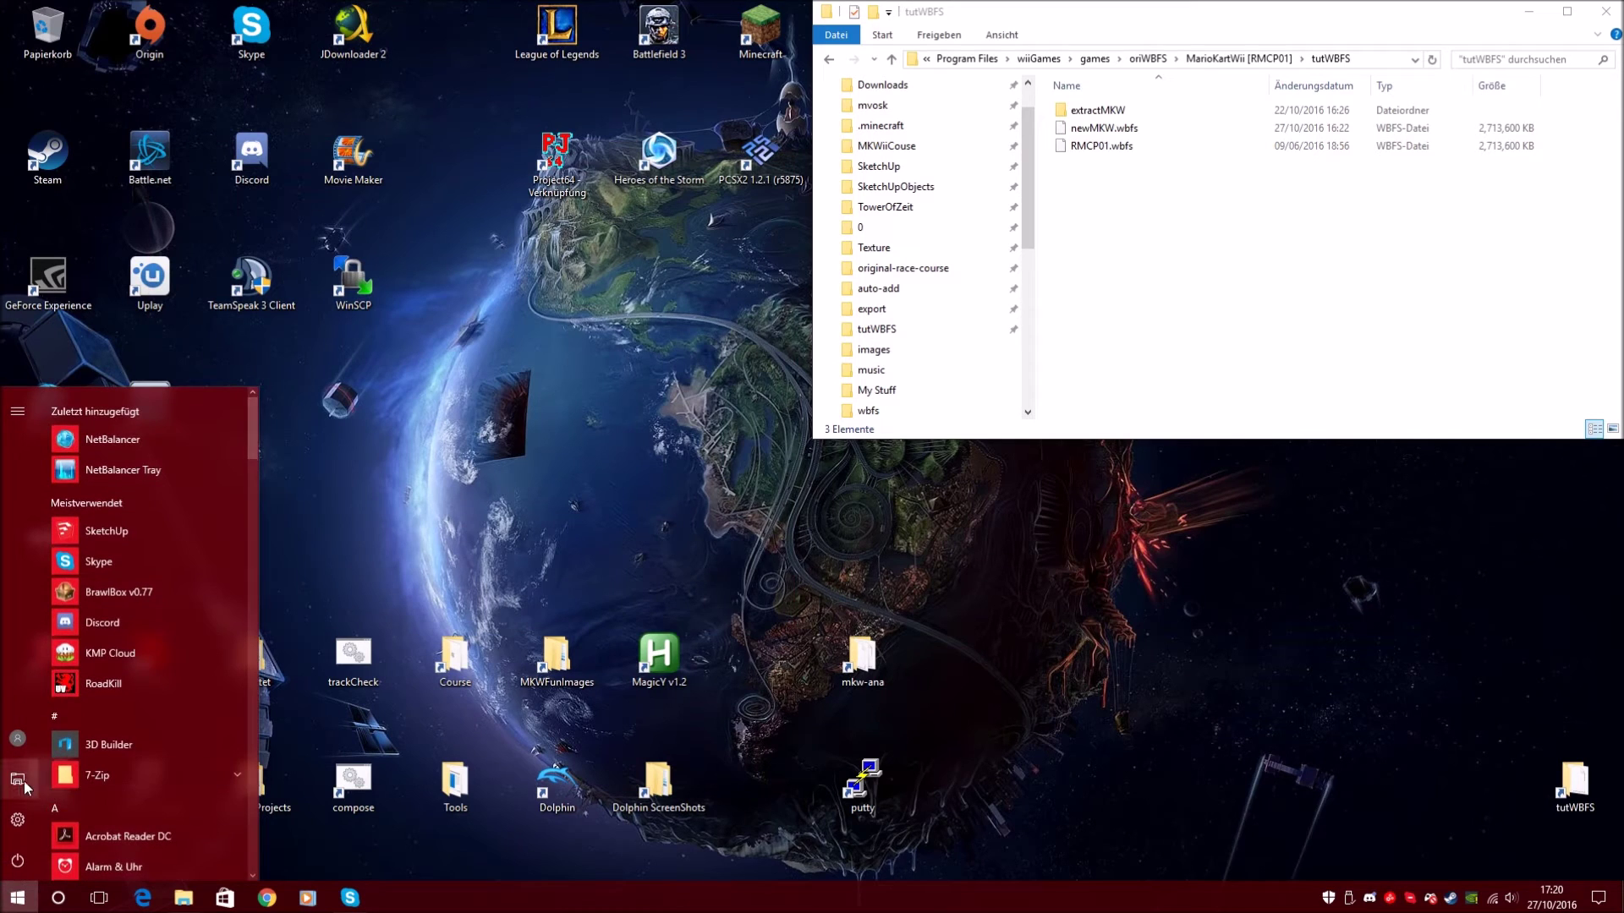
pyautogui.click(405, 561)
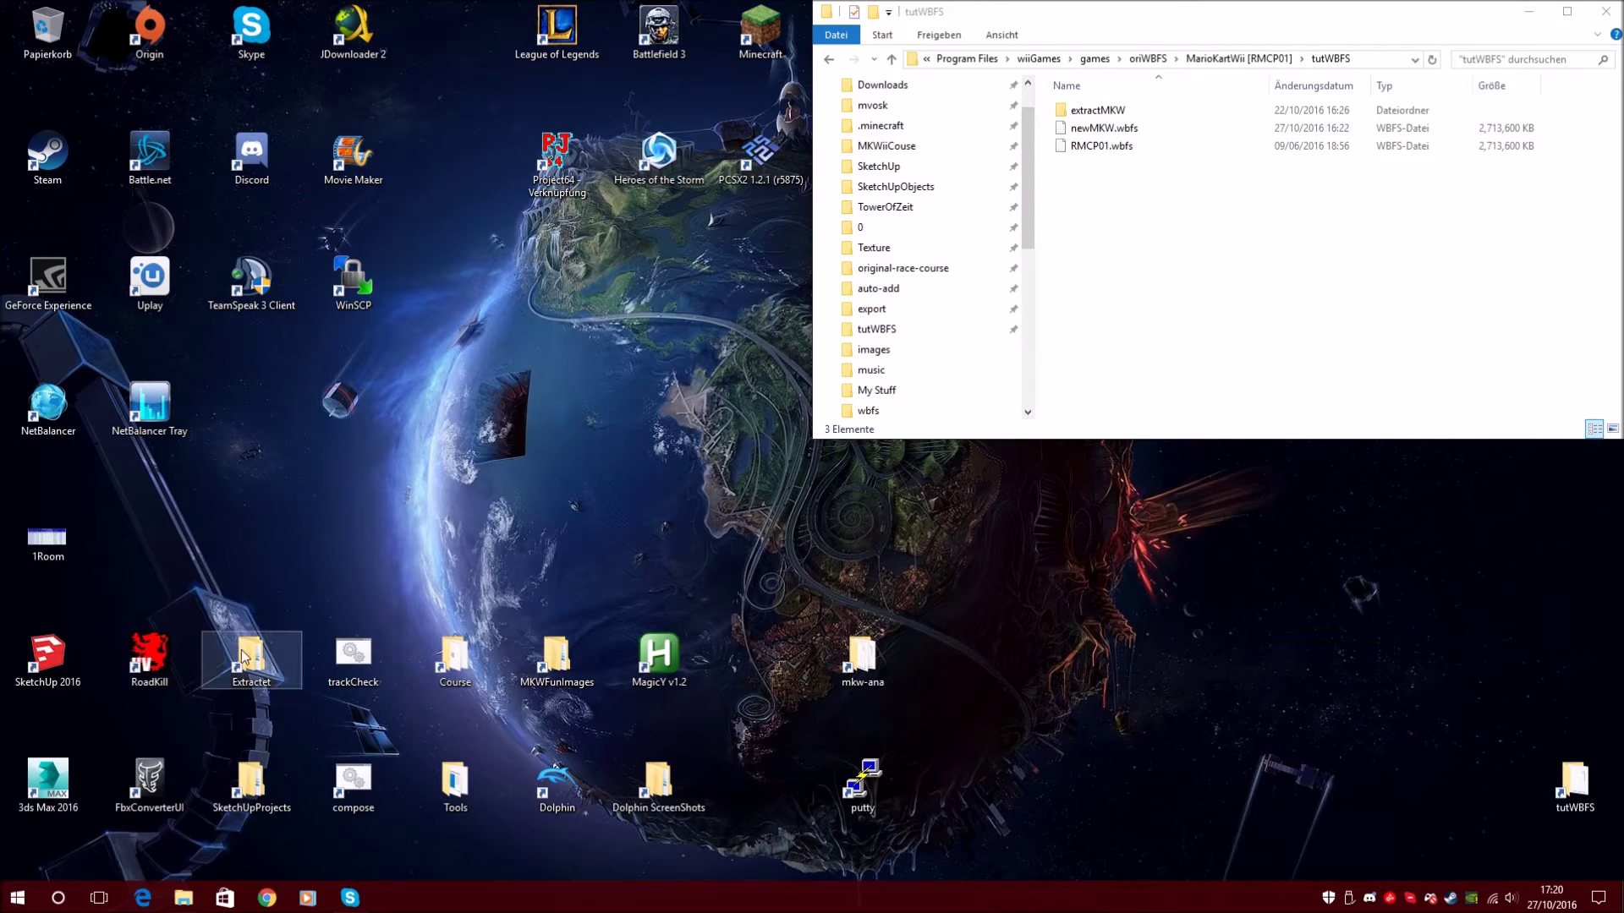
pyautogui.moveTo(183, 898)
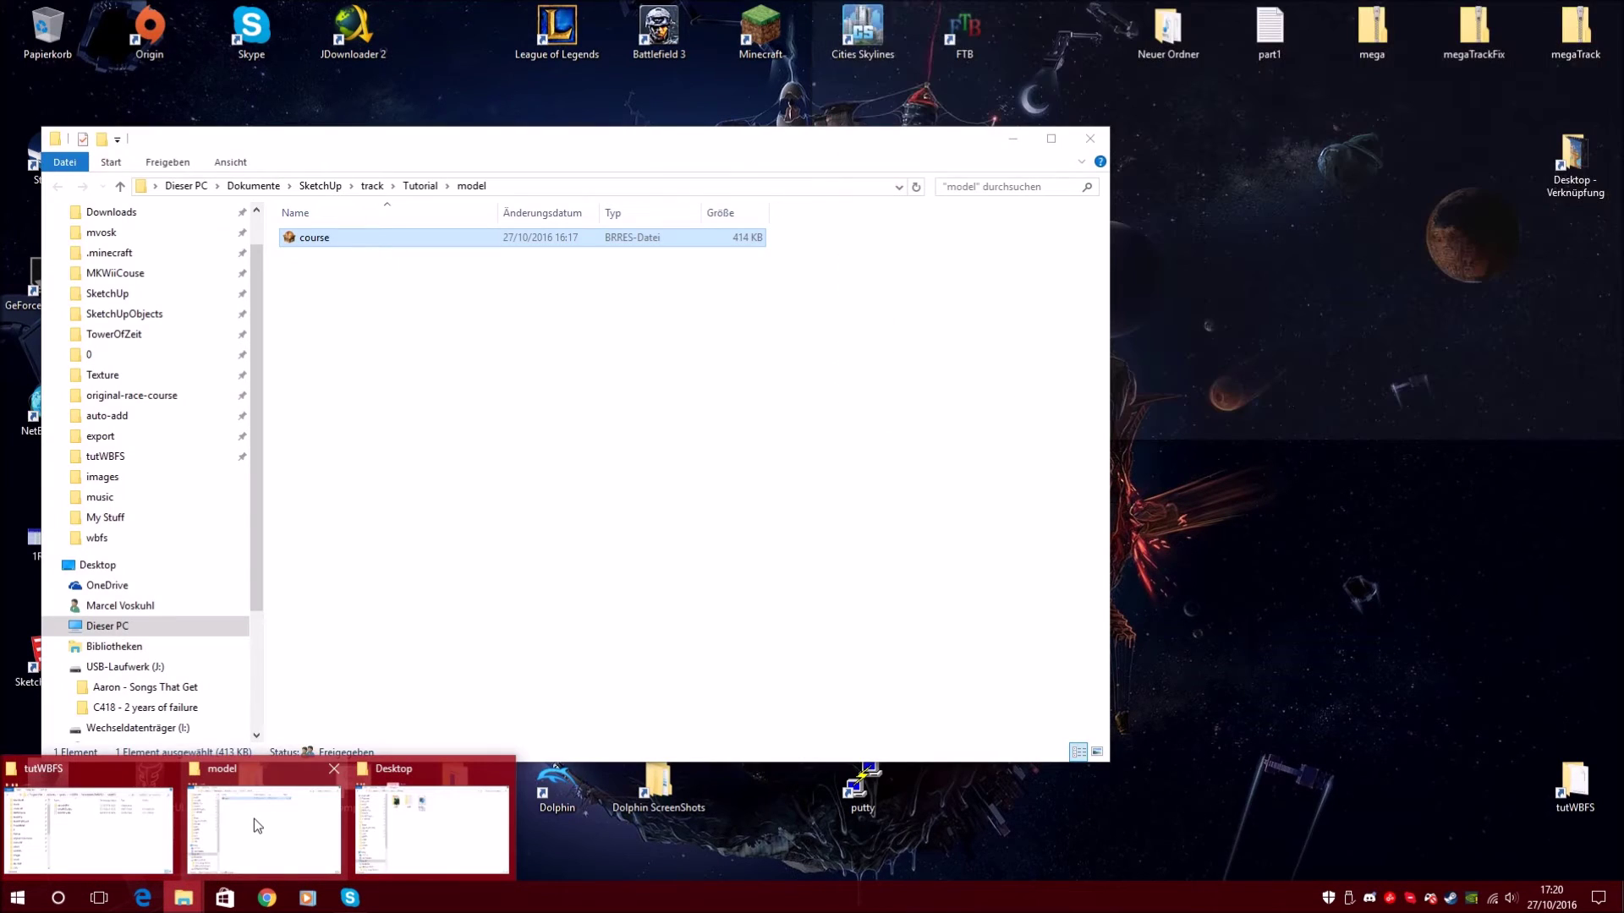
pyautogui.click(256, 826)
# - Navigate track > Tutorial > Sketchup > map to reveal the new minimap file
pyautogui.click(414, 186)
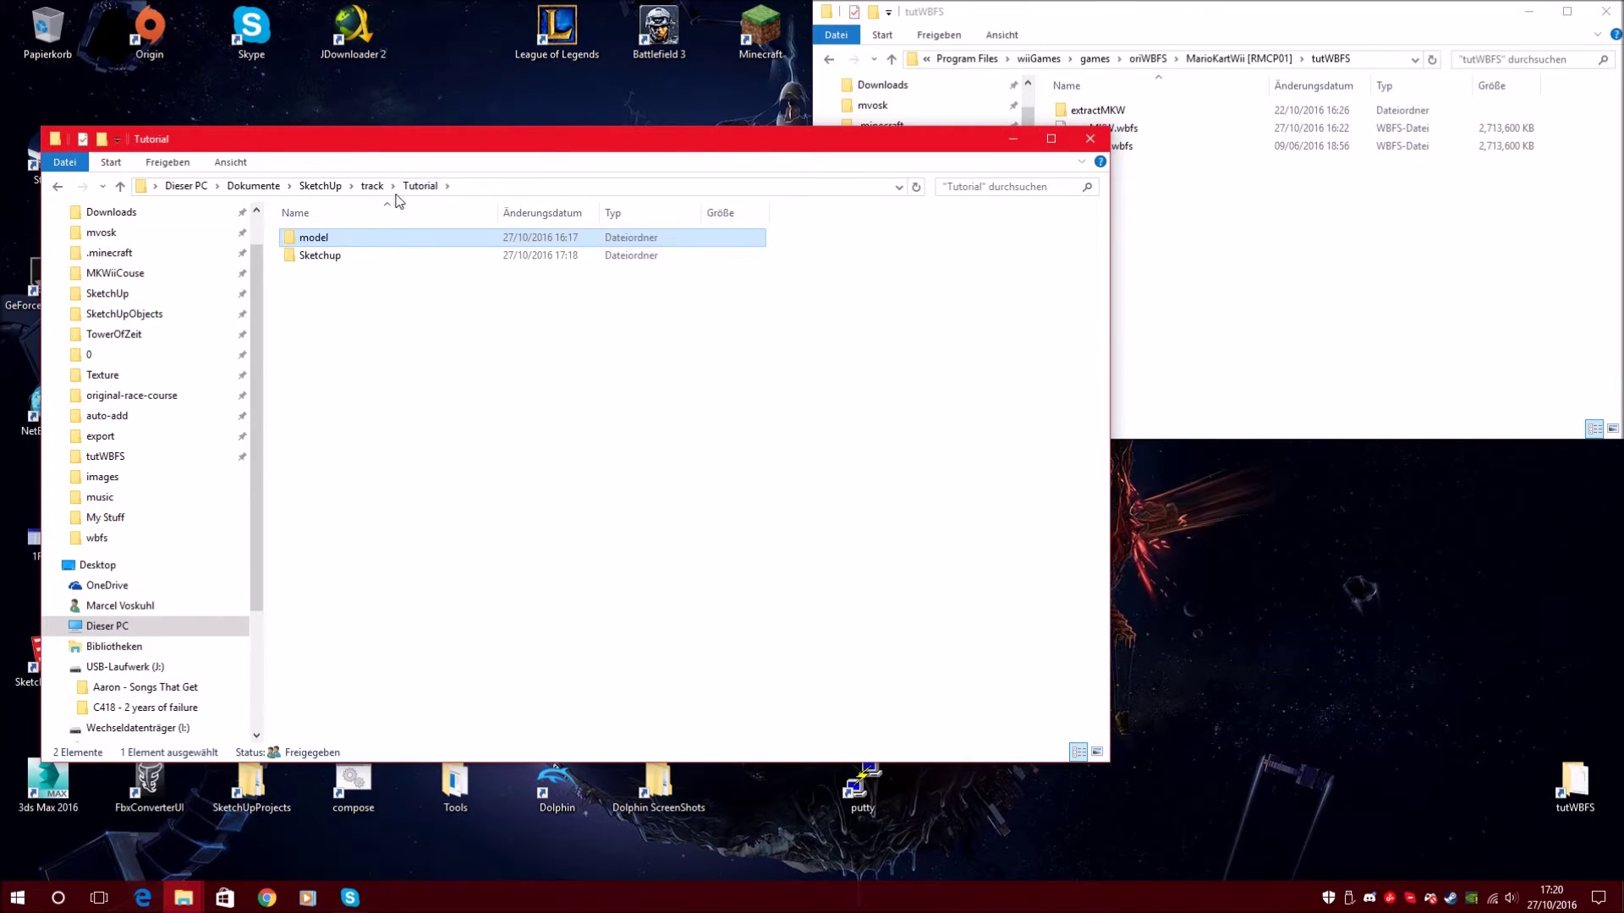
pyautogui.click(372, 186)
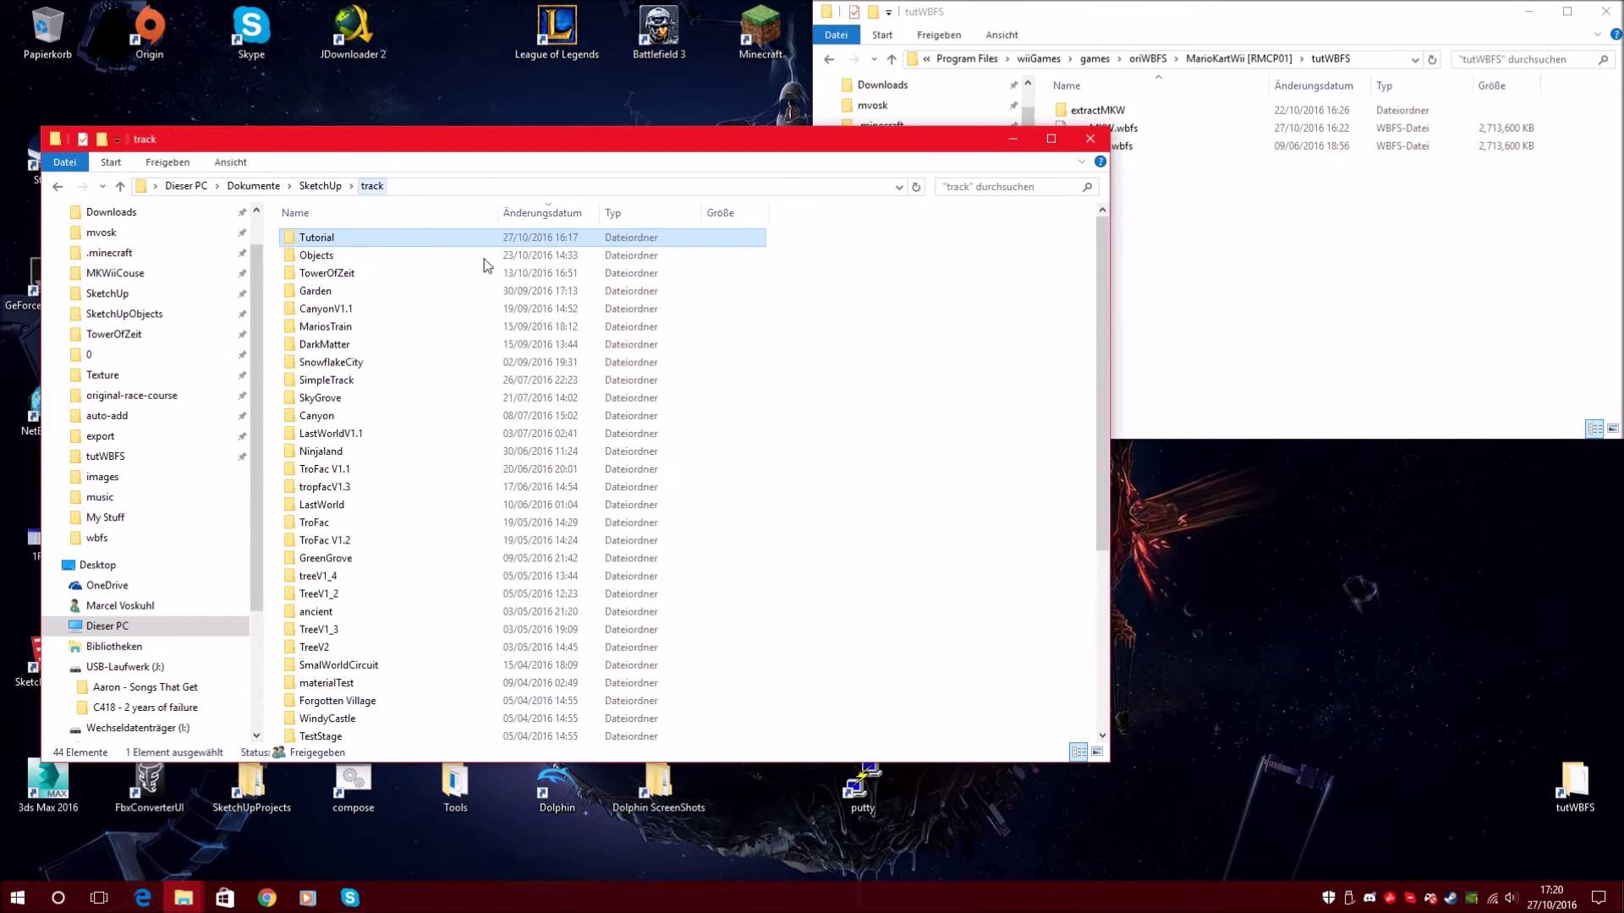
pyautogui.doubleClick(332, 240)
pyautogui.doubleClick(332, 256)
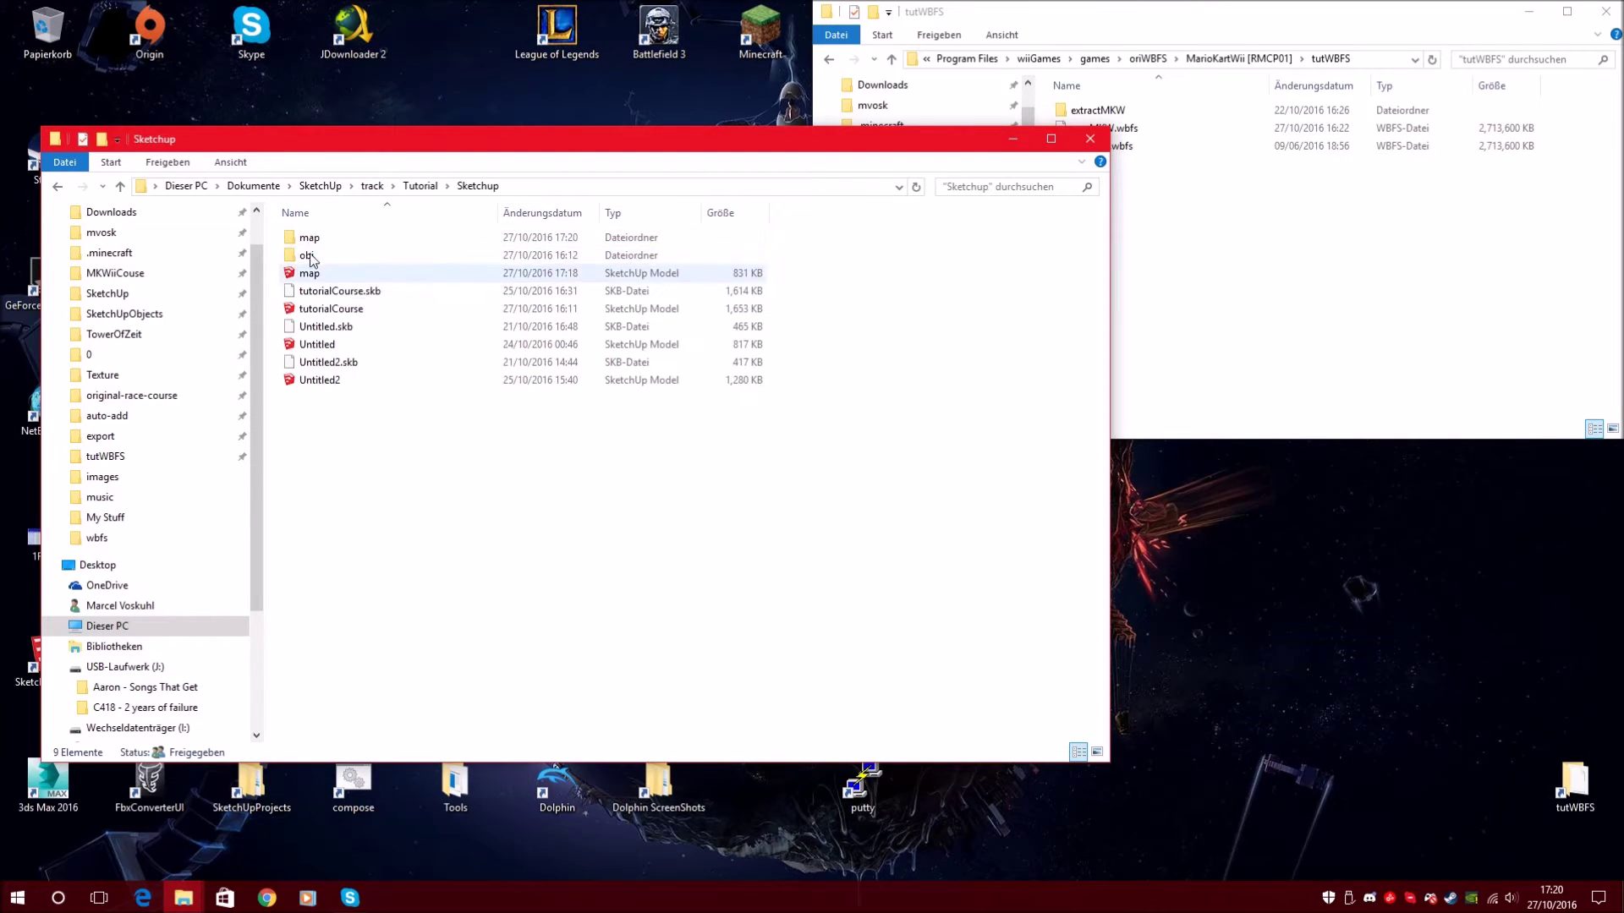
pyautogui.doubleClick(312, 238)
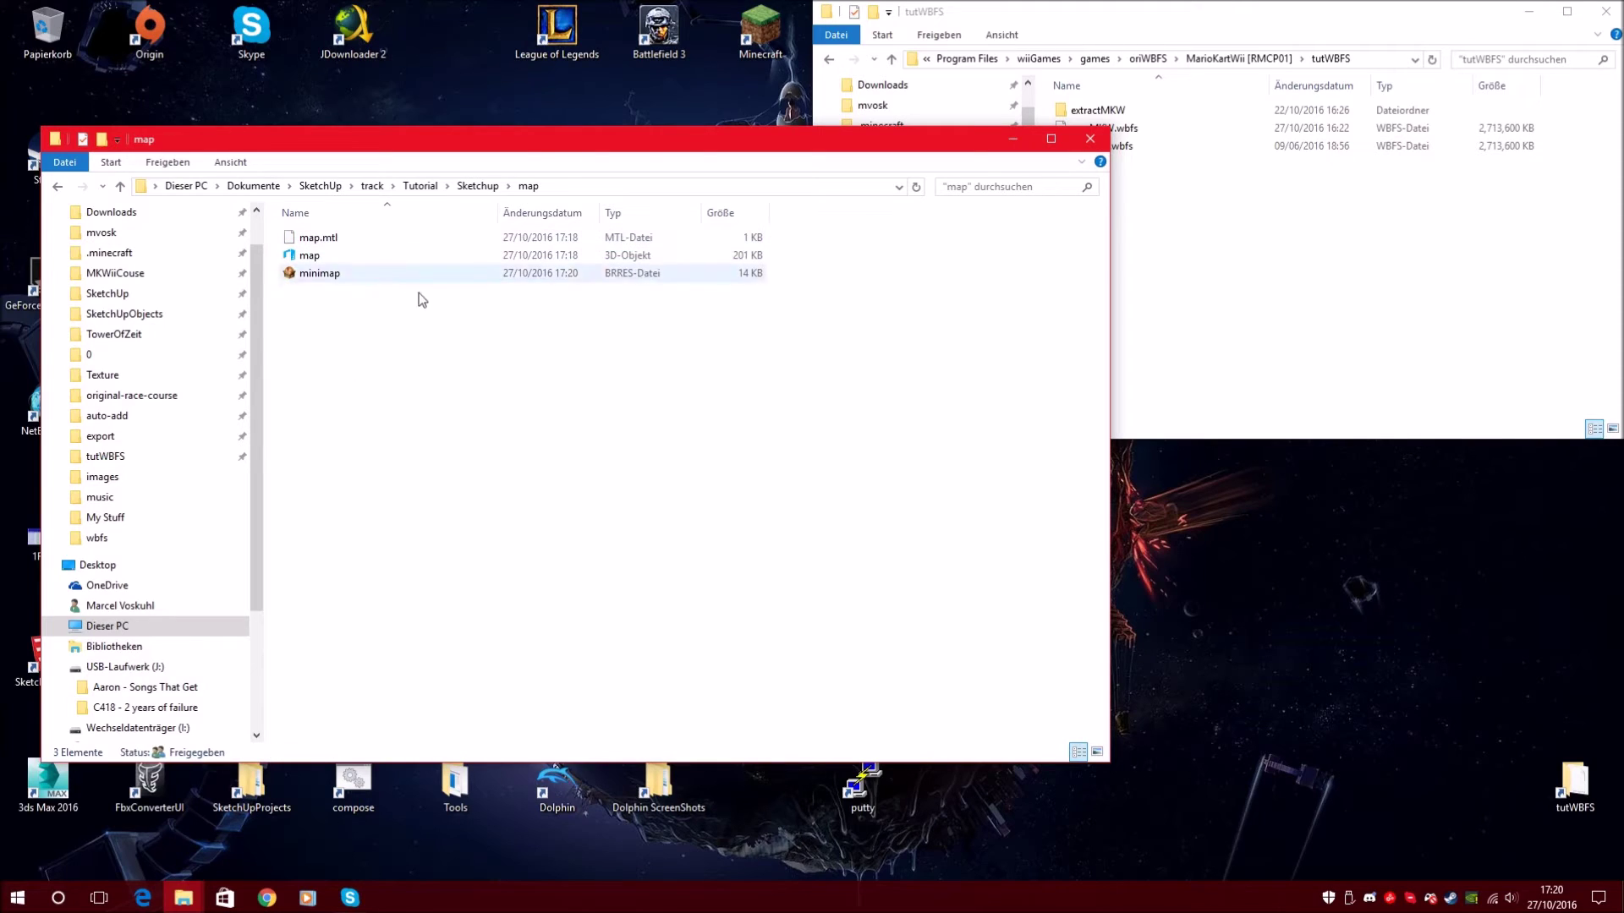
pyautogui.click(326, 276)
pyautogui.click(369, 405)
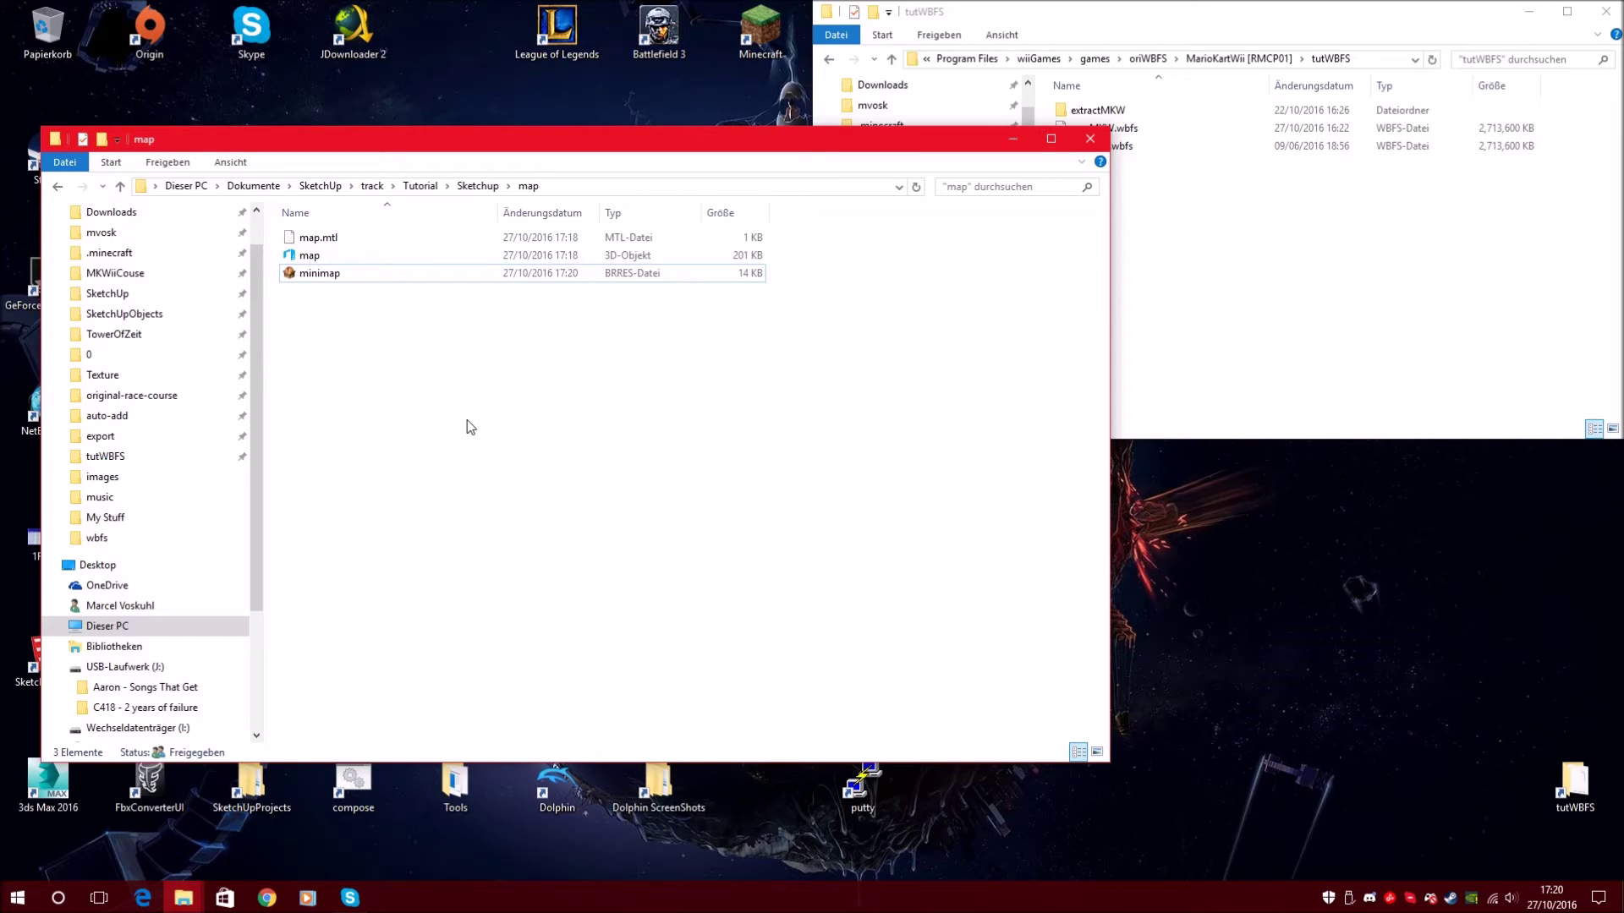
# - Open a command prompt in the map folder and run wszst on minimap.brres to patch it
pyautogui.rightClick(376, 420)
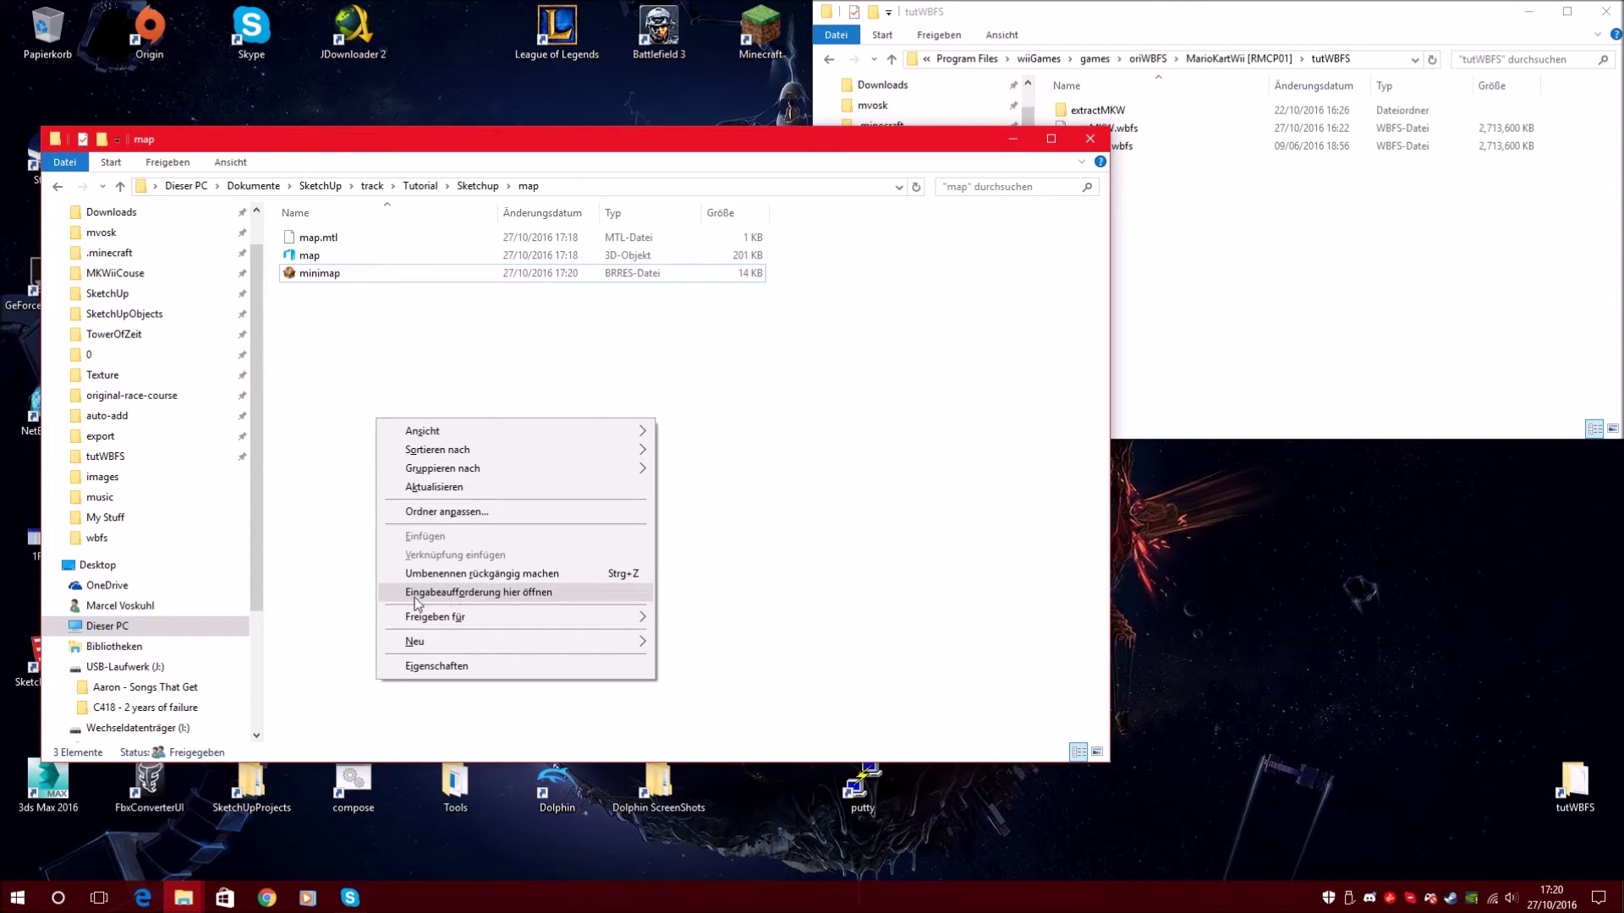
pyautogui.click(489, 594)
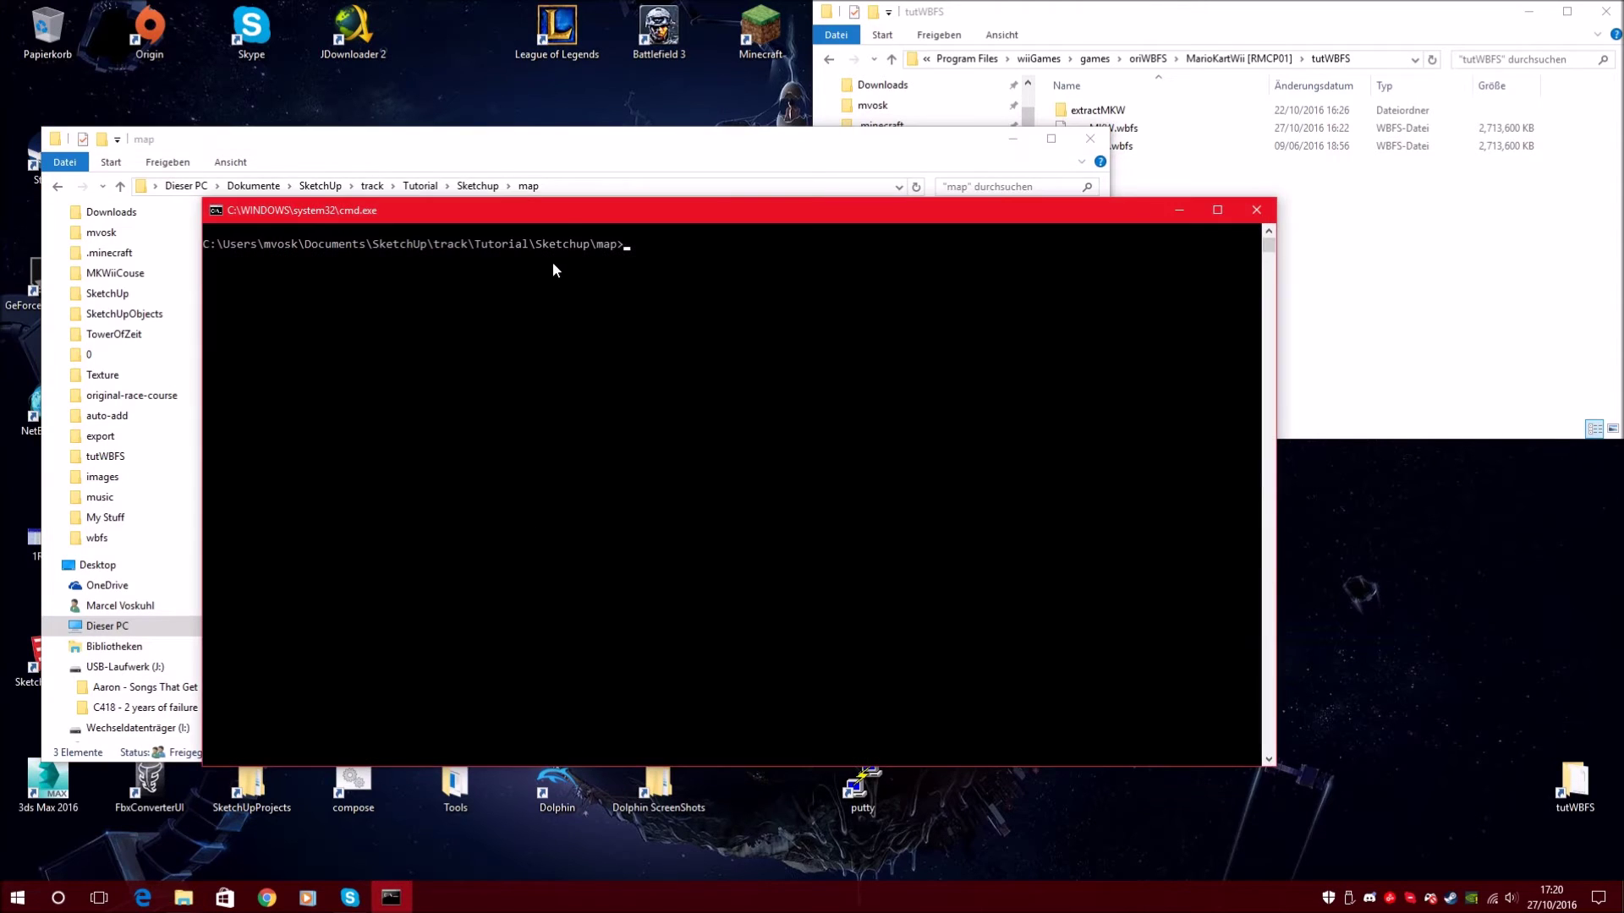
pyautogui.moveTo(566, 216); pyautogui.dragTo(699, 455)
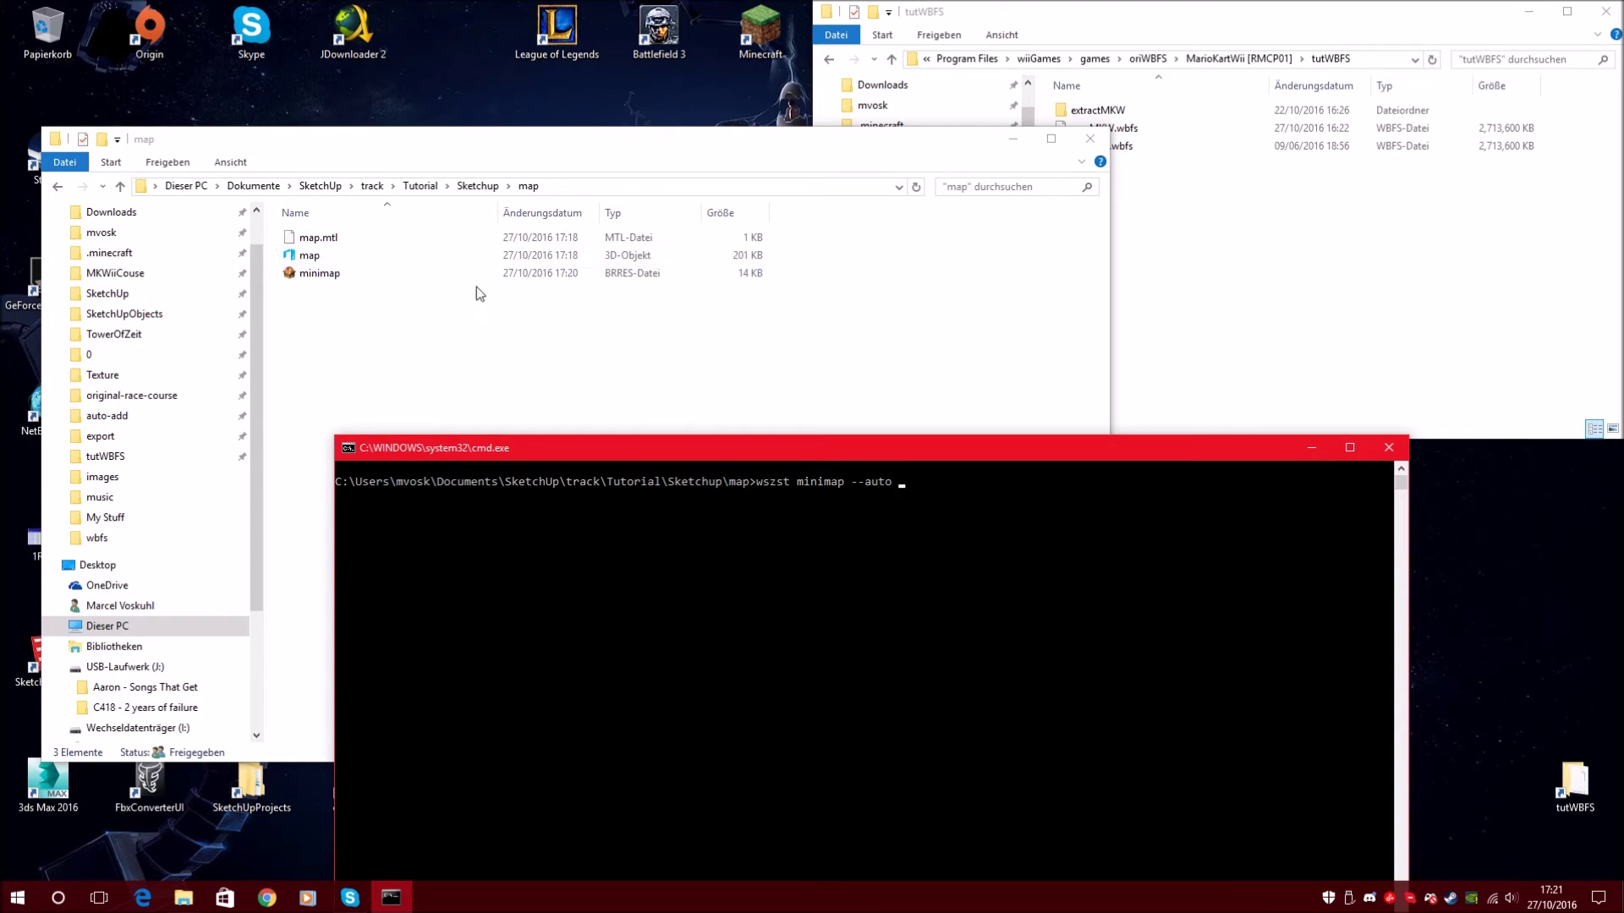
pyautogui.write('min')
pyautogui.press('Tab')
pyautogui.press('Return')
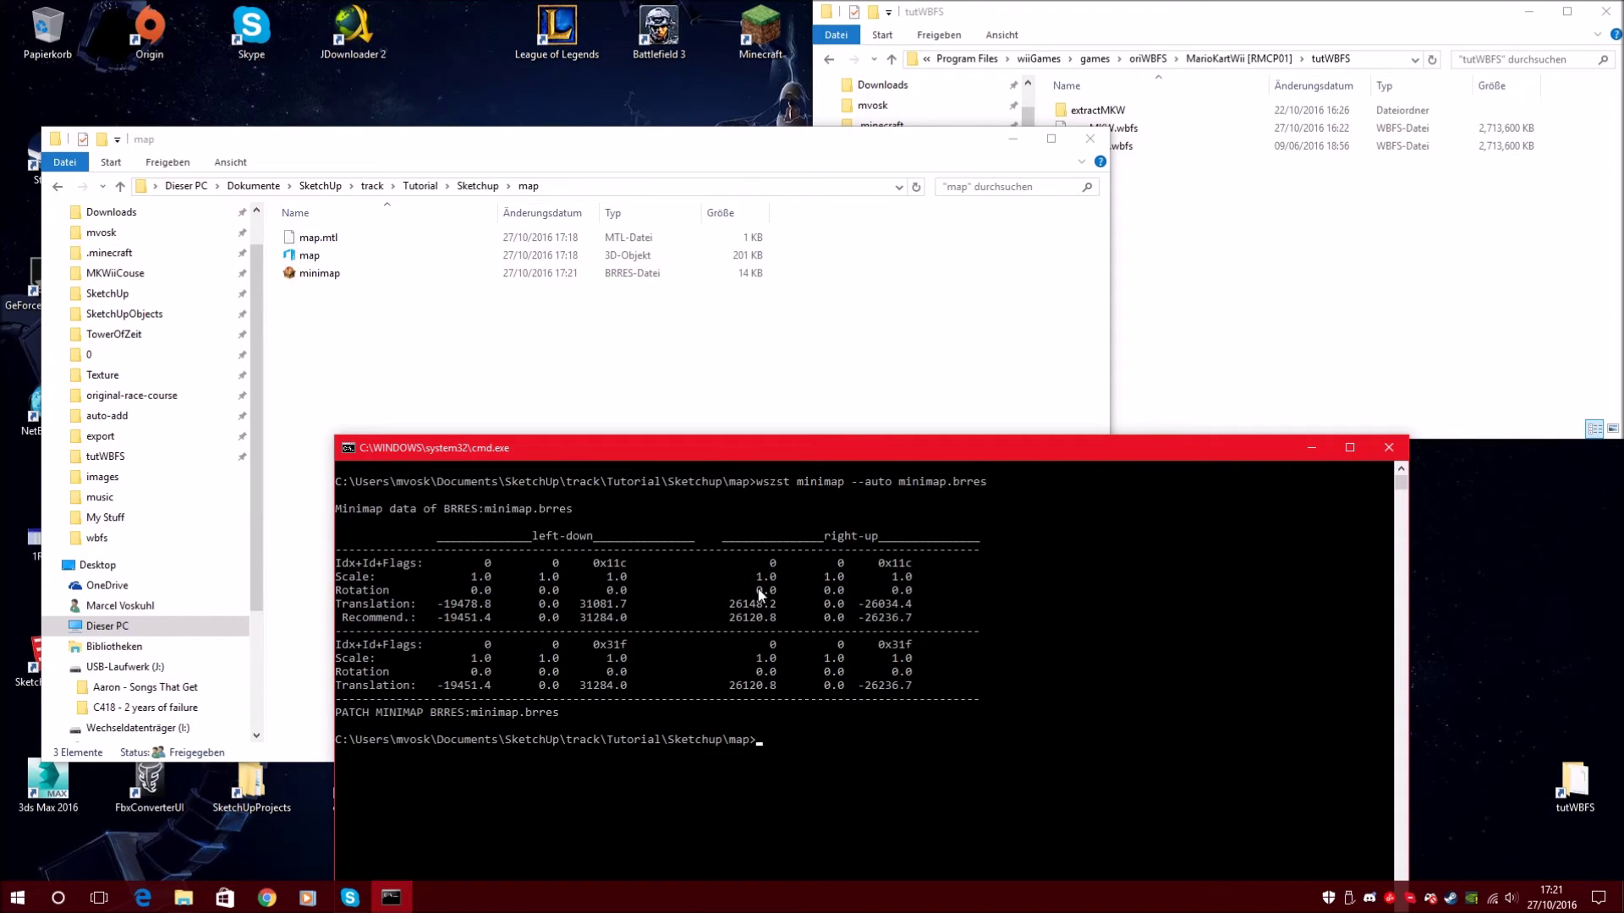
pyautogui.click(1388, 449)
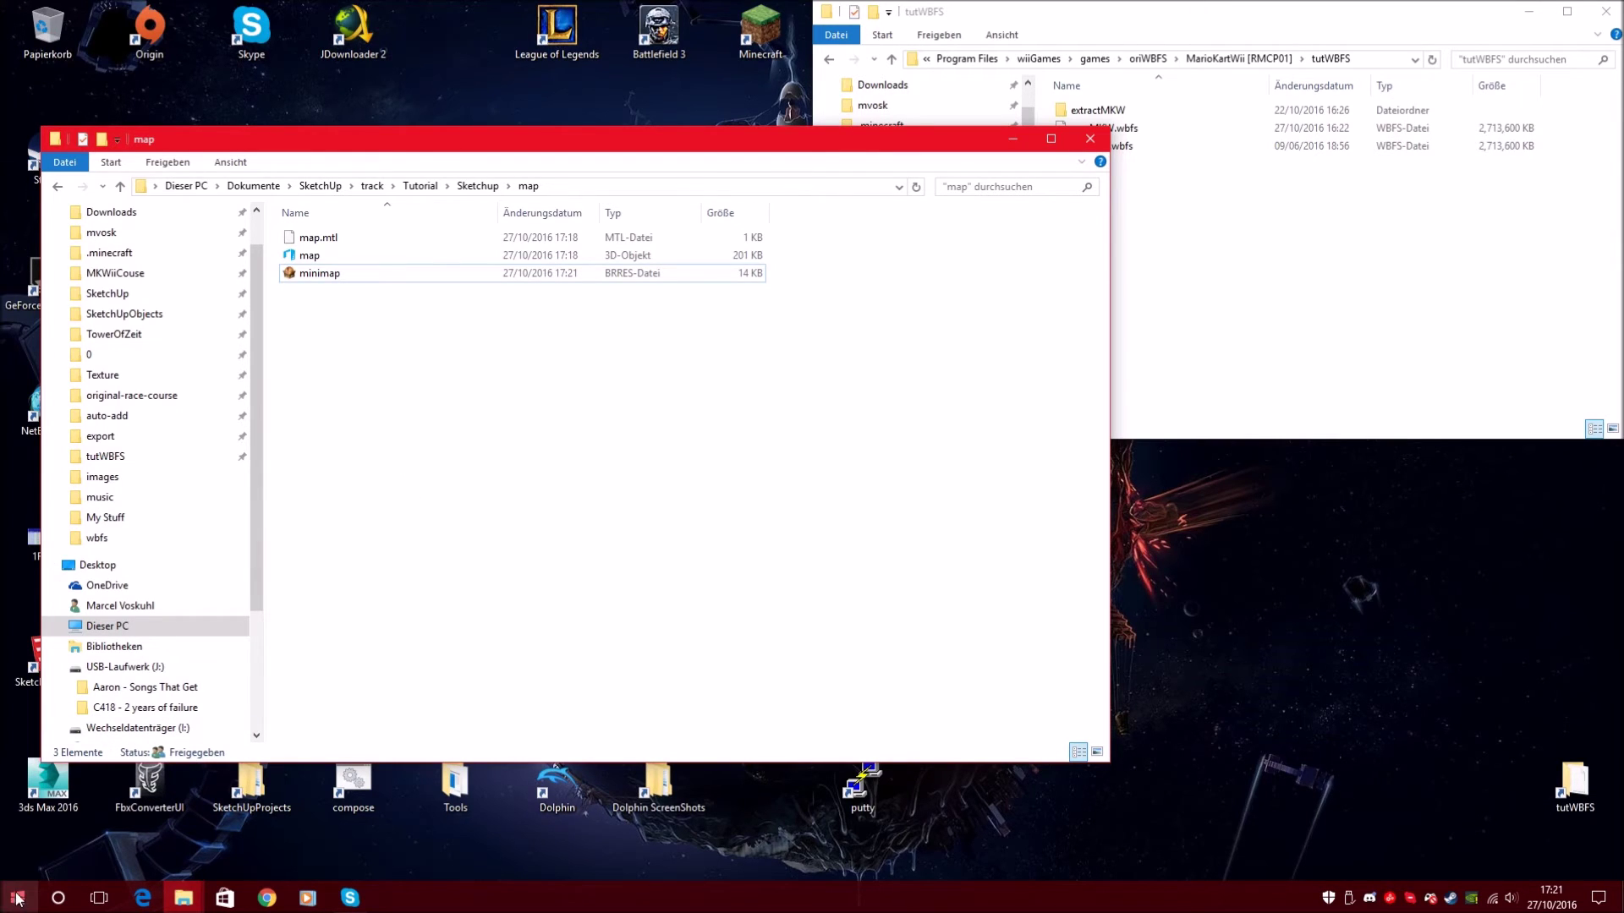
# - Reopen a command prompt in the map folder, move it aside, and close it again
pyautogui.keyDown('shift'); pyautogui.rightClick(414, 433); pyautogui.keyUp('shift')
pyautogui.click(540, 572)
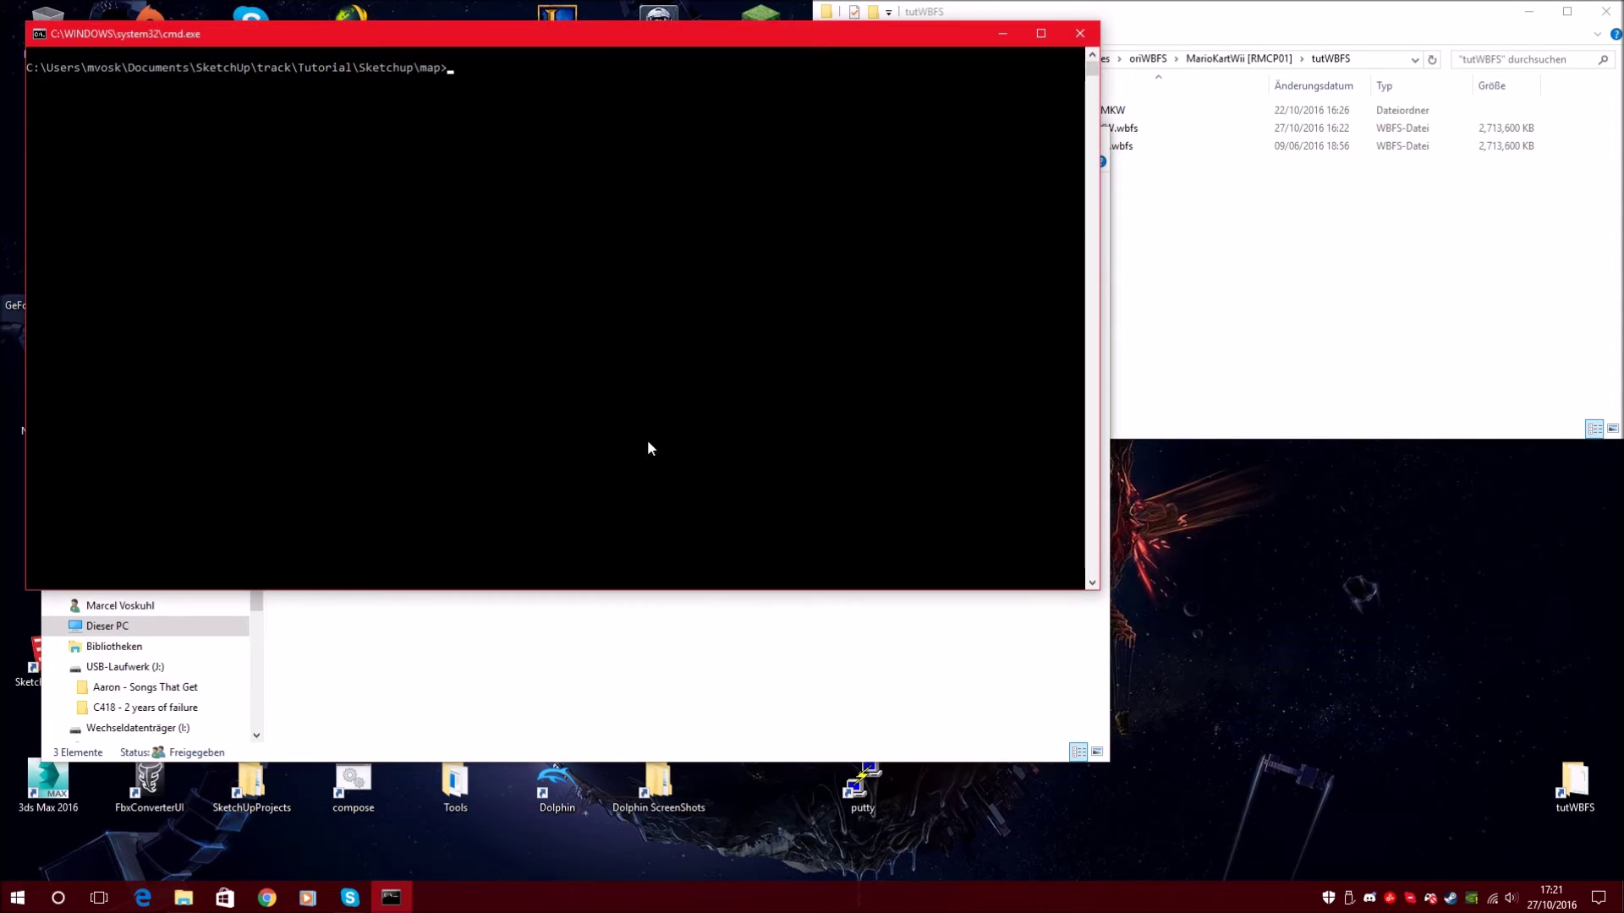
pyautogui.moveTo(540, 34); pyautogui.dragTo(804, 466)
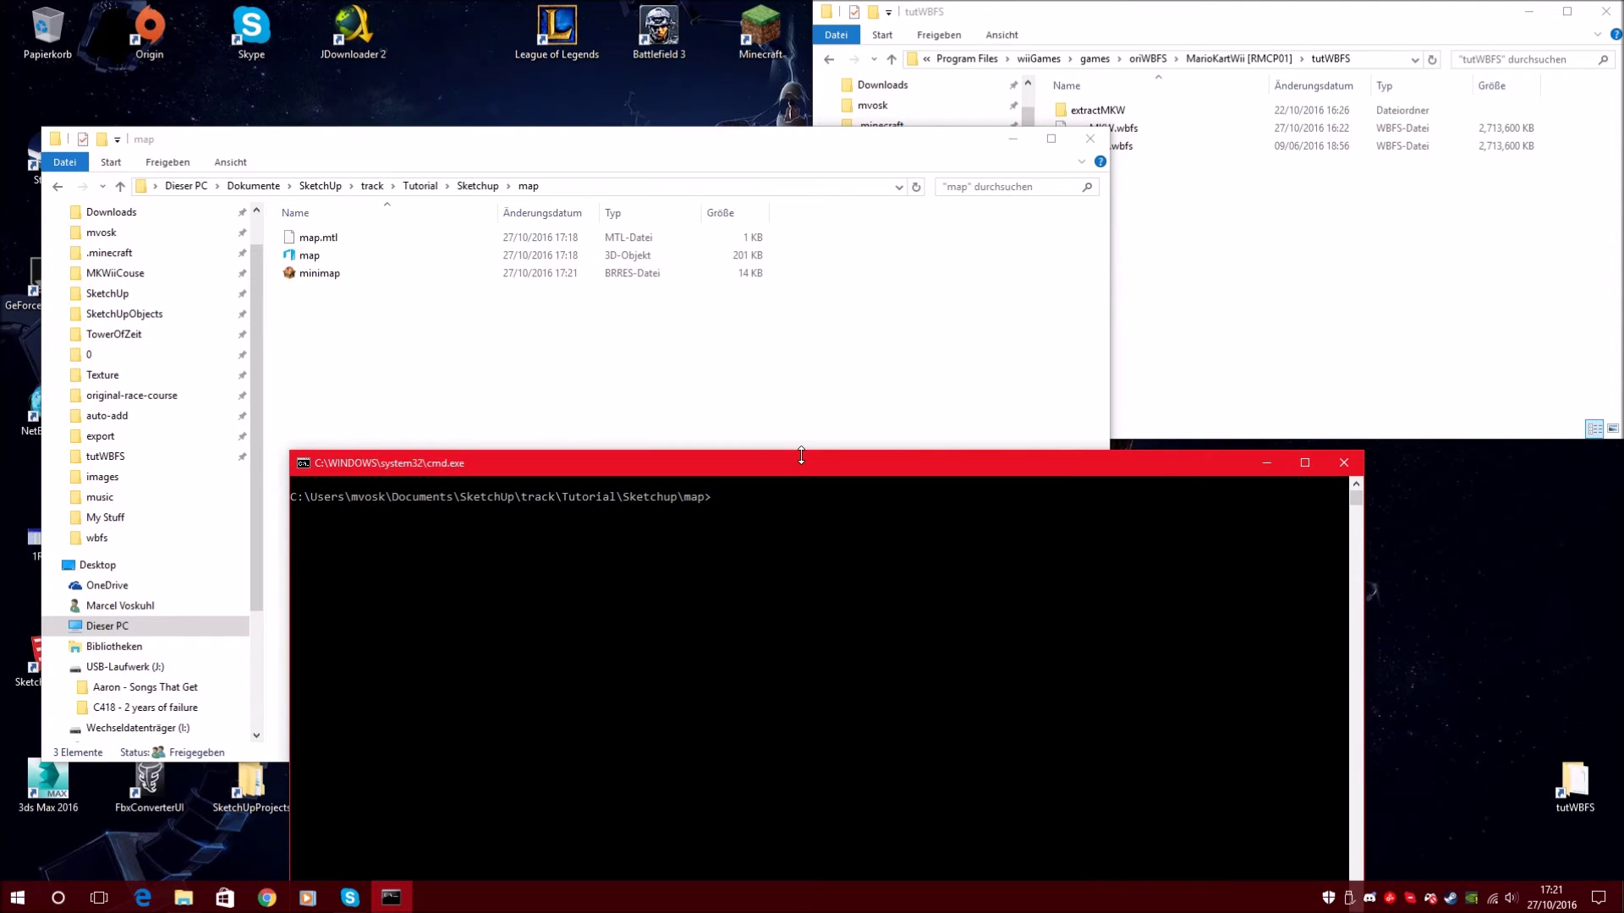
pyautogui.click(1344, 464)
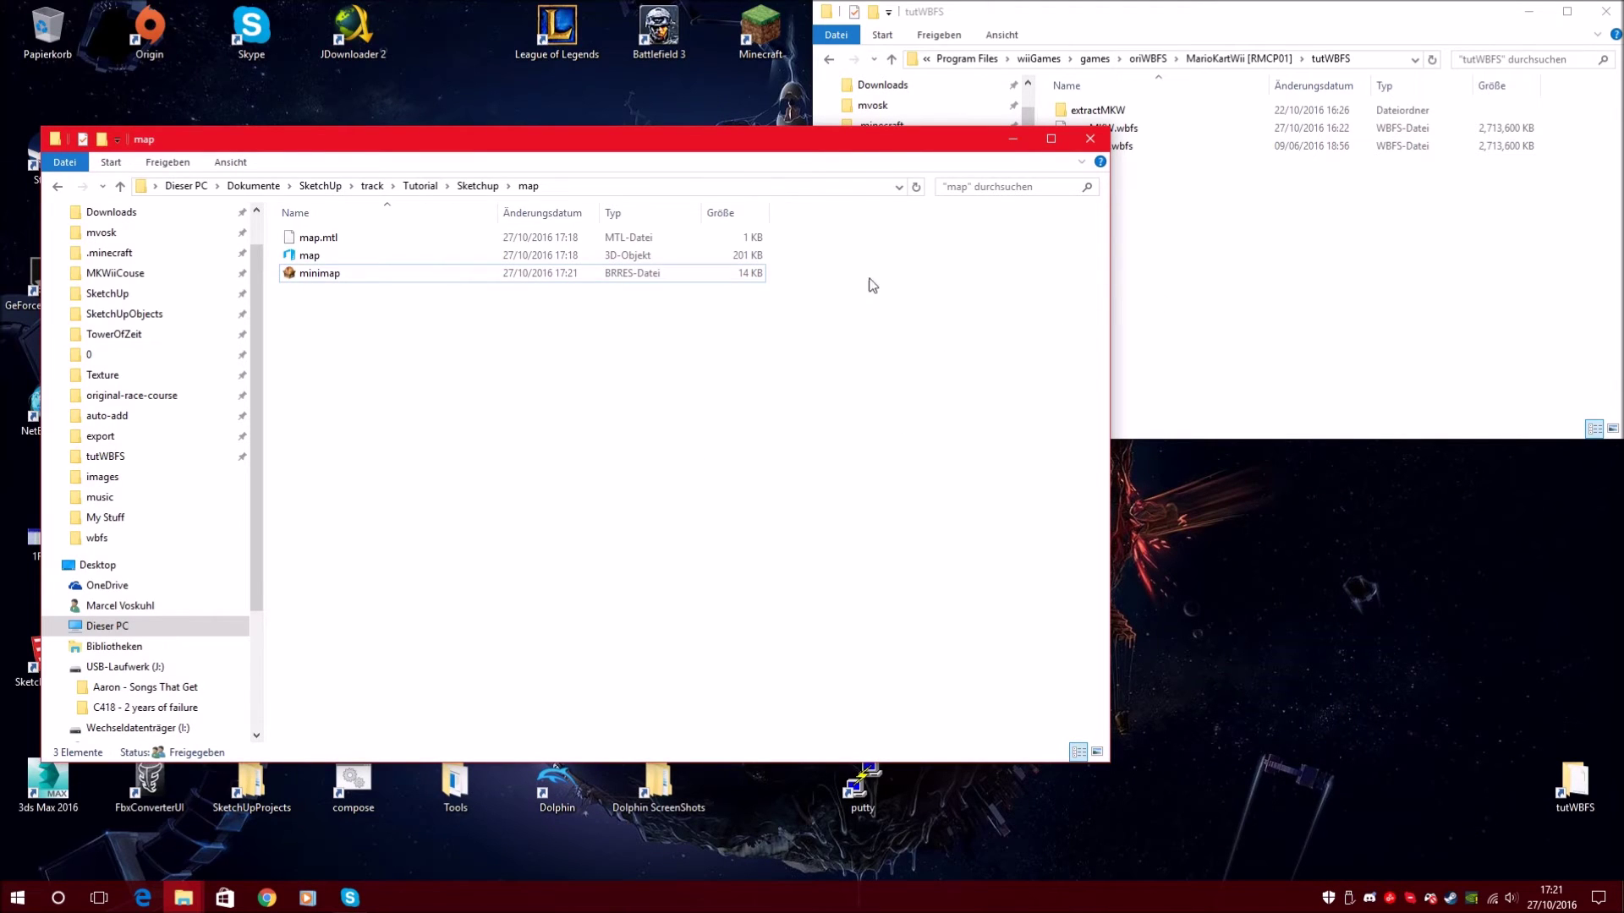
# - In the tutWBFS window, open extractMKW > files, then back out to tutWBFS
pyautogui.click(1201, 254)
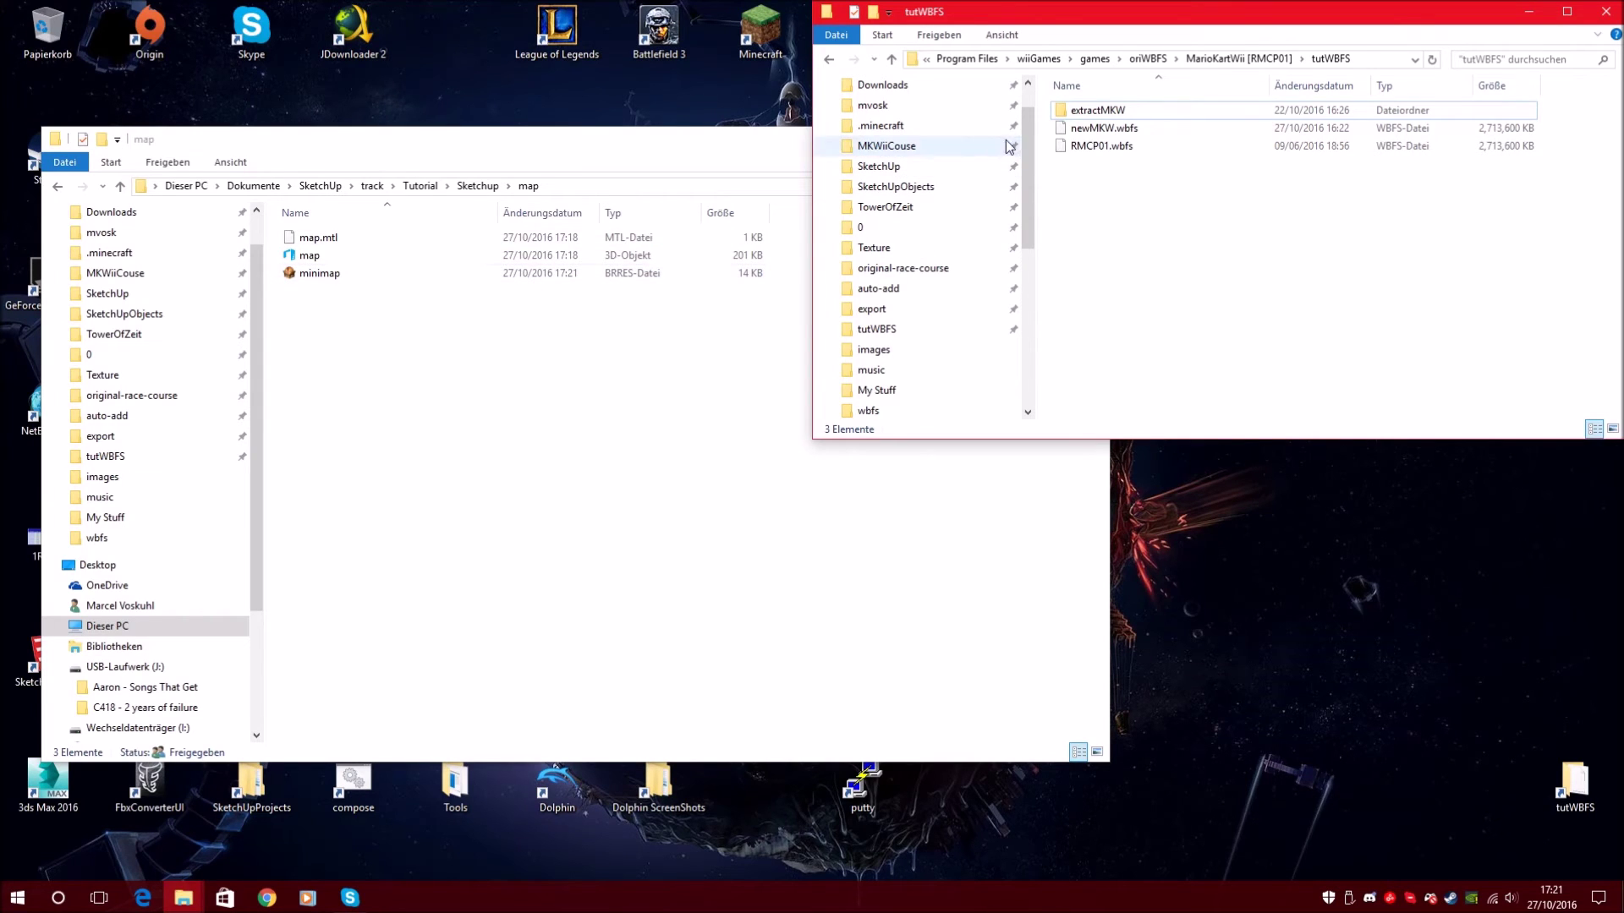
pyautogui.click(1112, 113)
pyautogui.doubleClick(1111, 114)
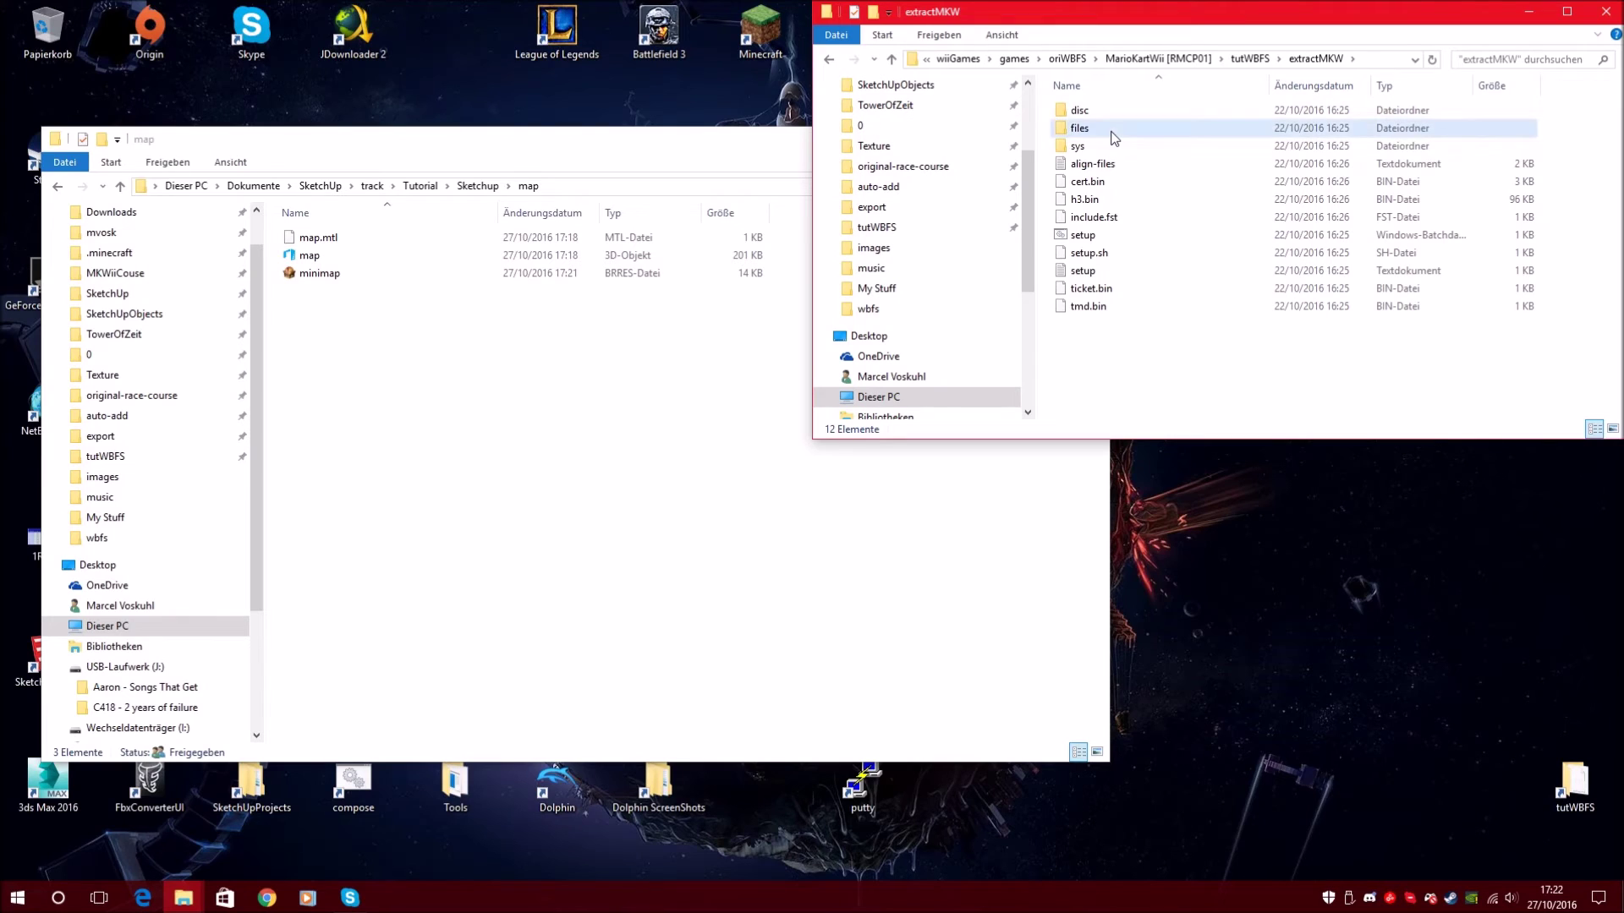
pyautogui.doubleClick(1113, 130)
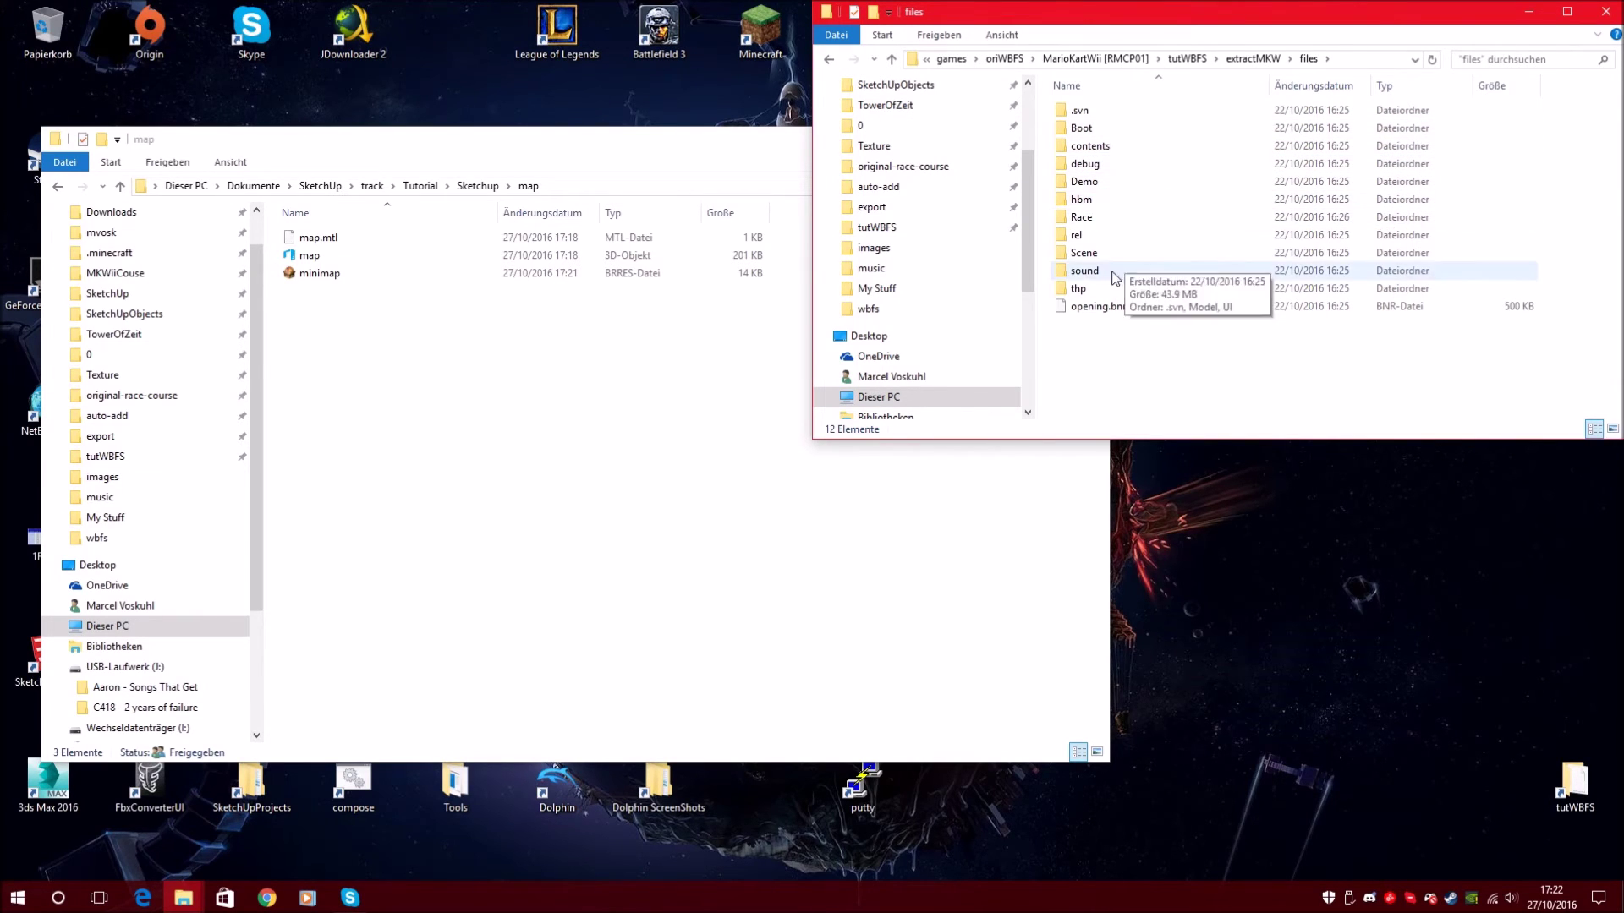
pyautogui.click(1252, 59)
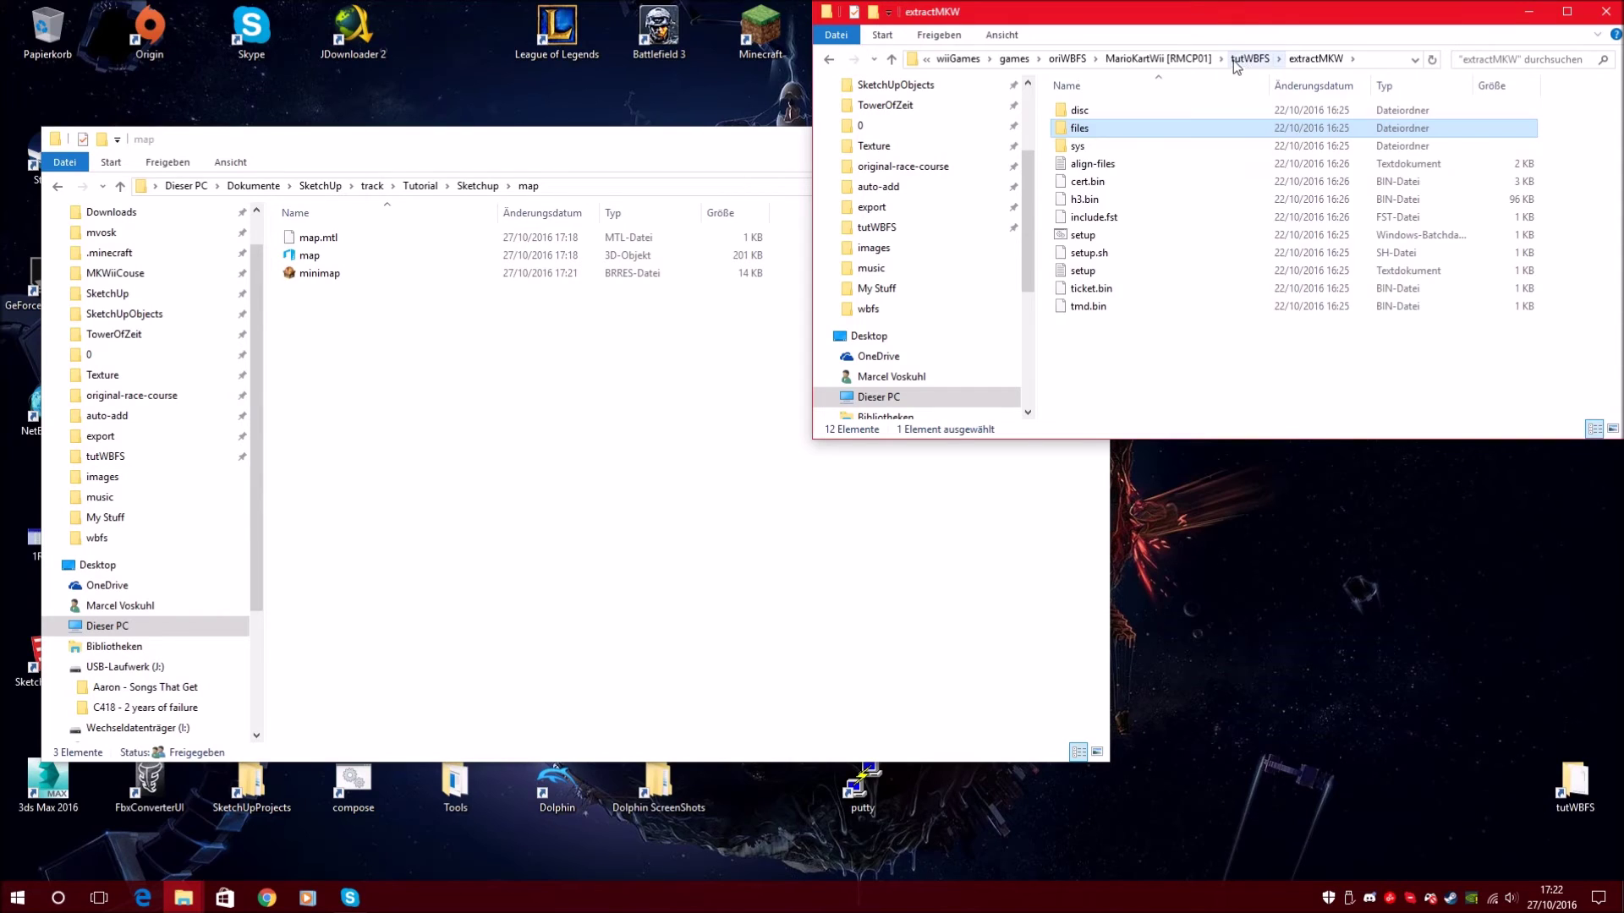
pyautogui.click(1186, 59)
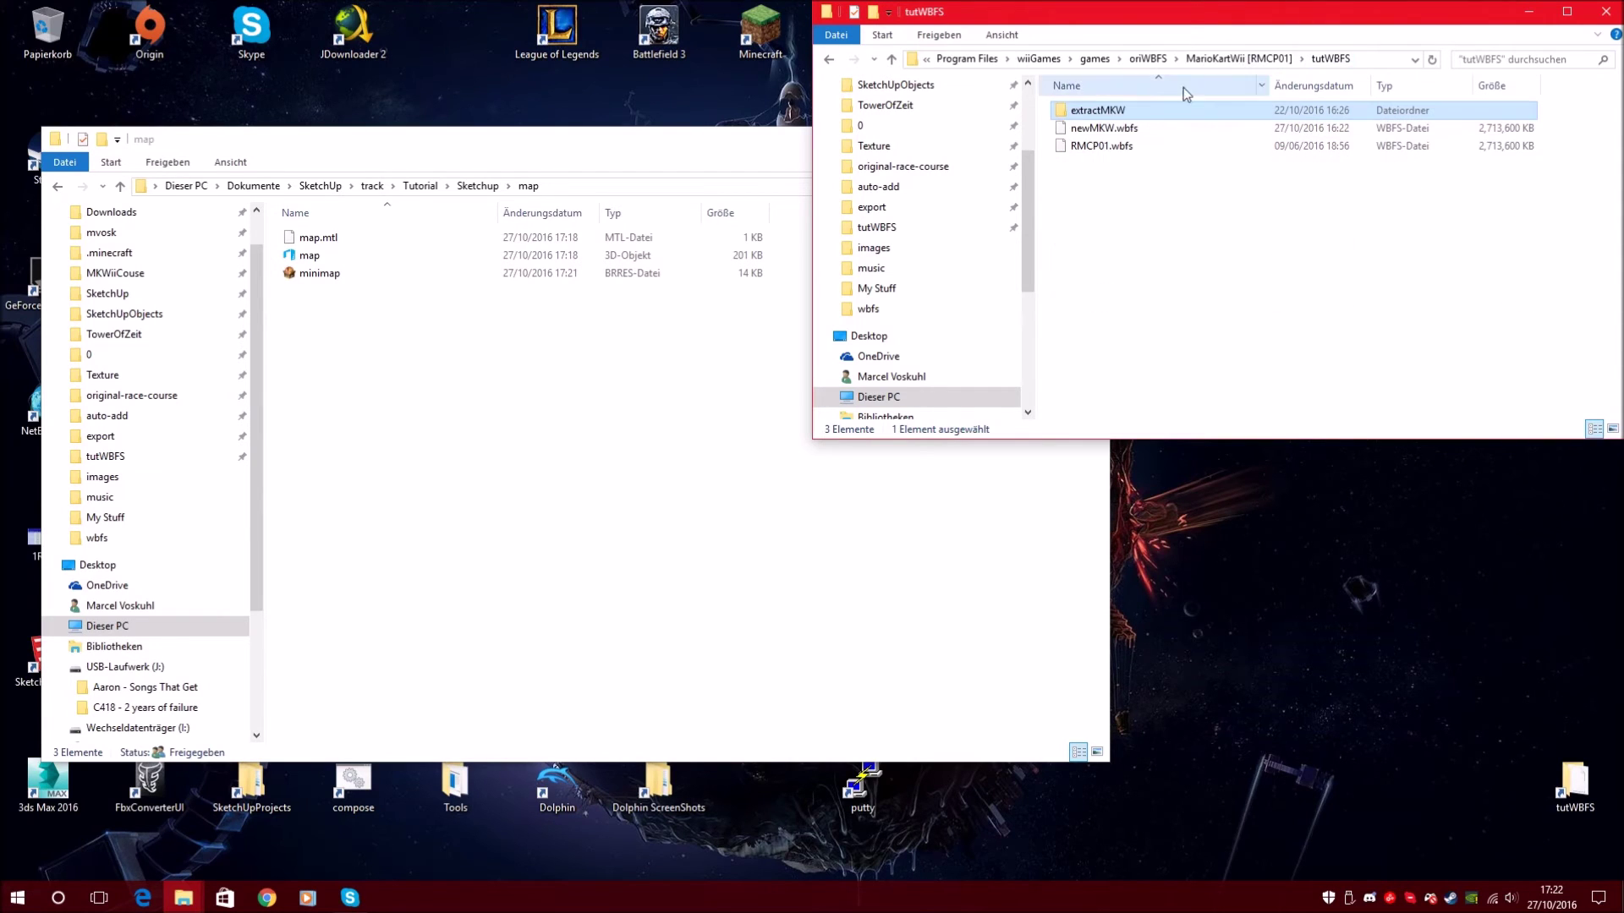
# - Open extractMKW > files > Race > Course > beginner_course.d and select the original map_model
pyautogui.doubleClick(1118, 117)
pyautogui.doubleClick(1100, 128)
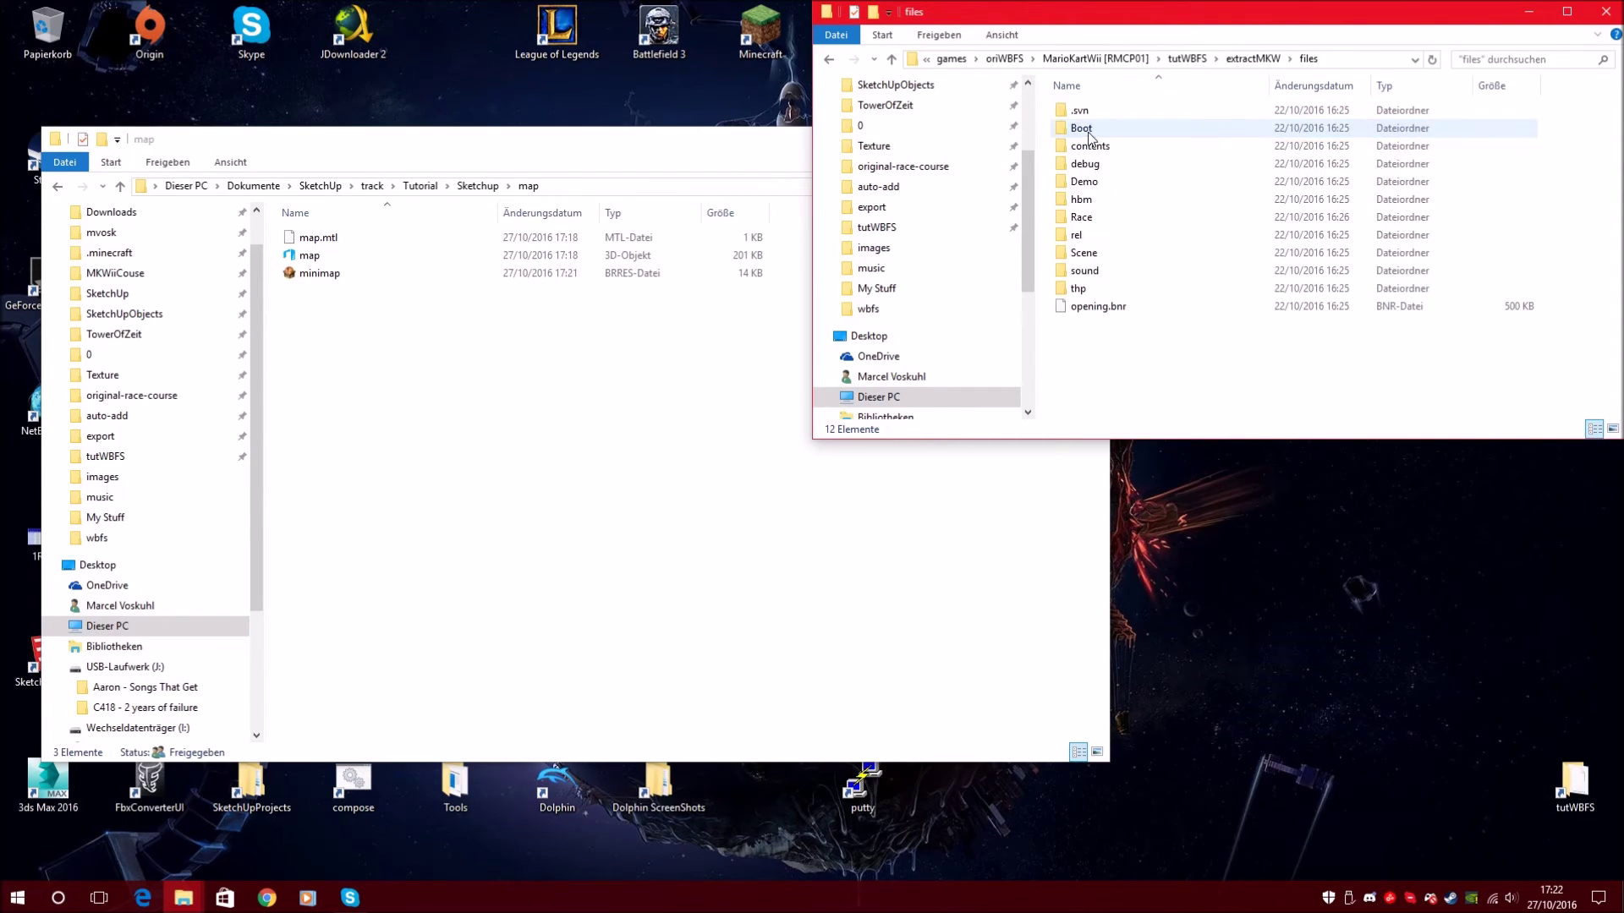
pyautogui.doubleClick(1100, 217)
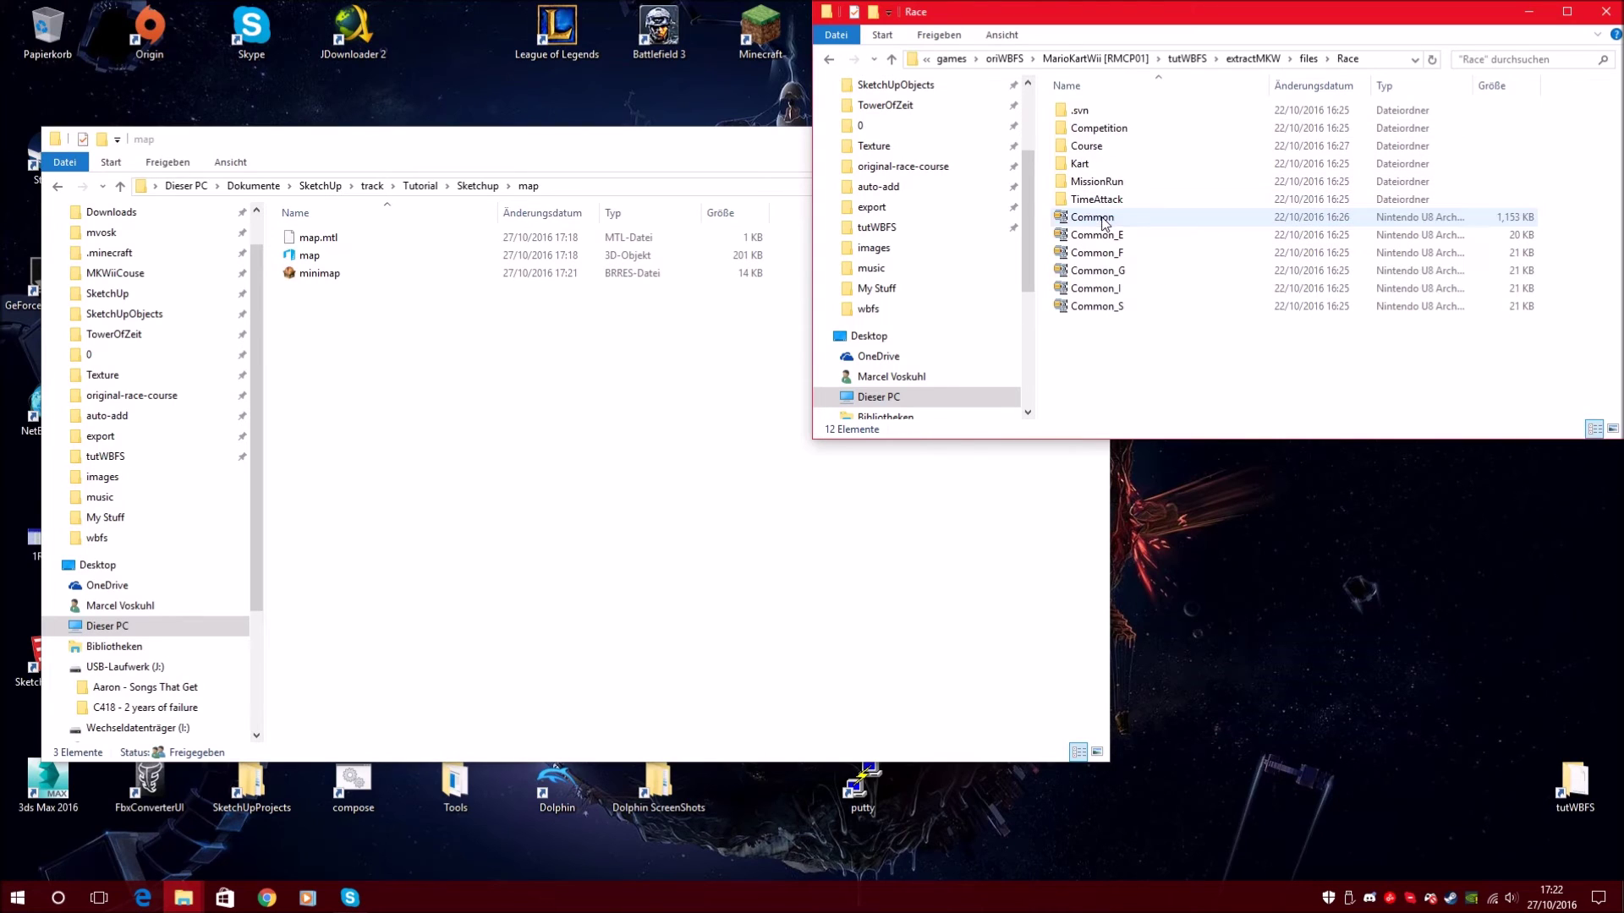
pyautogui.doubleClick(1113, 150)
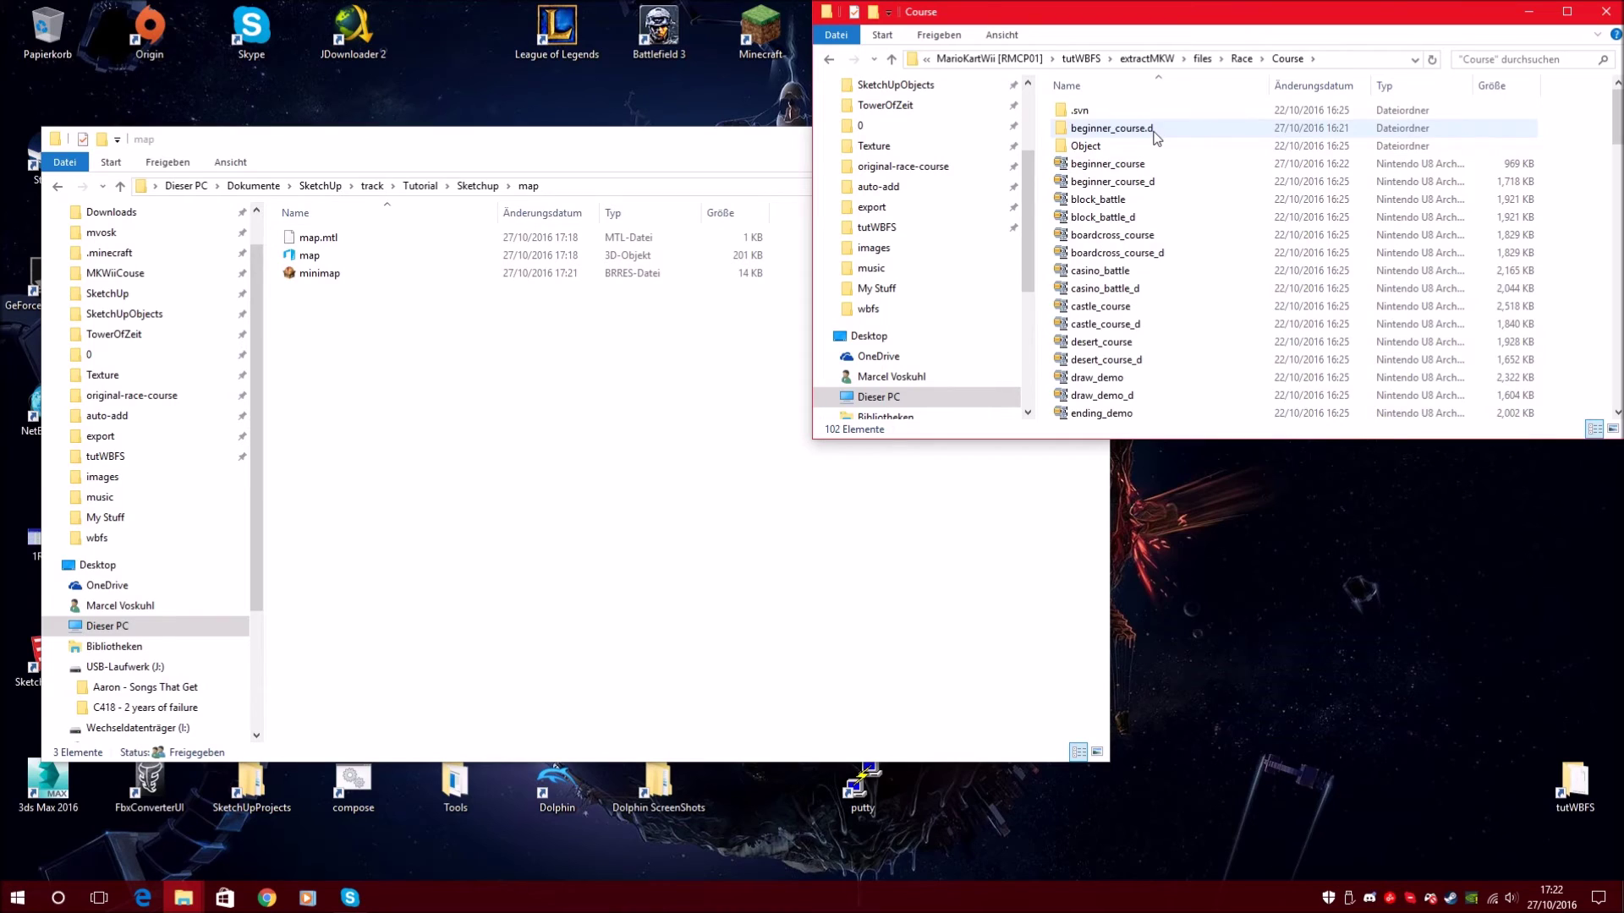
pyautogui.doubleClick(1155, 131)
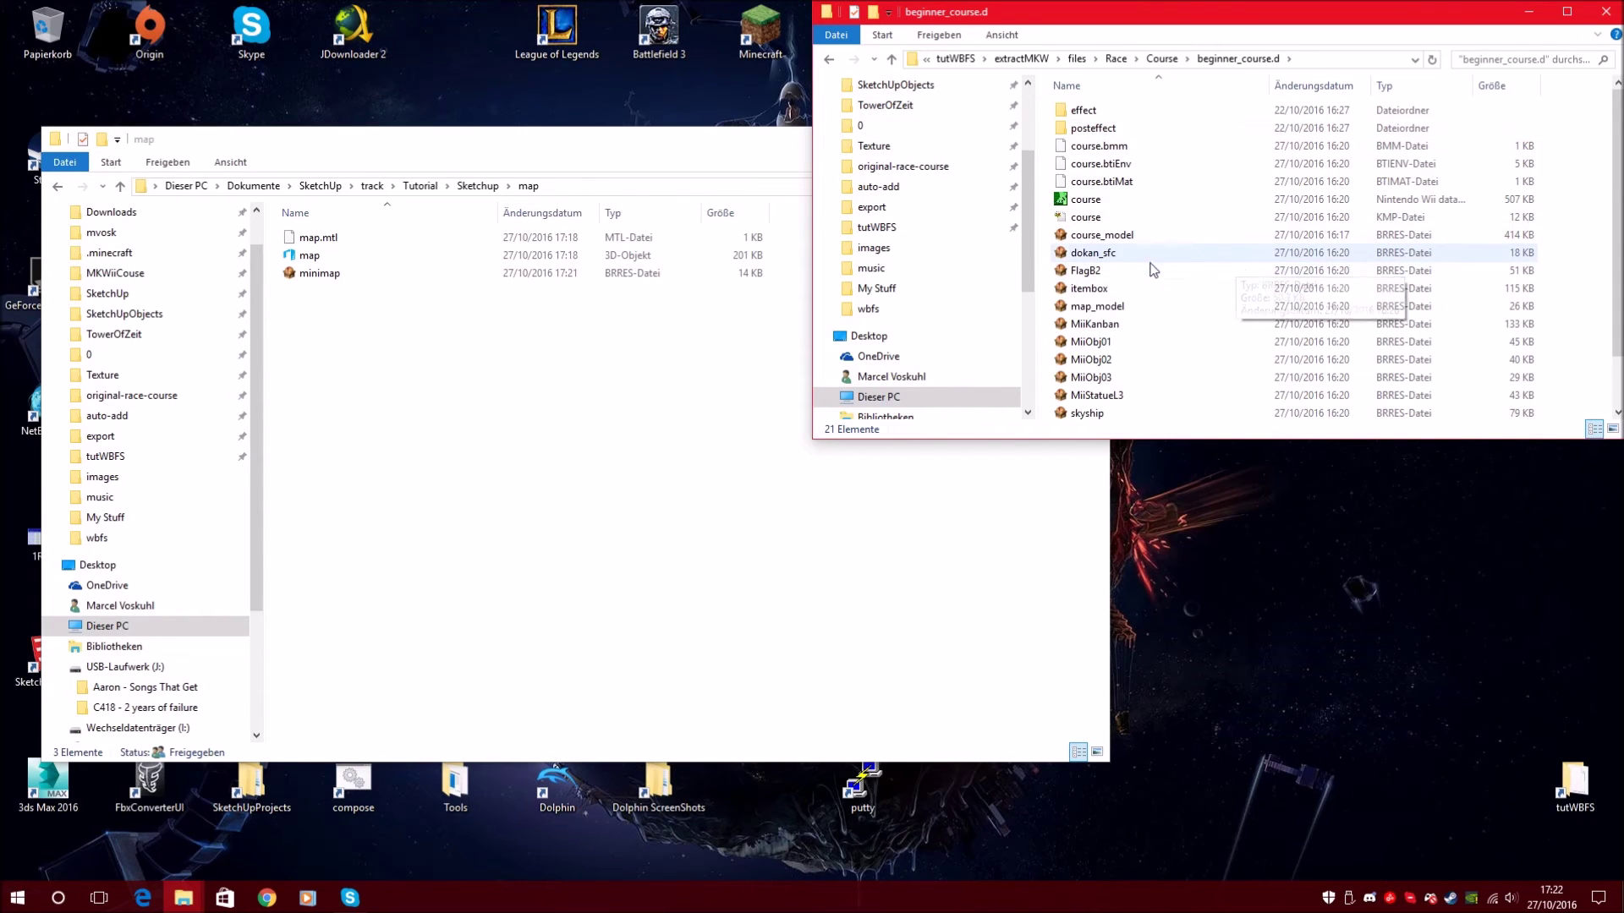
pyautogui.click(1130, 310)
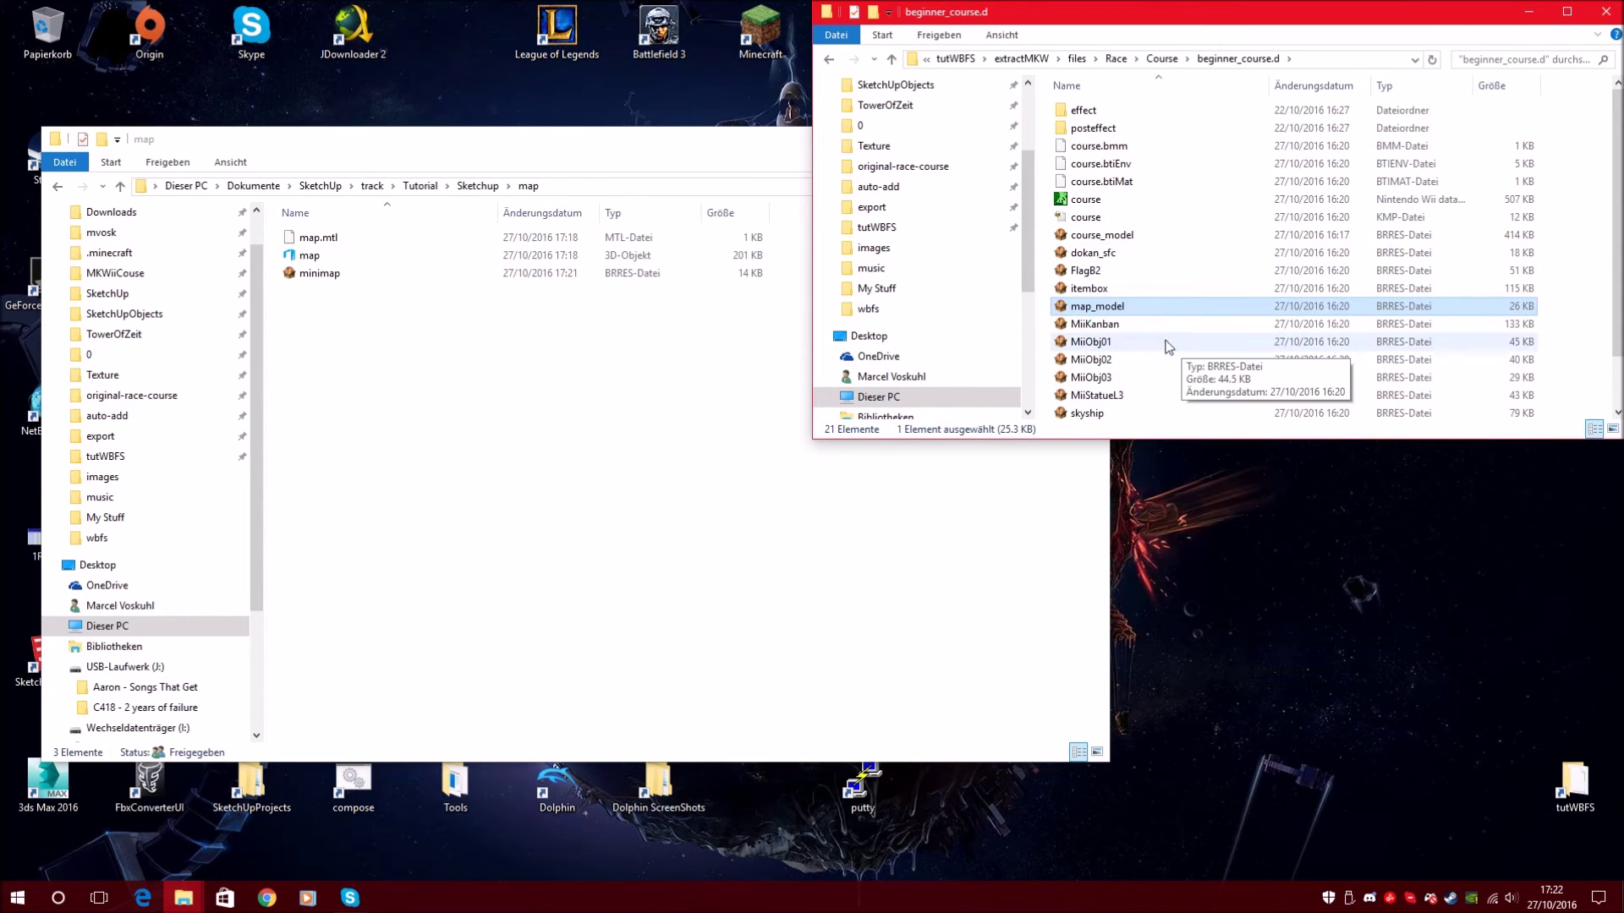
# - Permanently delete the original map_model from beginner_course.d
pyautogui.press('F2')
pyautogui.hotkey('ctrl', 'c')
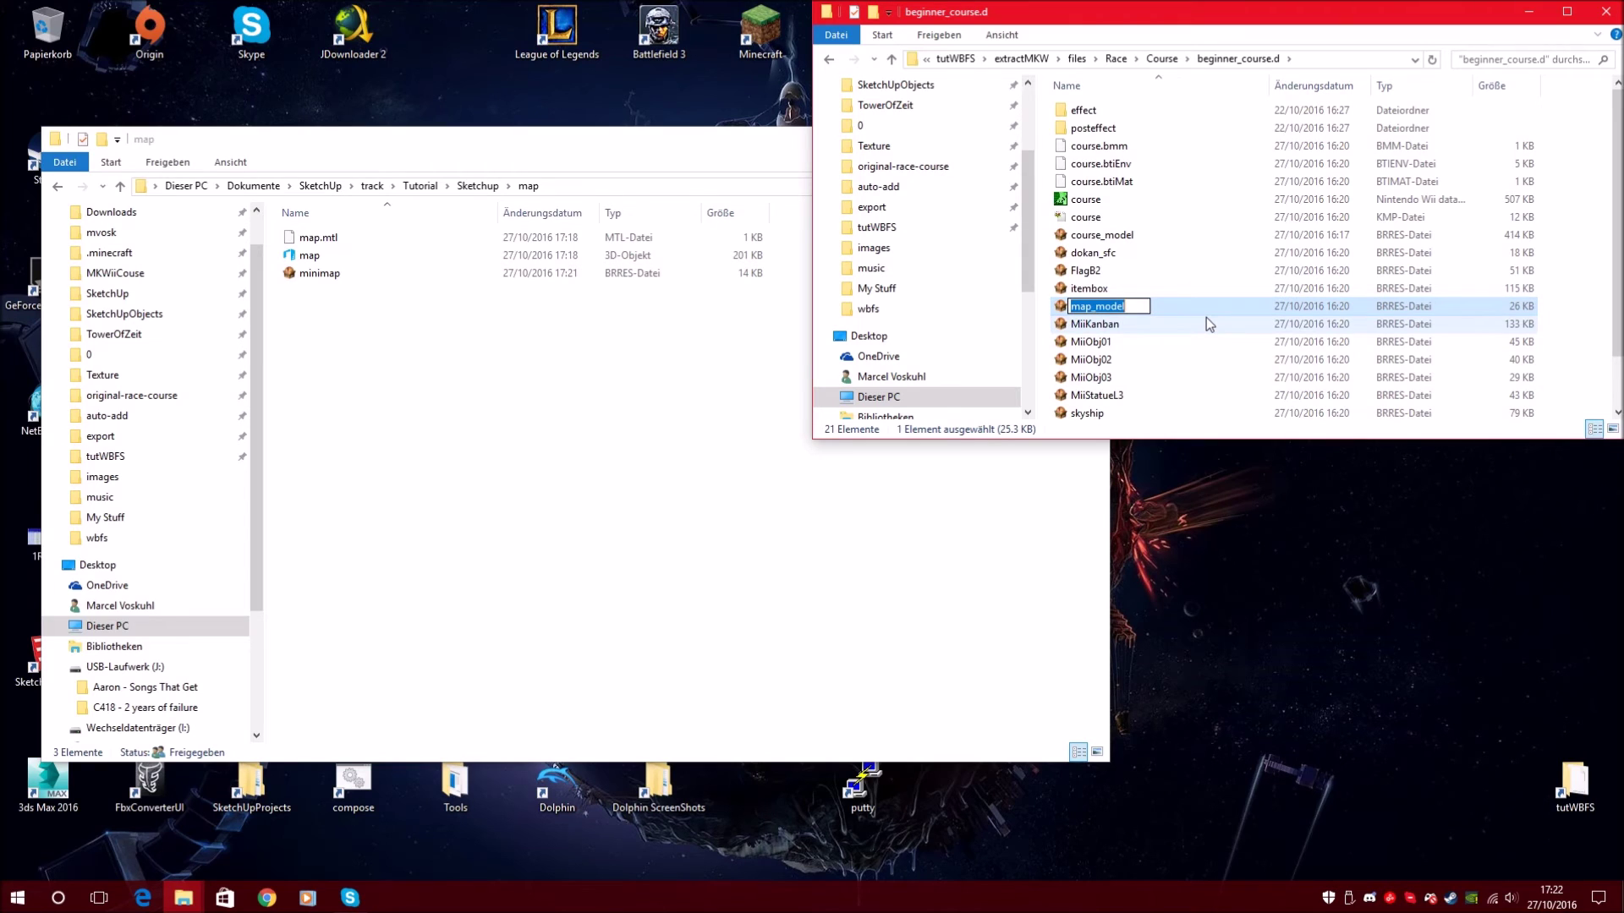
pyautogui.click(1127, 314)
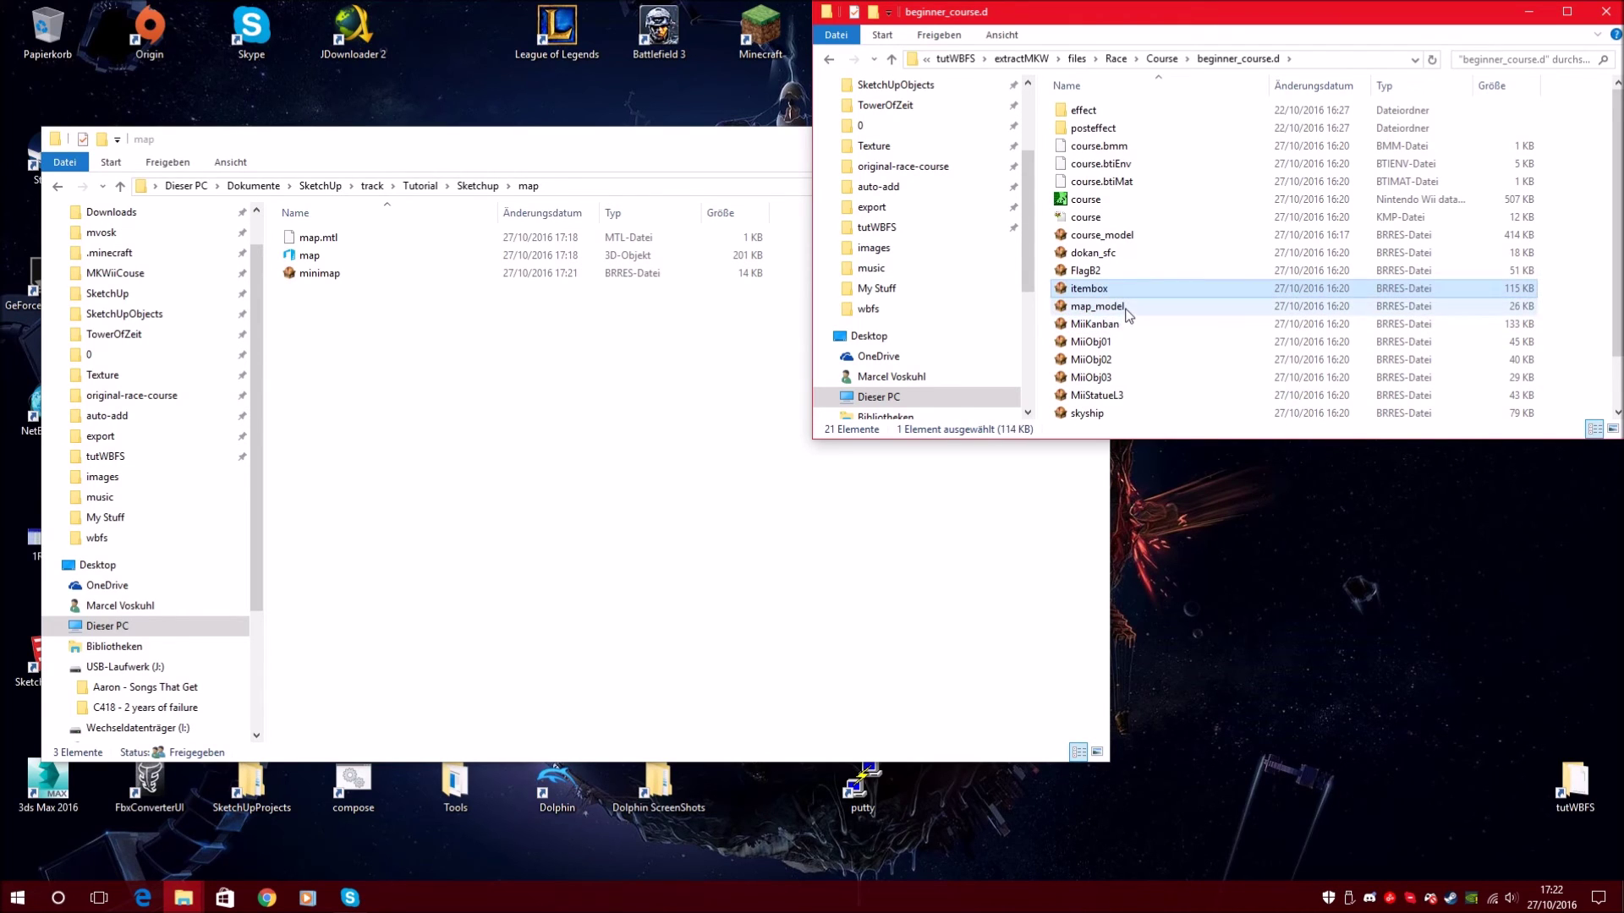
pyautogui.hotkey('shift', 'Delete')
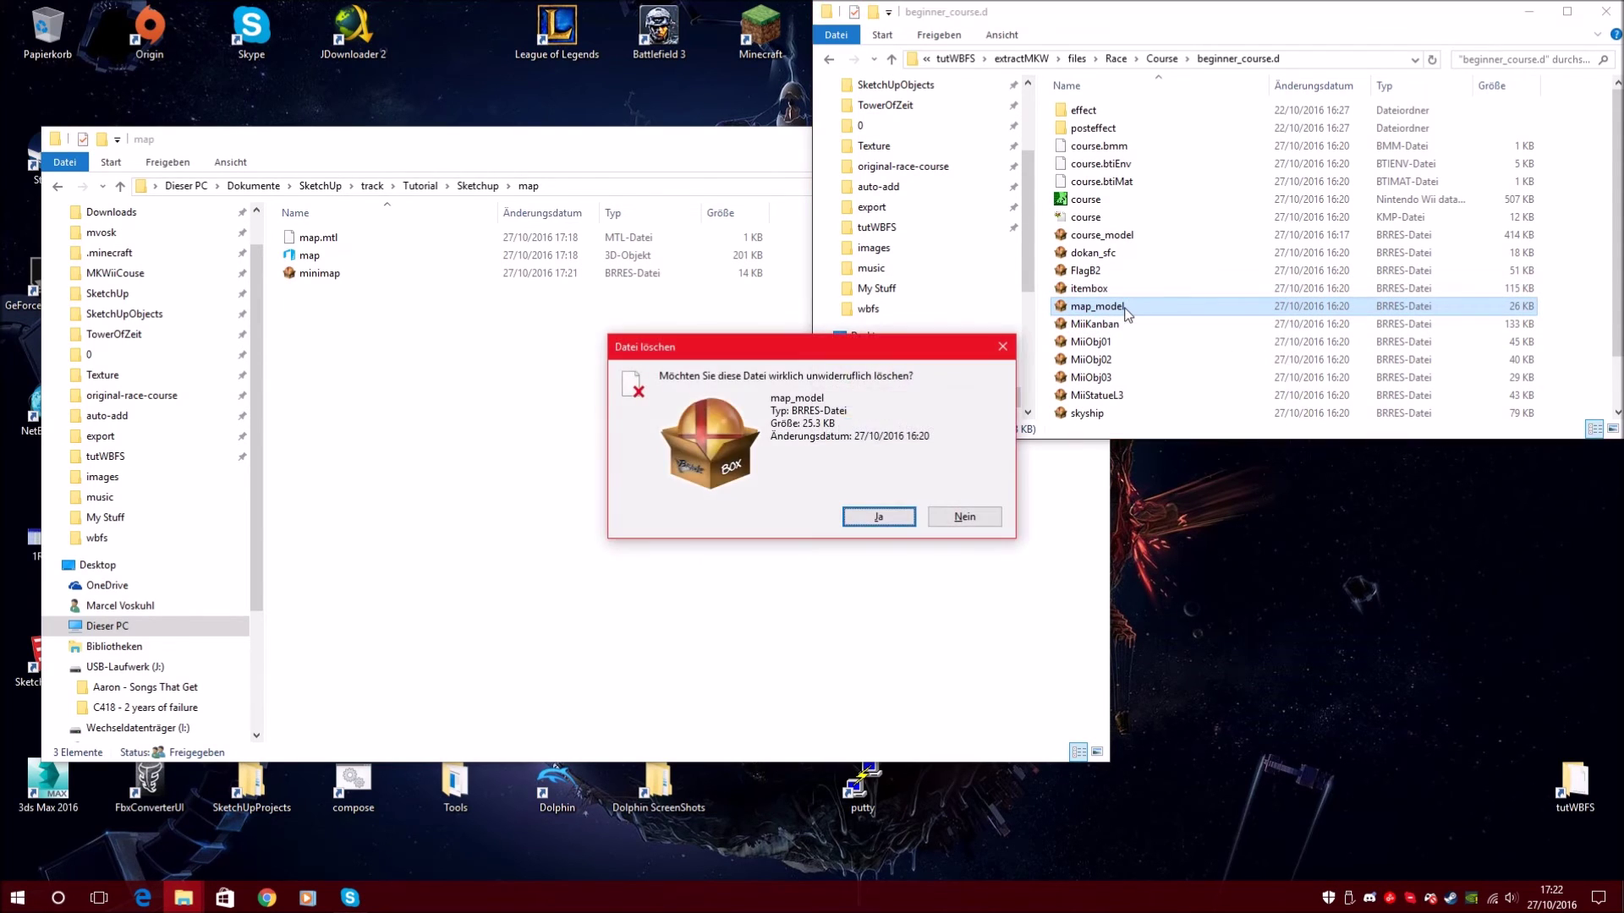
pyautogui.press('Return')
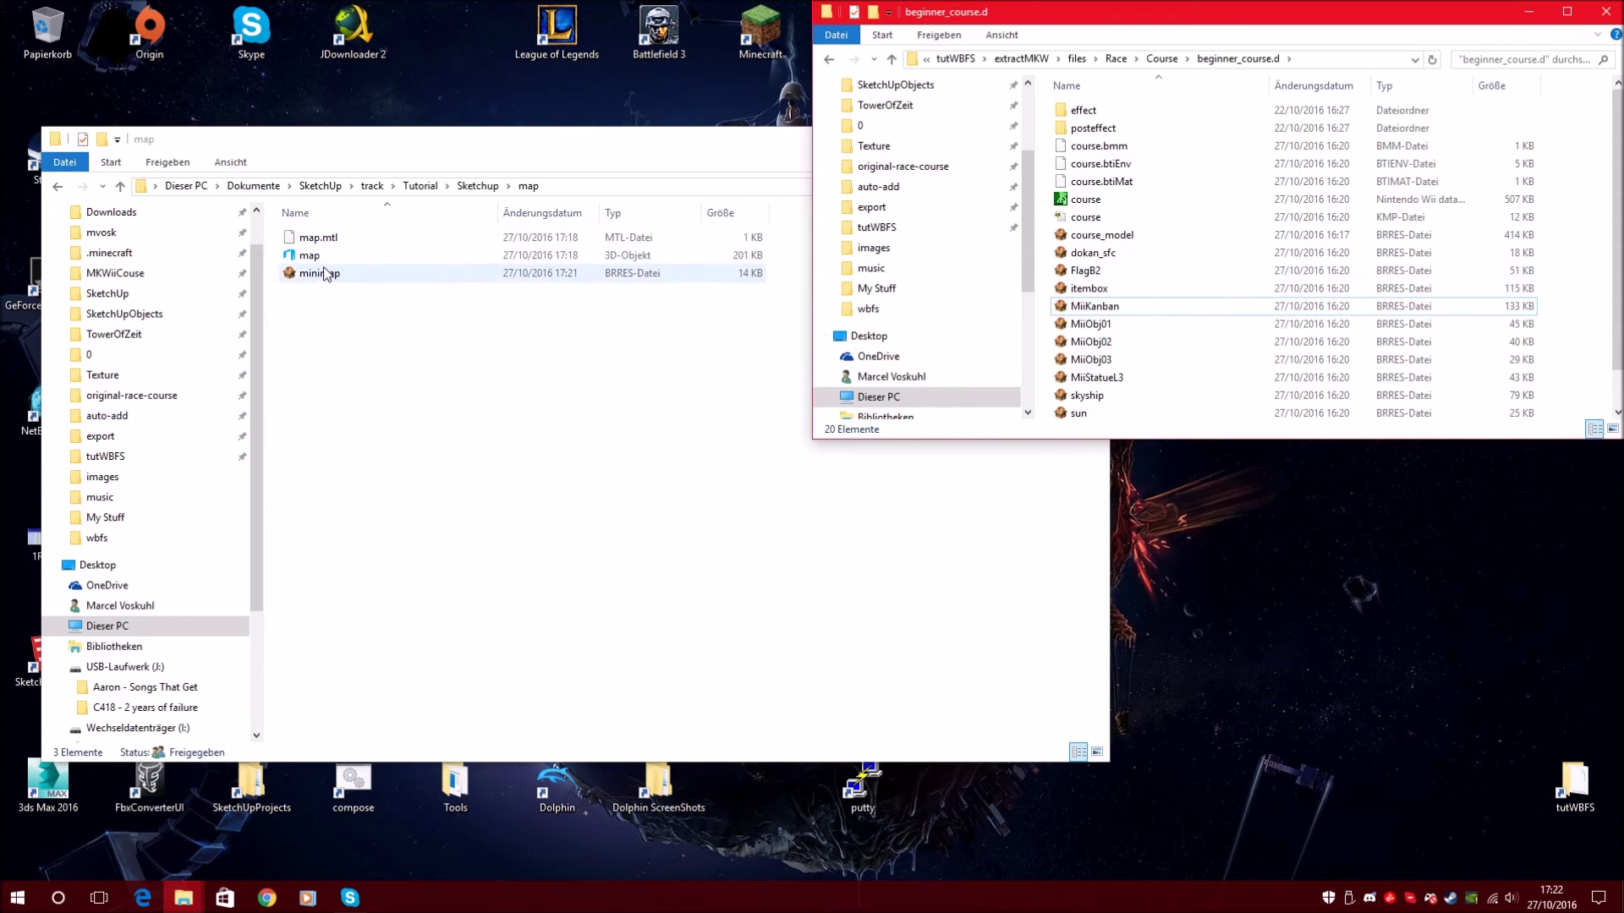
# - Rename minimap to map_model and copy it into beginner_course.d
pyautogui.click(359, 273)
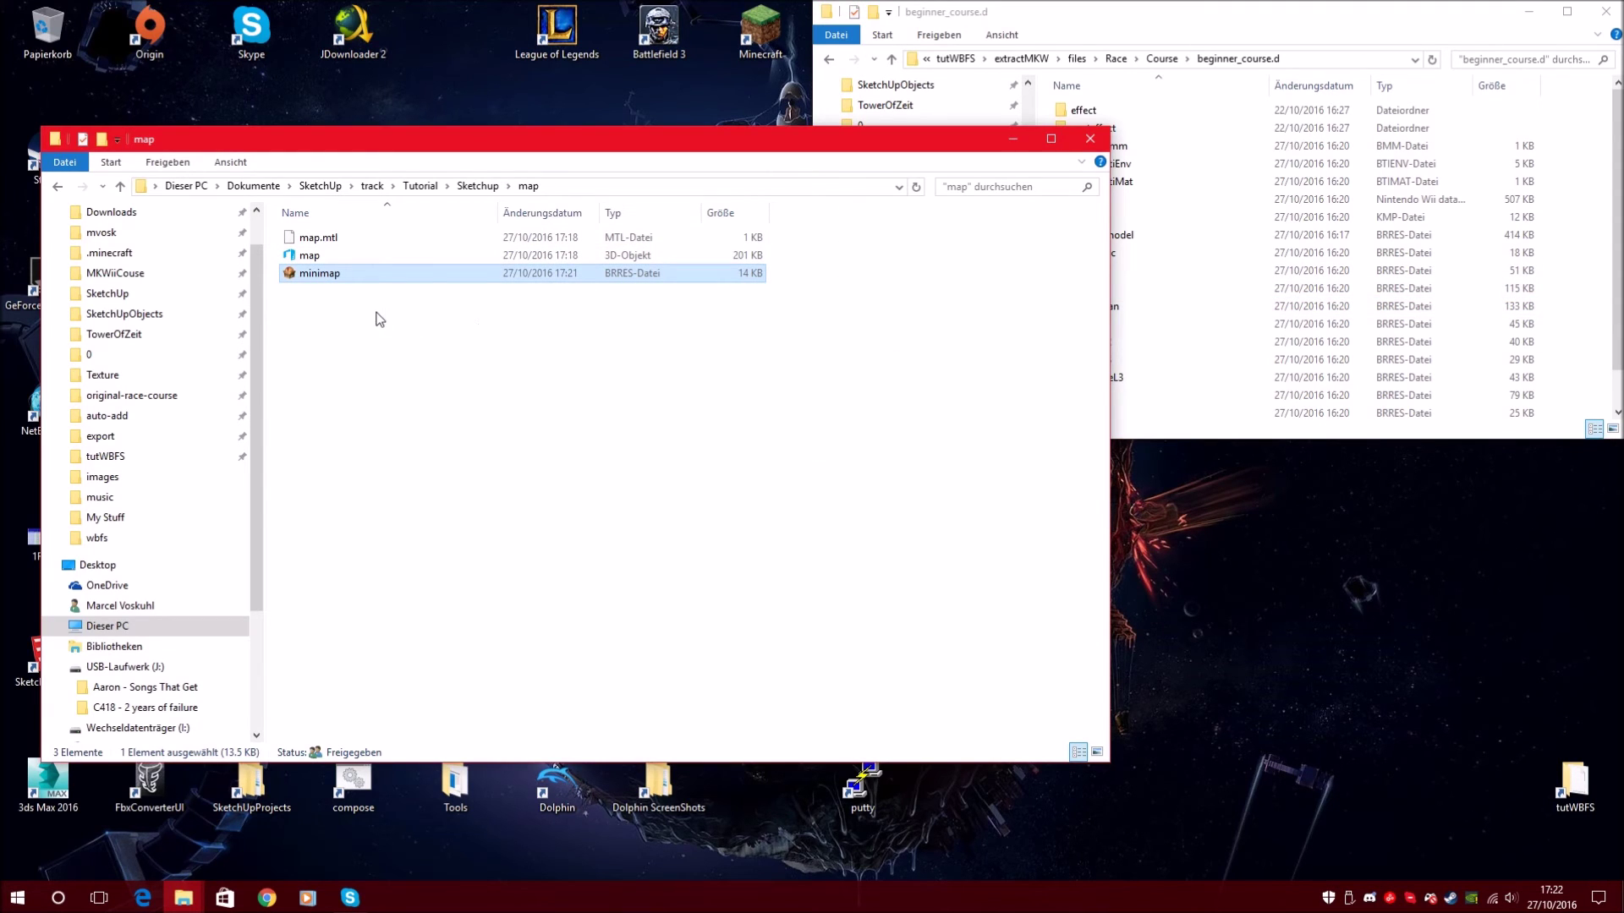
pyautogui.press('F2')
pyautogui.hotkey('ctrl', 'v')
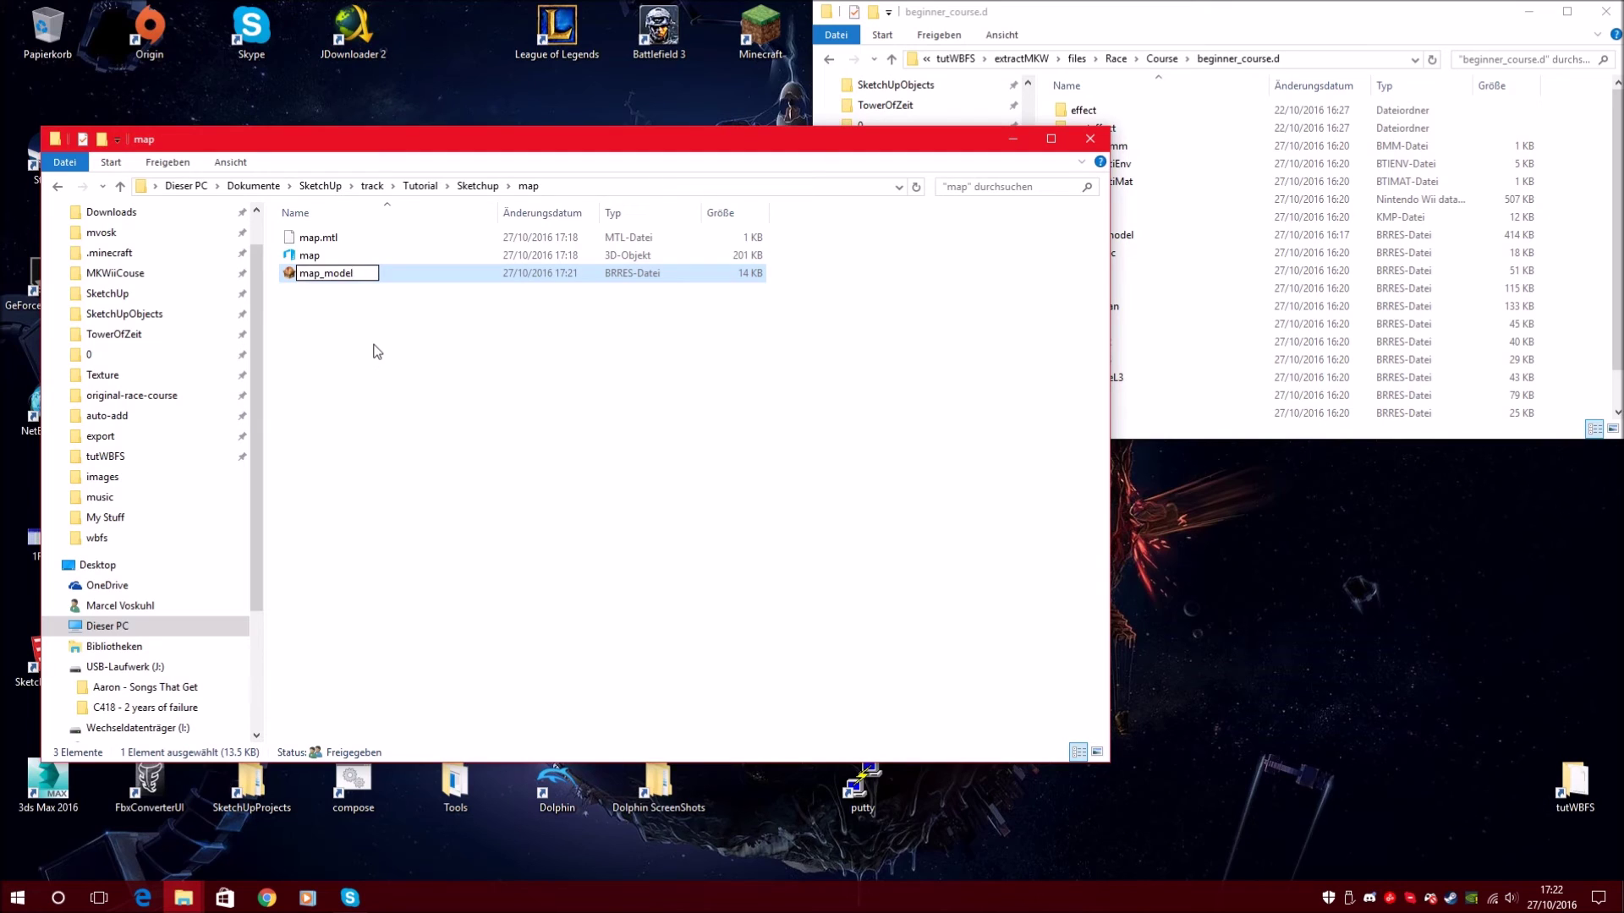
pyautogui.press('Return')
pyautogui.moveTo(325, 275); pyautogui.dragTo(1597, 309, button='right')
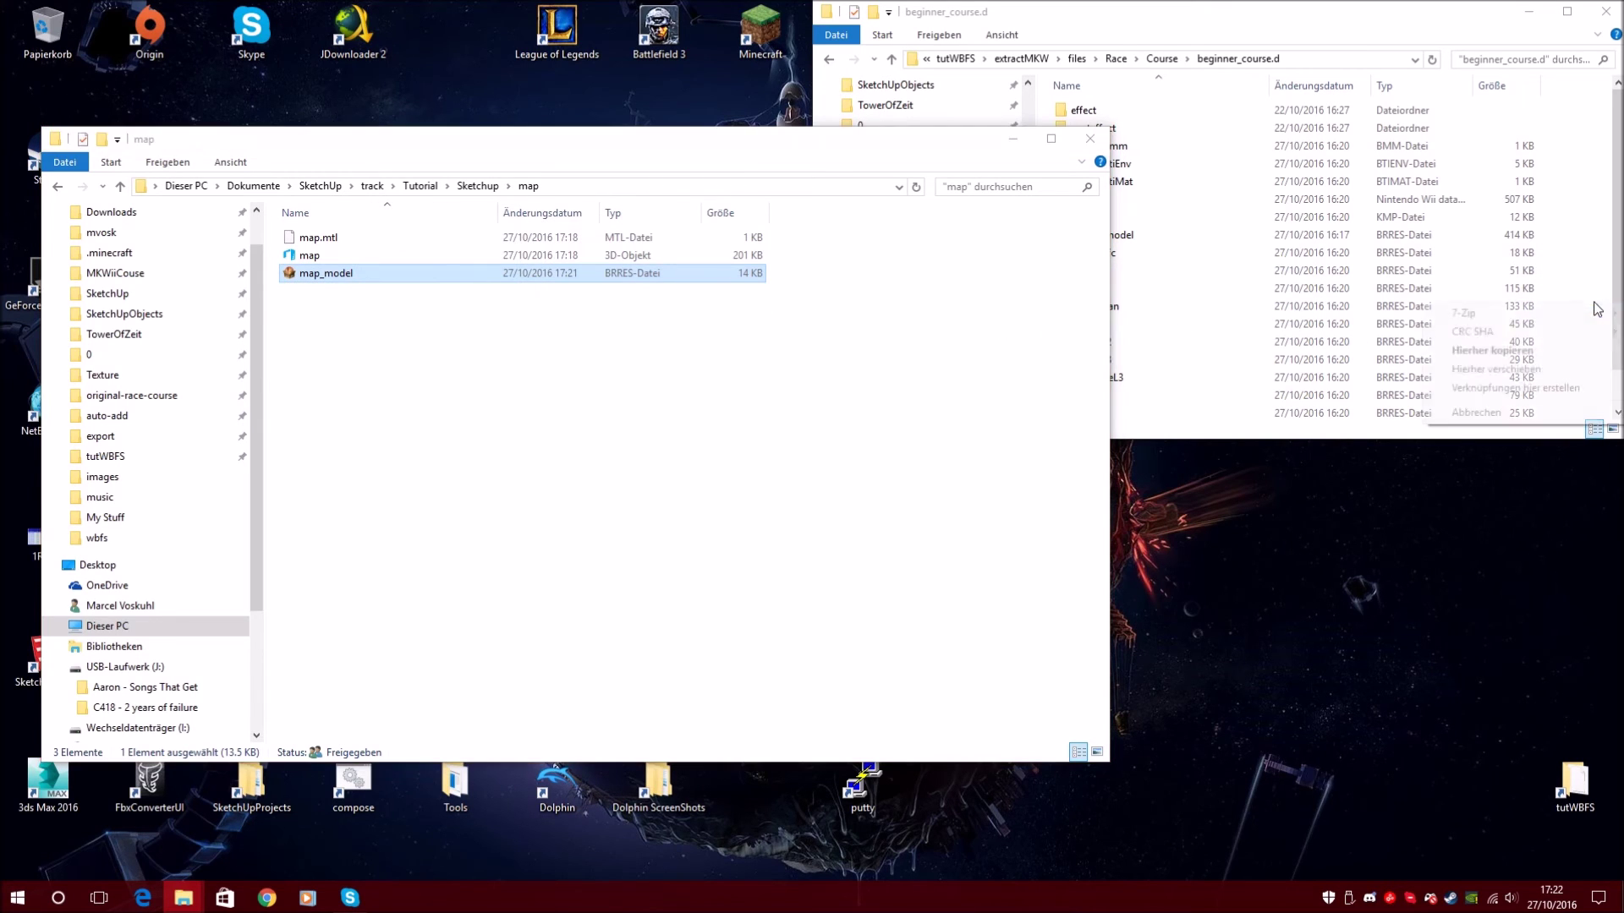
pyautogui.click(1492, 350)
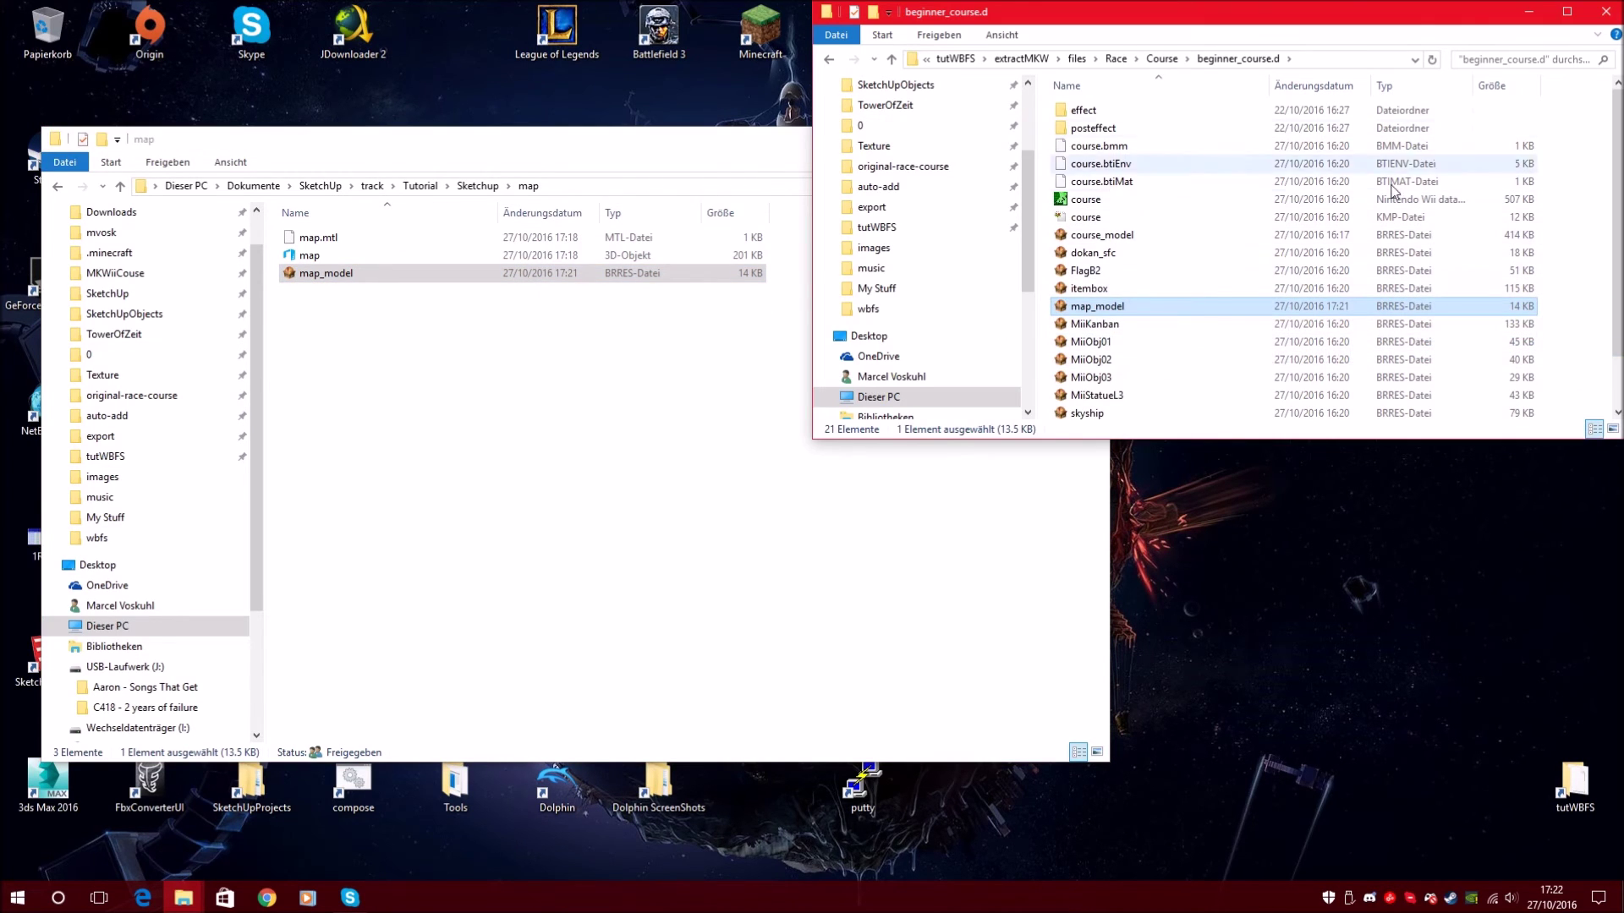
# - Navigate the right window back up through Course to the tutWBFS folder
pyautogui.click(1162, 58)
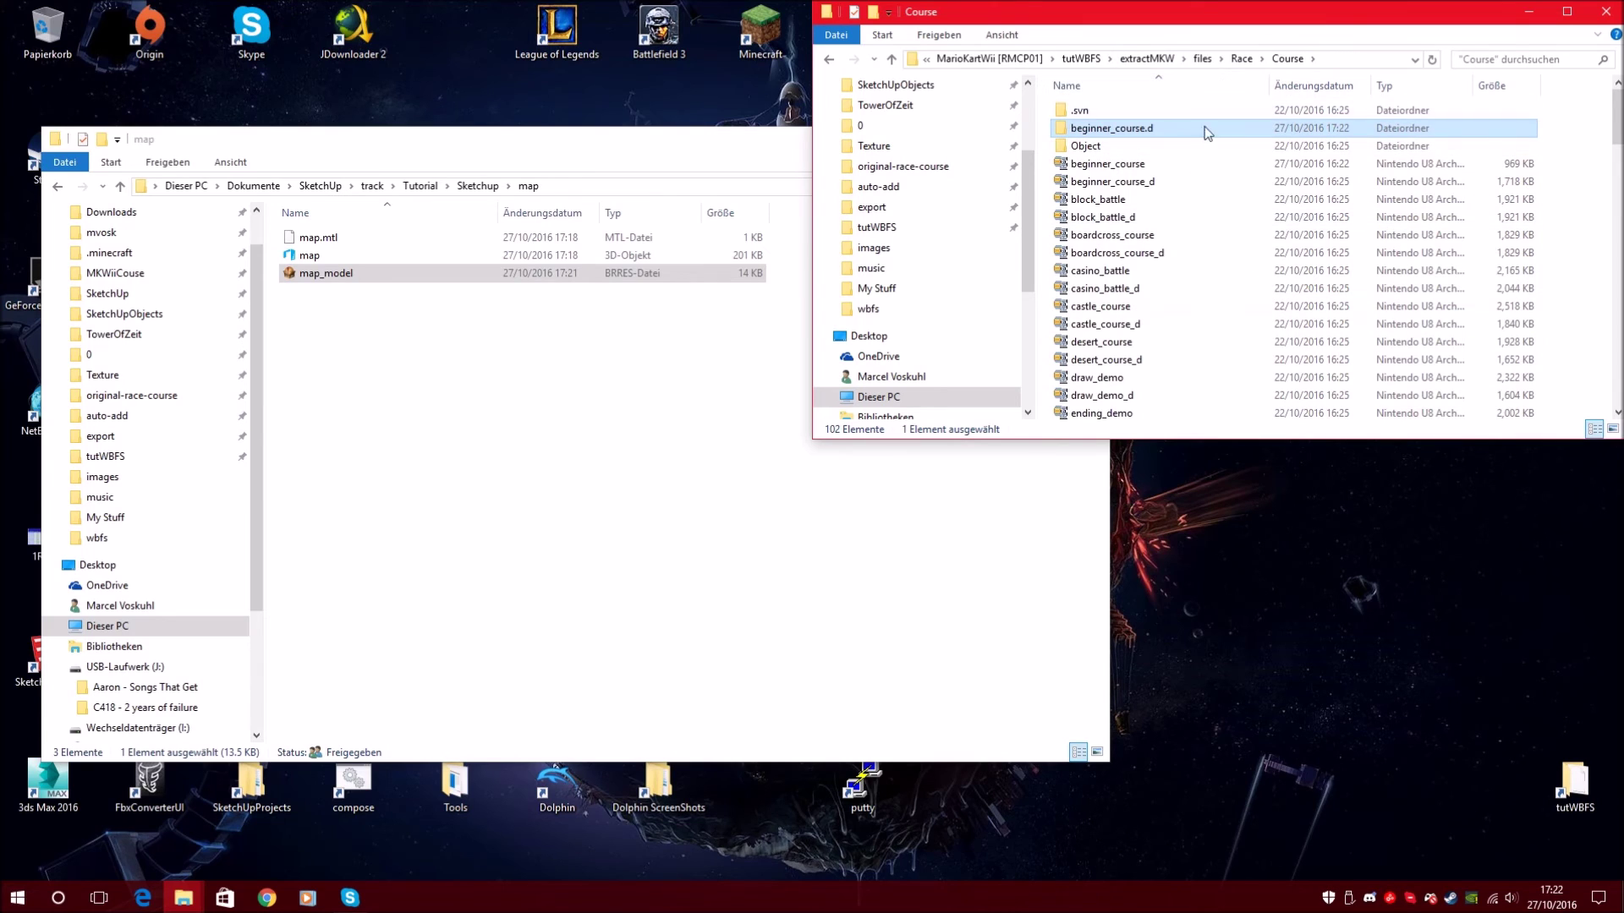
pyautogui.click(1125, 164)
pyautogui.keyDown('ctrl'); pyautogui.click(1123, 164); pyautogui.keyUp('ctrl')
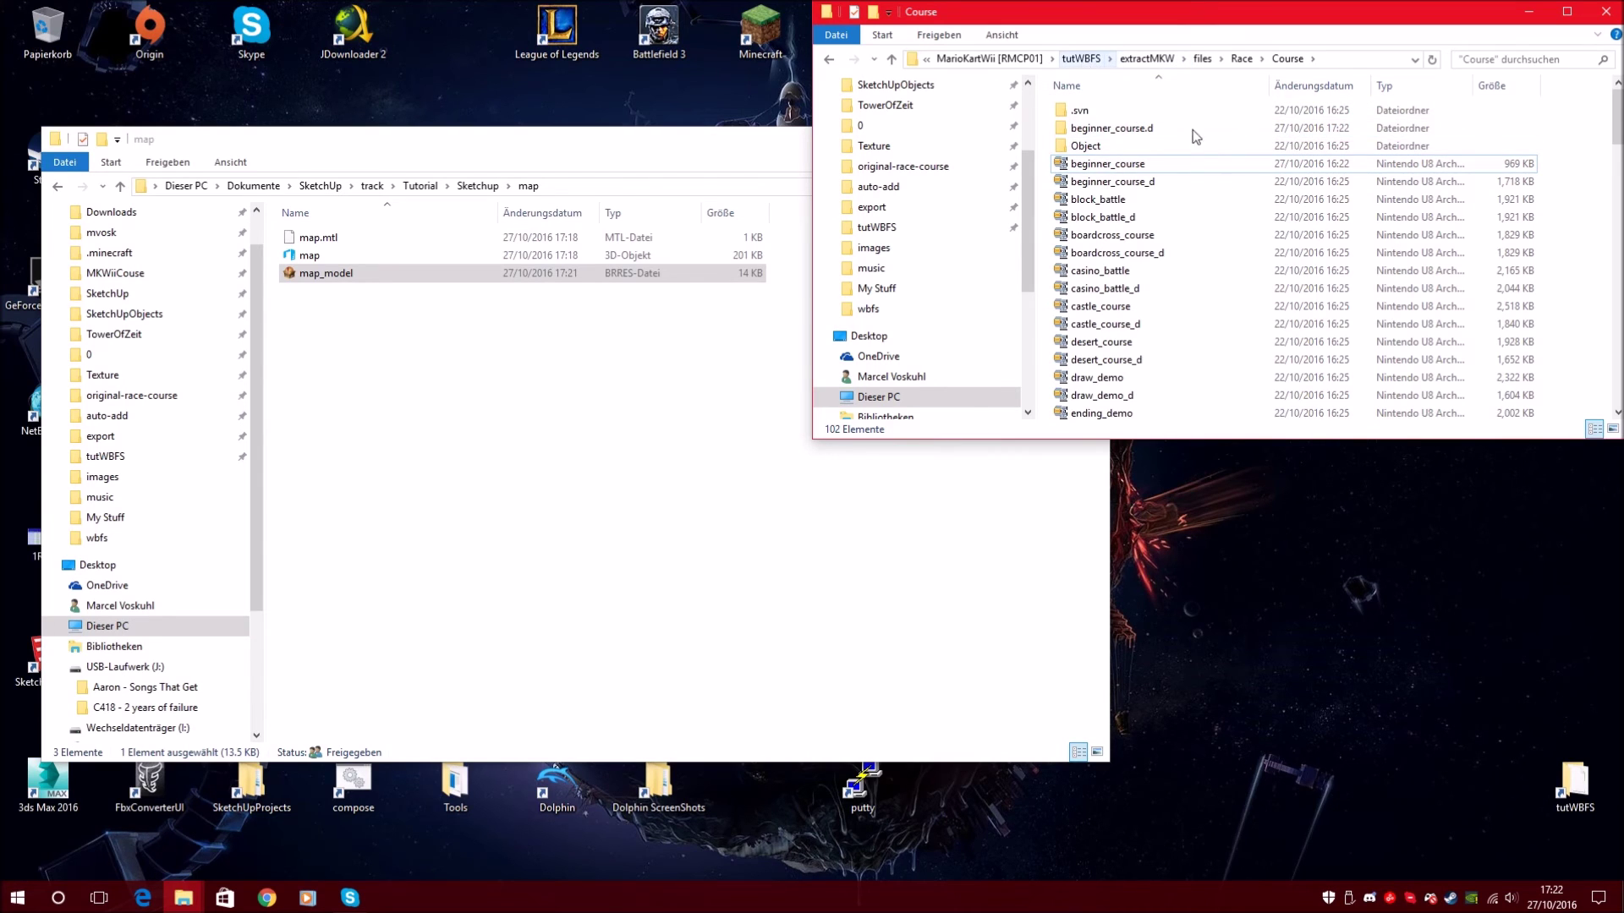
pyautogui.click(1081, 59)
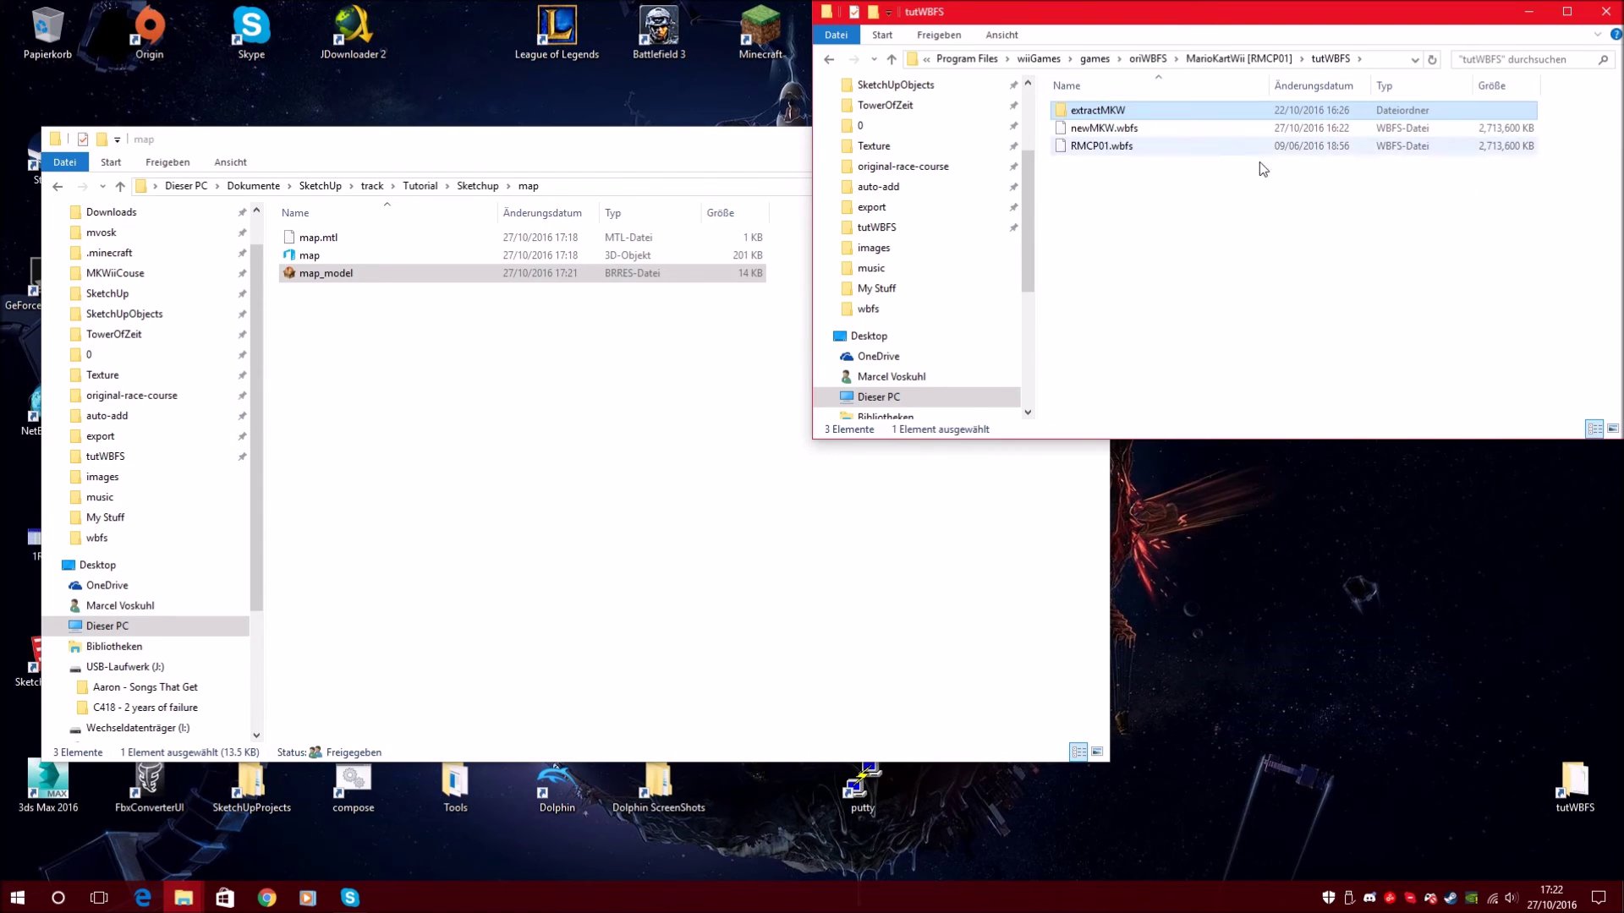
pyautogui.click(1201, 172)
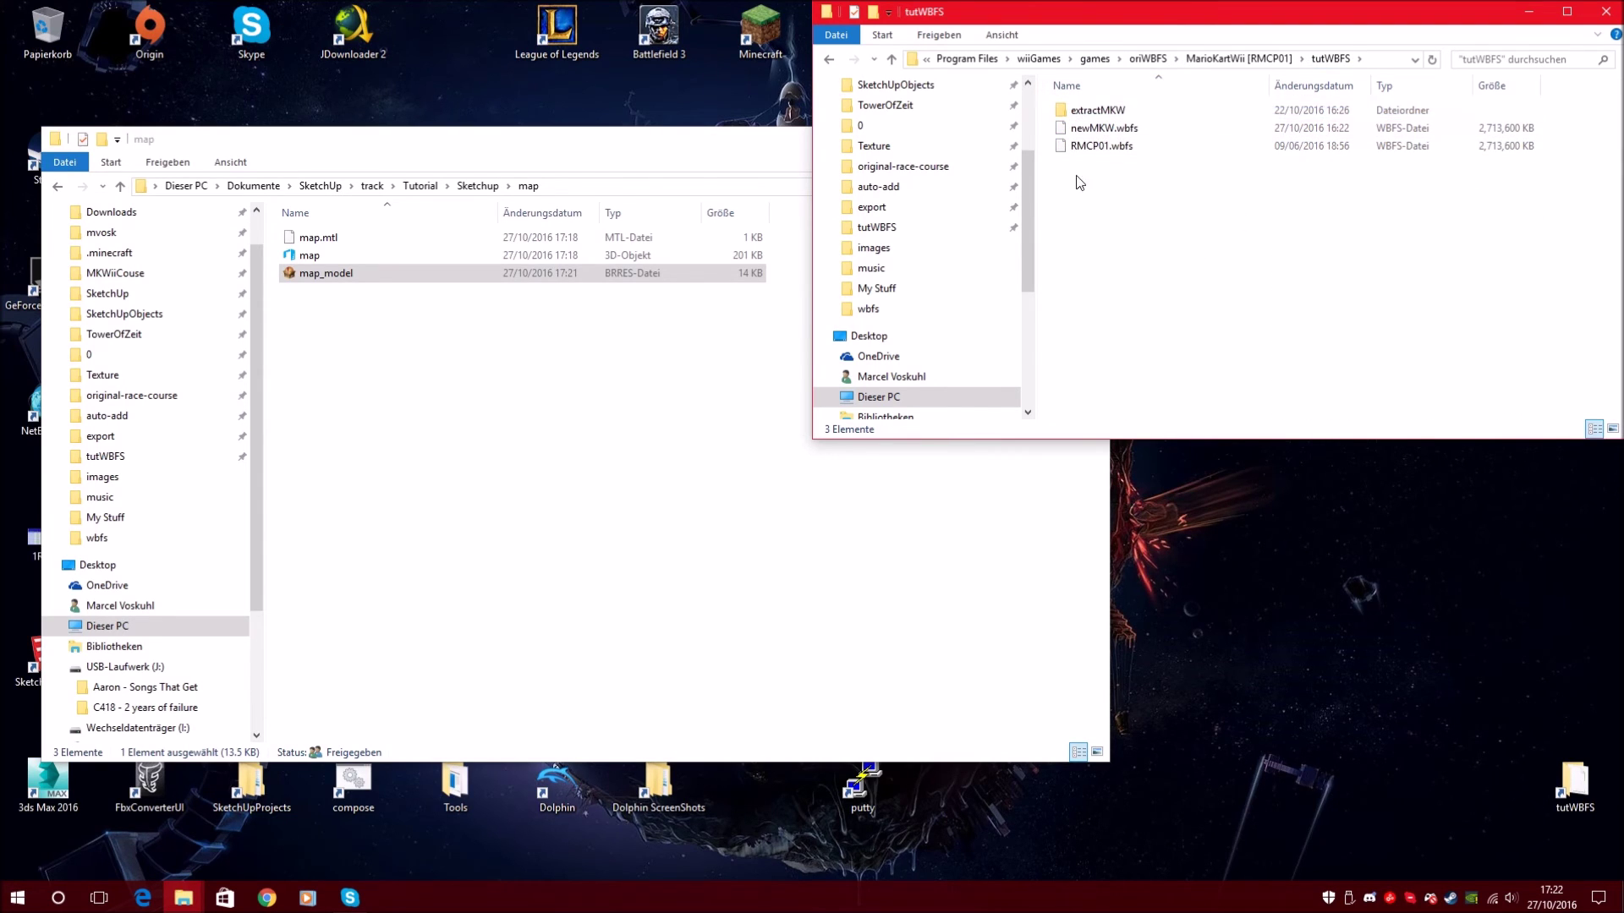
pyautogui.click(701, 146)
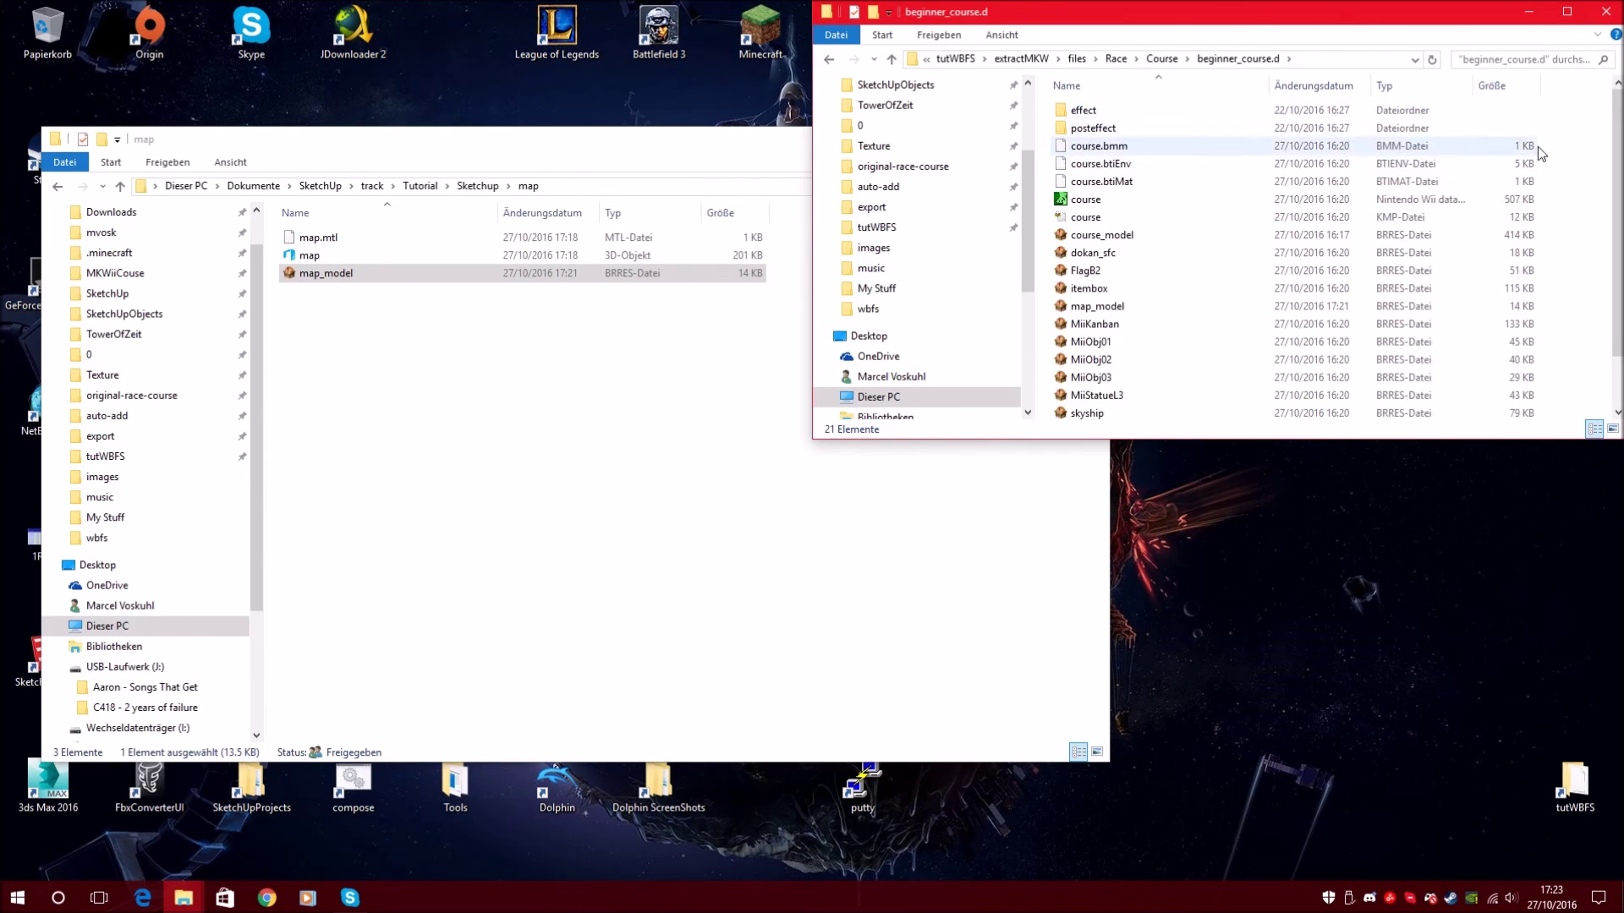
# - Open a command prompt in the Course folder and run 'wszs create beginner_course.d' twice
pyautogui.keyDown('shift'); pyautogui.rightClick(1538, 186); pyautogui.keyUp('shift')
pyautogui.click(1404, 319)
pyautogui.write('wszs create beginner_course.d')
pyautogui.press('Return')
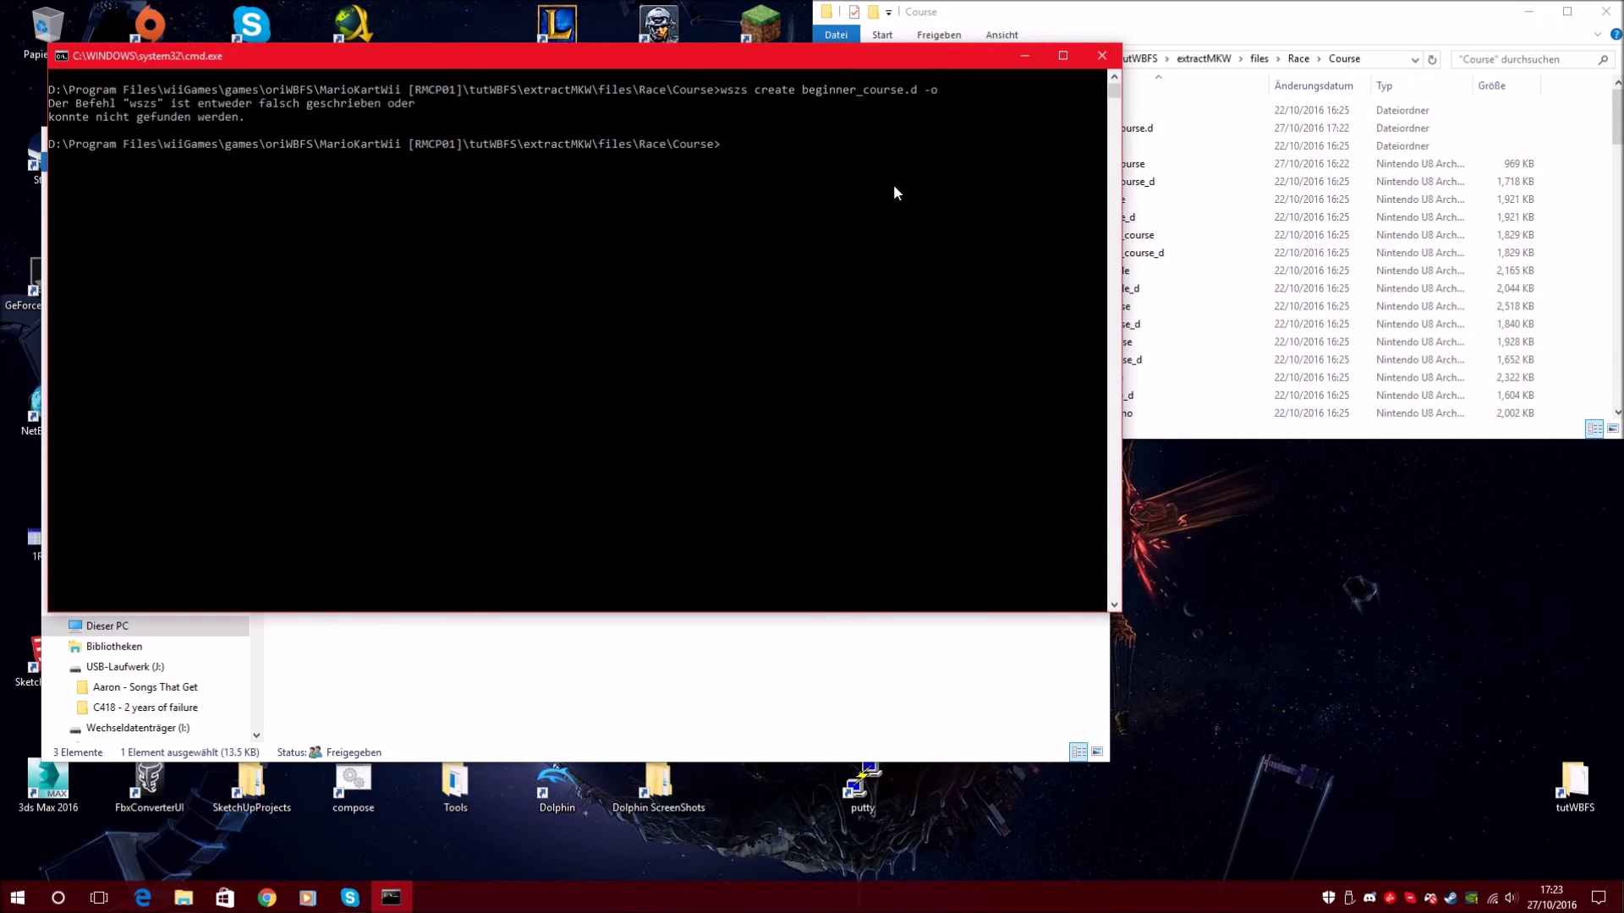
pyautogui.press('Up')
pyautogui.press('Return')
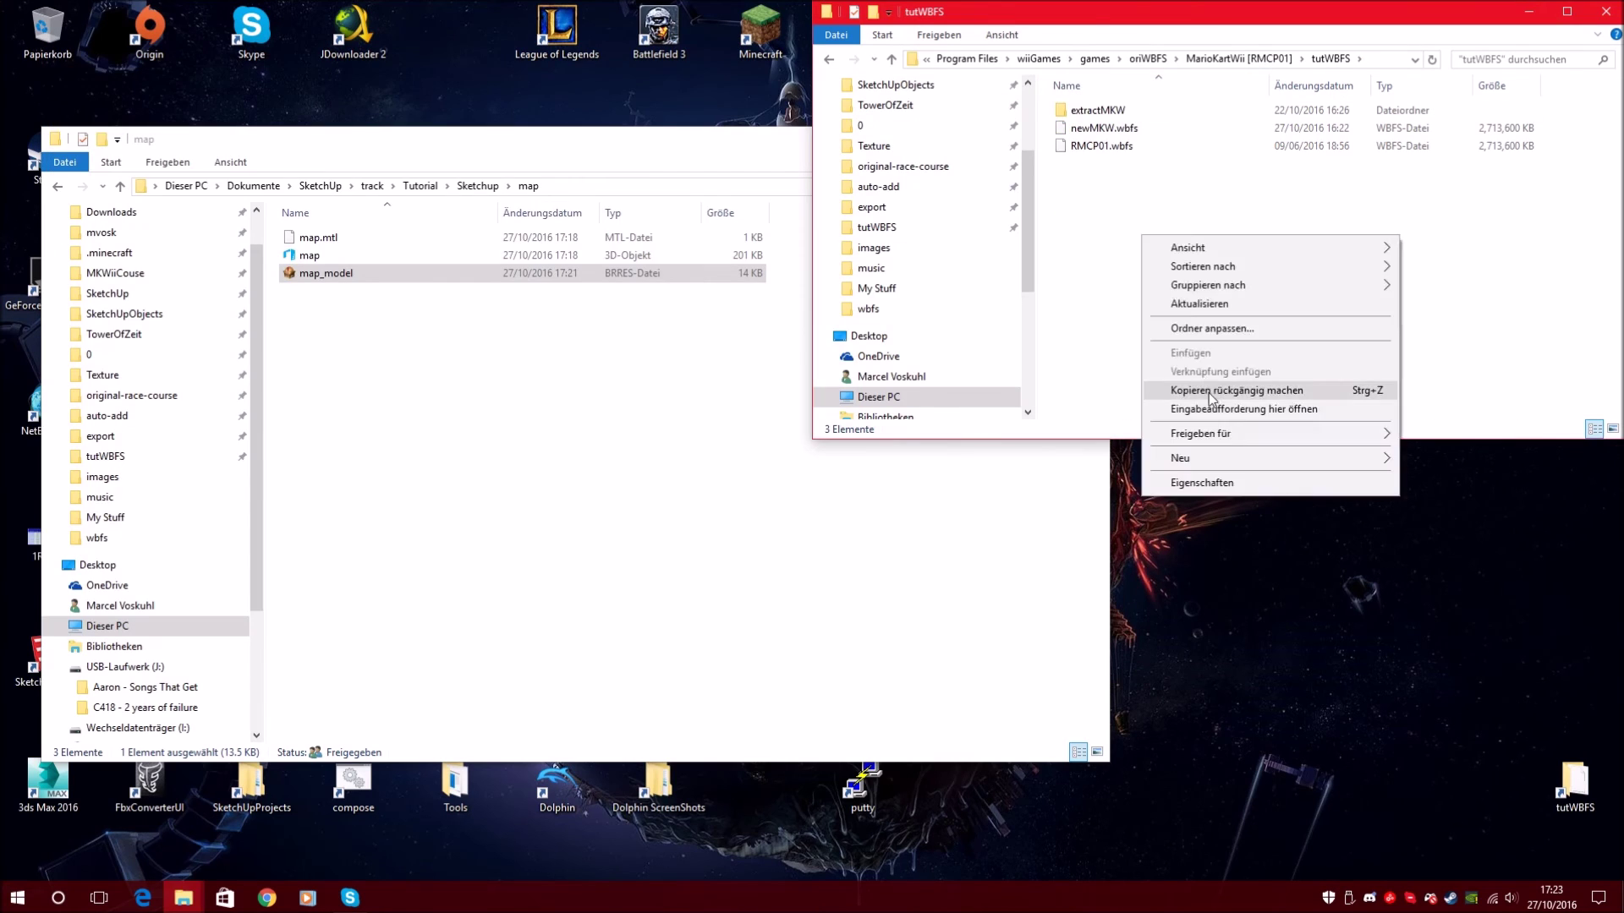
# - In a tutWBFS command prompt, run 'wit copy extractMKW newMKW.wbfs -o' to build newMKW.wbfs
pyautogui.click(1214, 409)
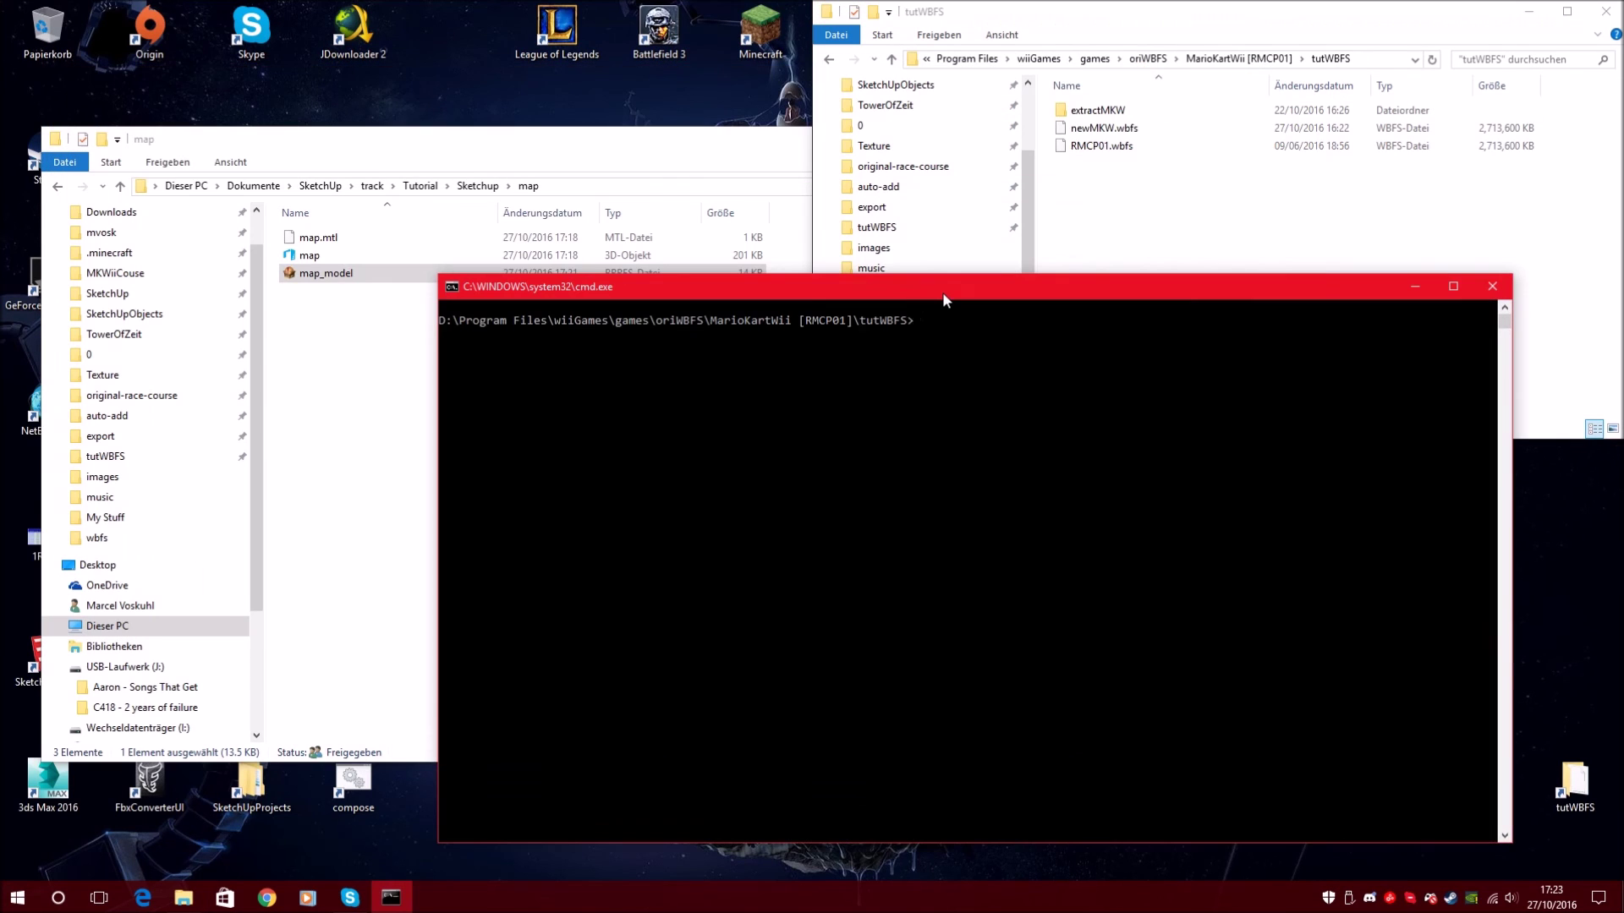
pyautogui.write('wit extractMKW newMKW.wbfs -o')
pyautogui.press('Return')
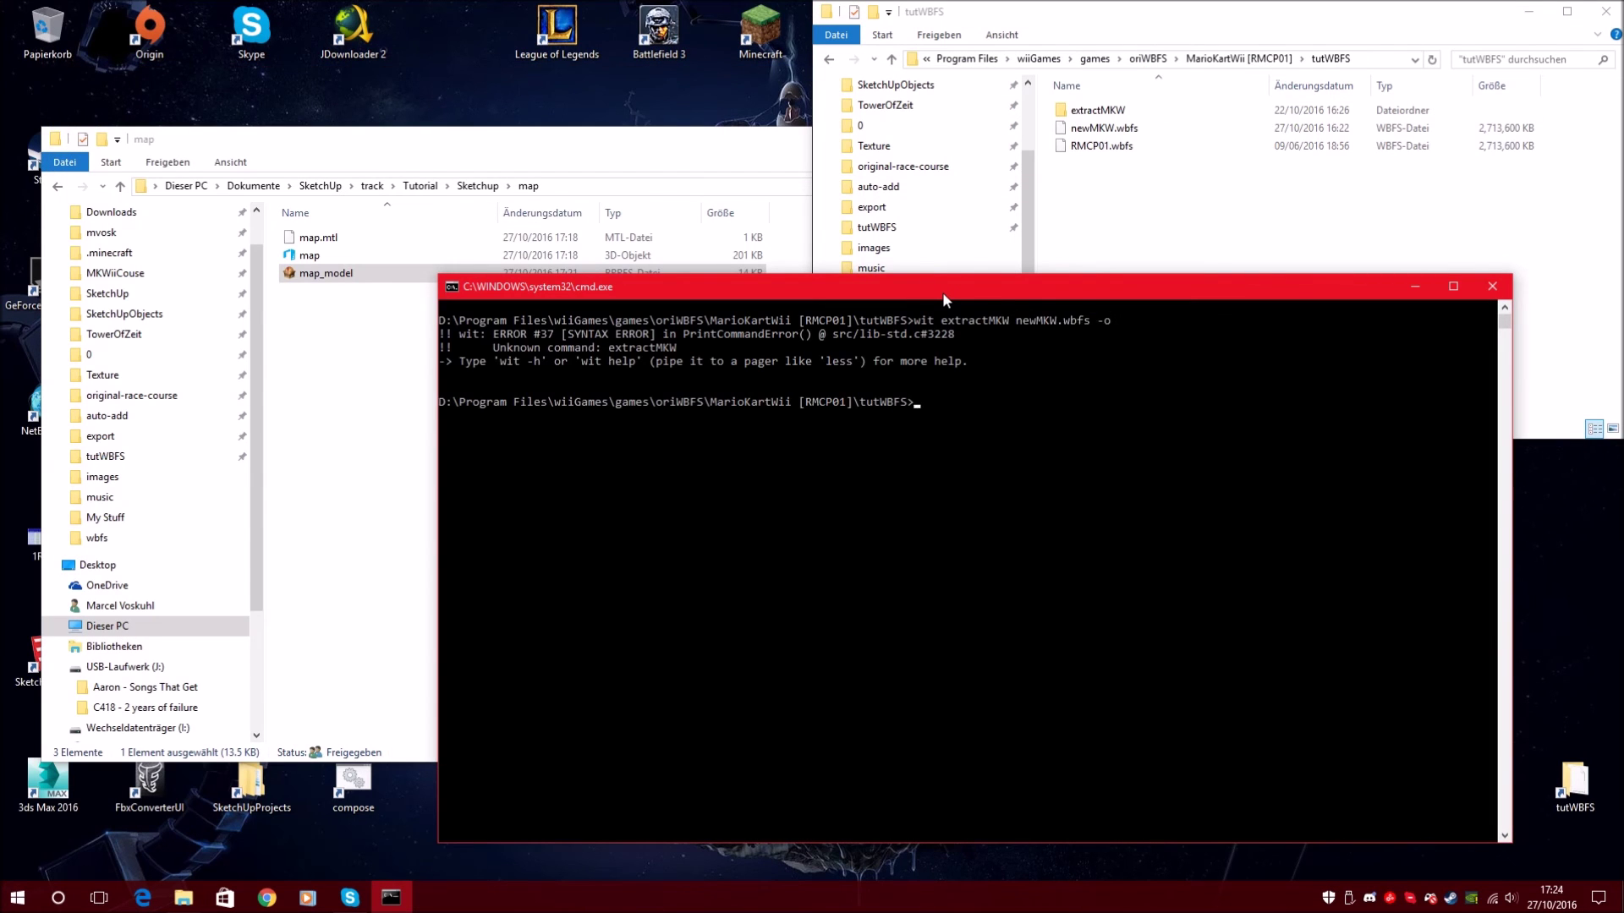
pyautogui.press('Up')
pyautogui.press('BackSpace')
pyautogui.press('BackSpace')
pyautogui.press('BackSpace')
pyautogui.press('Return')
pyautogui.press('Up')
pyautogui.press('Up')
pyautogui.hotkey('ctrl', 'Left')
pyautogui.hotkey('ctrl', 'Left')
pyautogui.hotkey('ctrl', 'Left')
pyautogui.write('copy')
pyautogui.press('Return')
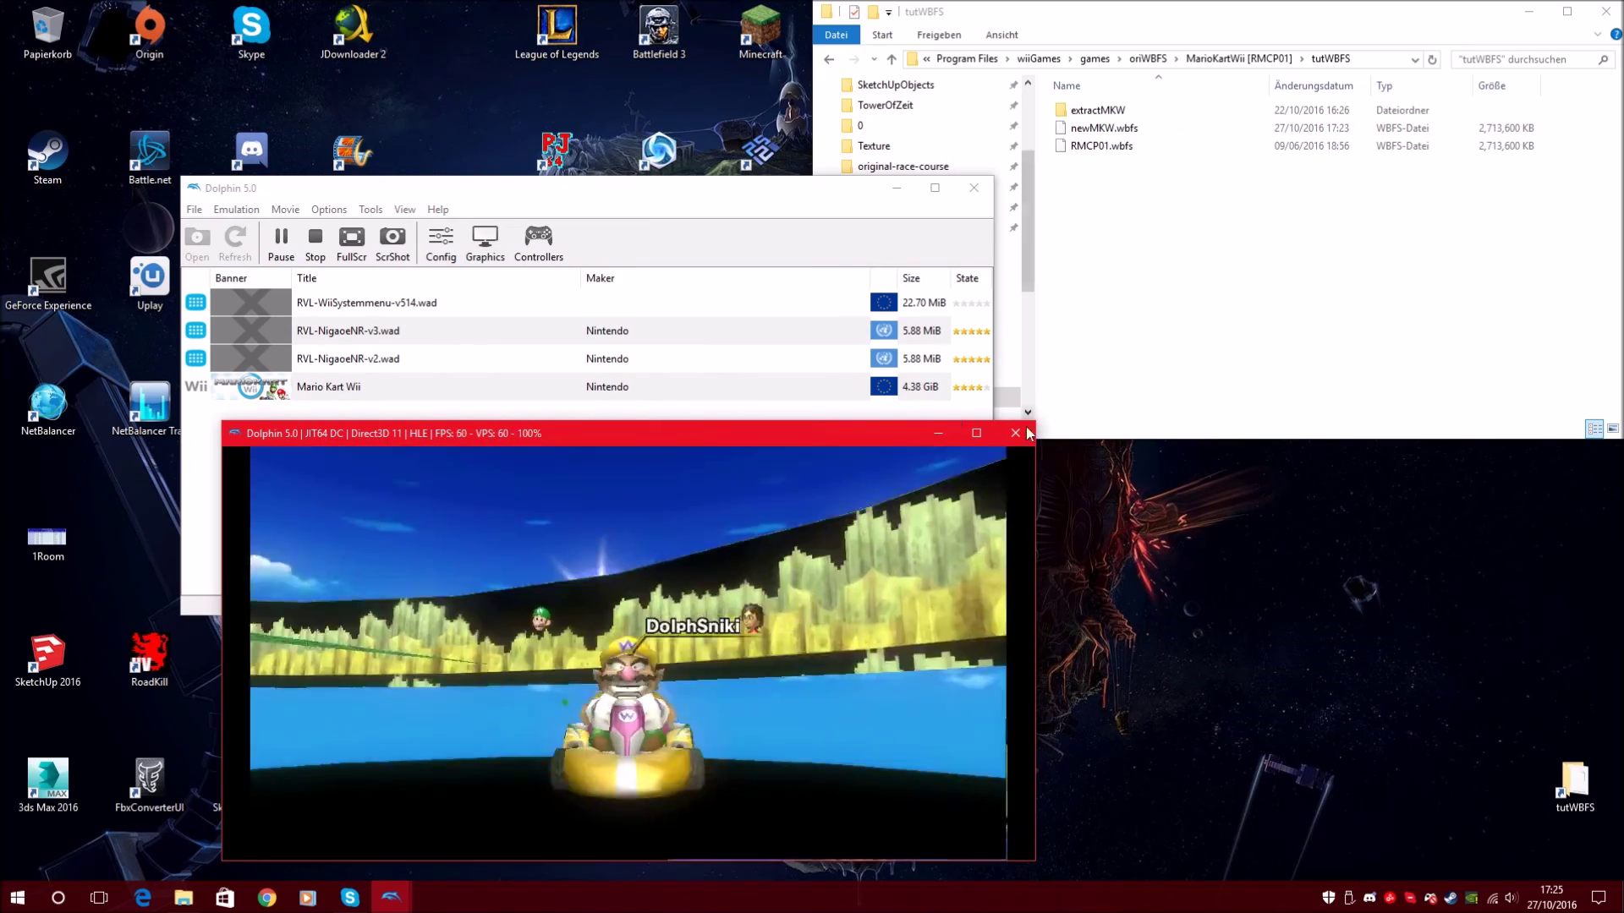
# - Maximize the Dolphin game window to fill the screen during the Luigi Circuit race
pyautogui.press('super+Up')
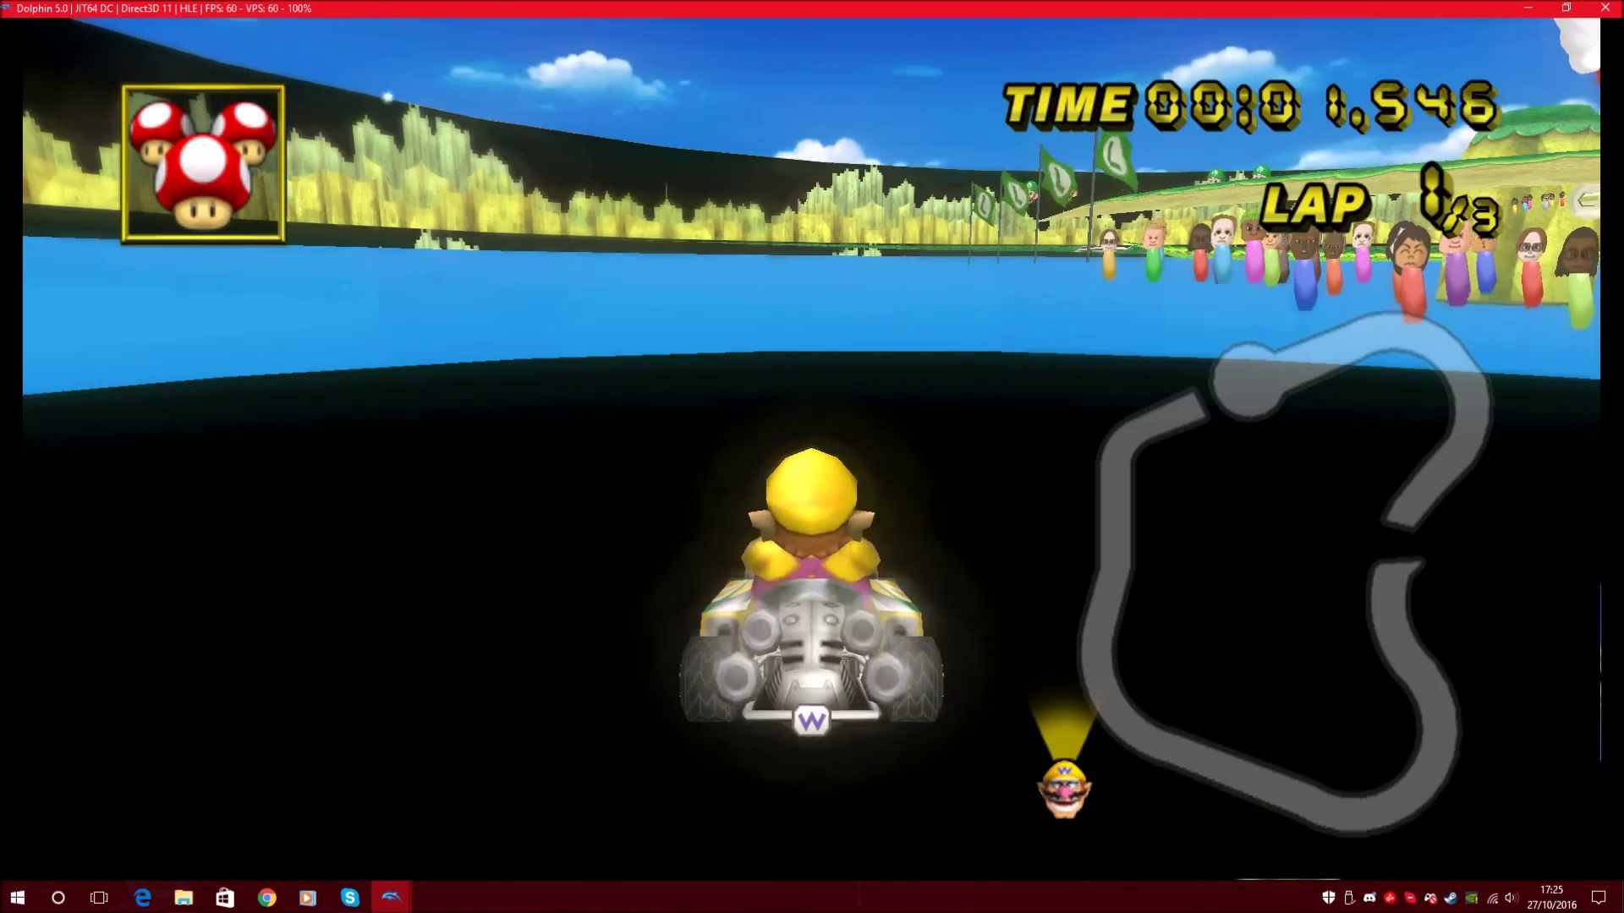